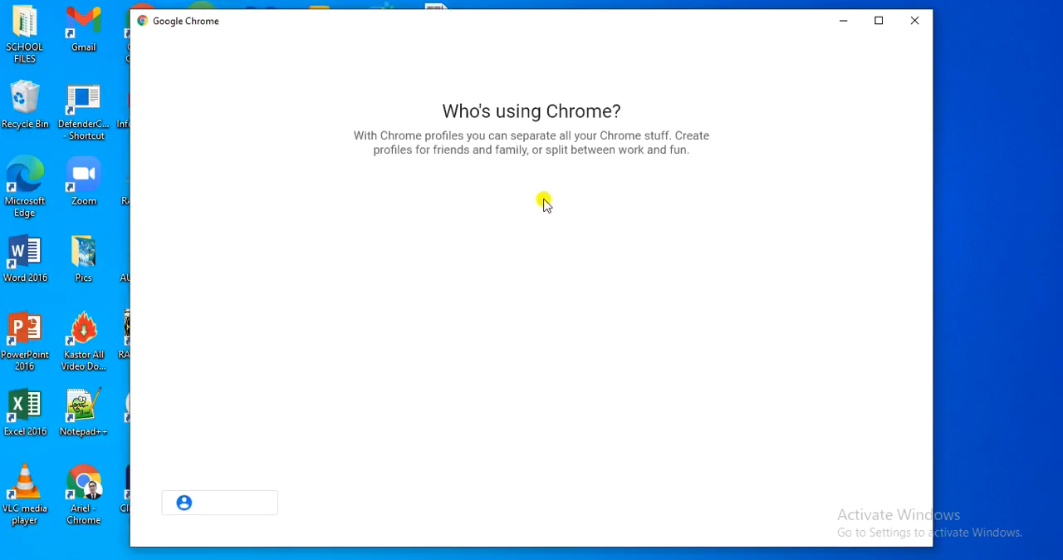
- Open the browser with the existing profile and go to canva.com
click(462, 259)
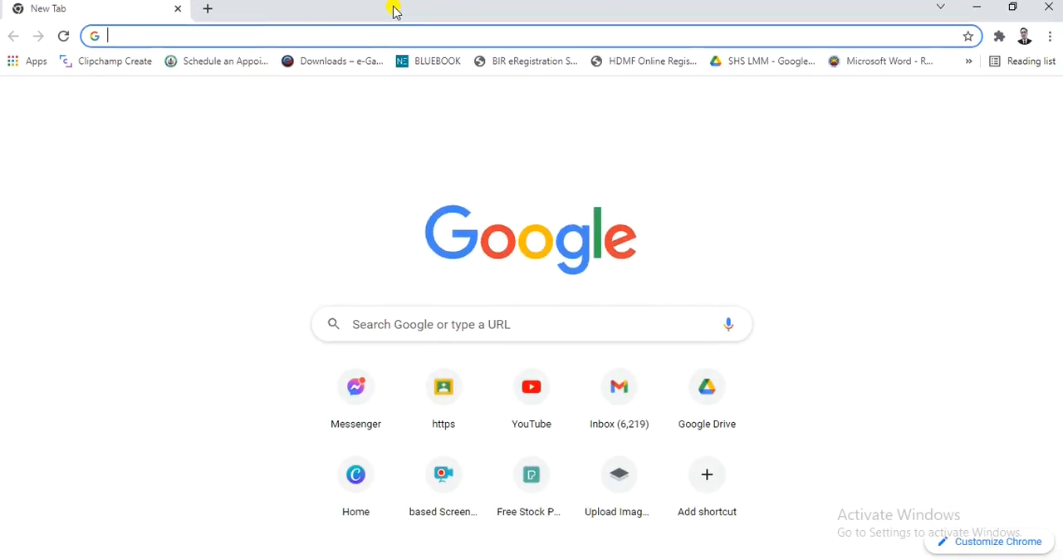
text(can)
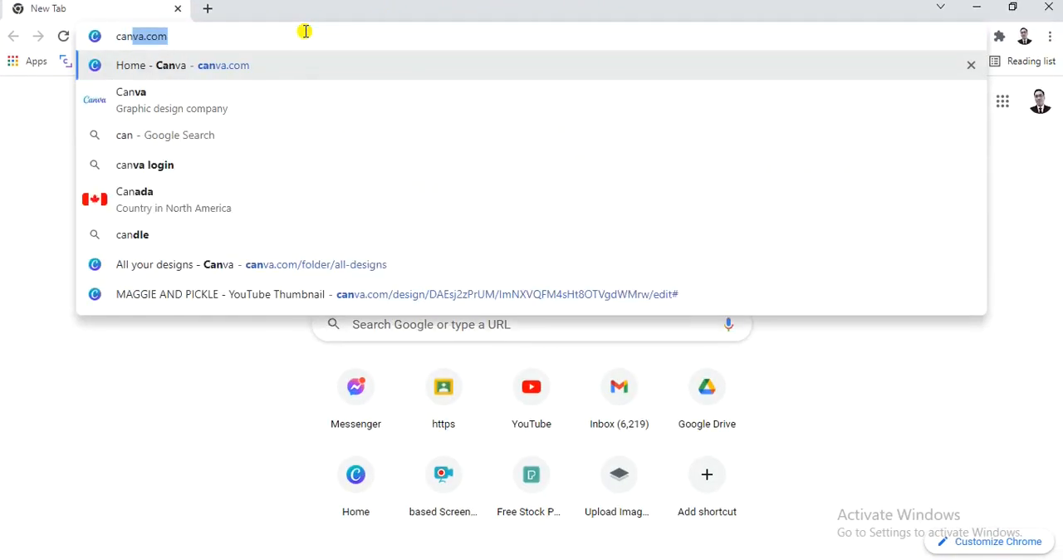
key(Right)
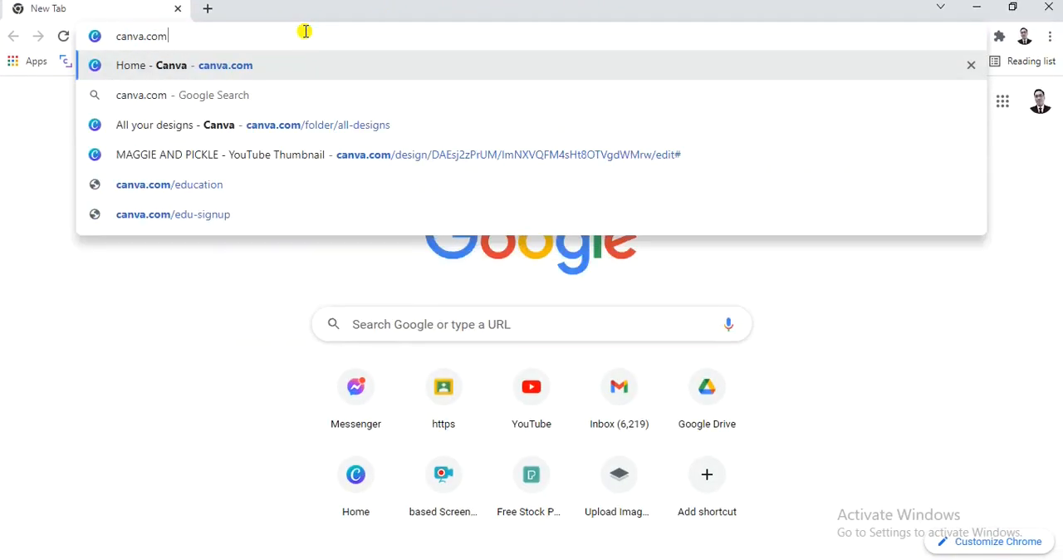
key(Return)
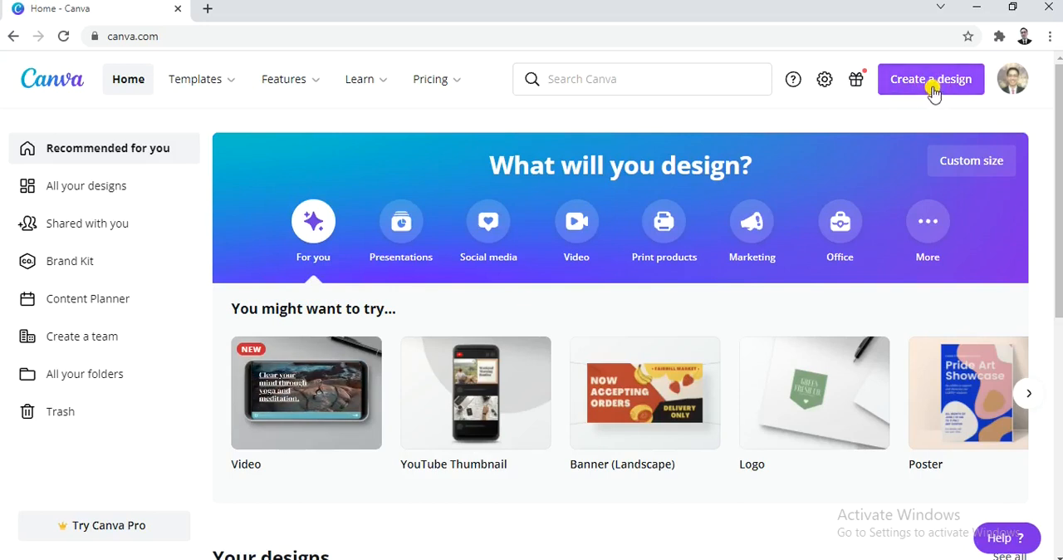
- Search the design types for "presentation" and create a blank 1920 × 1080 px Presentation design
click(931, 81)
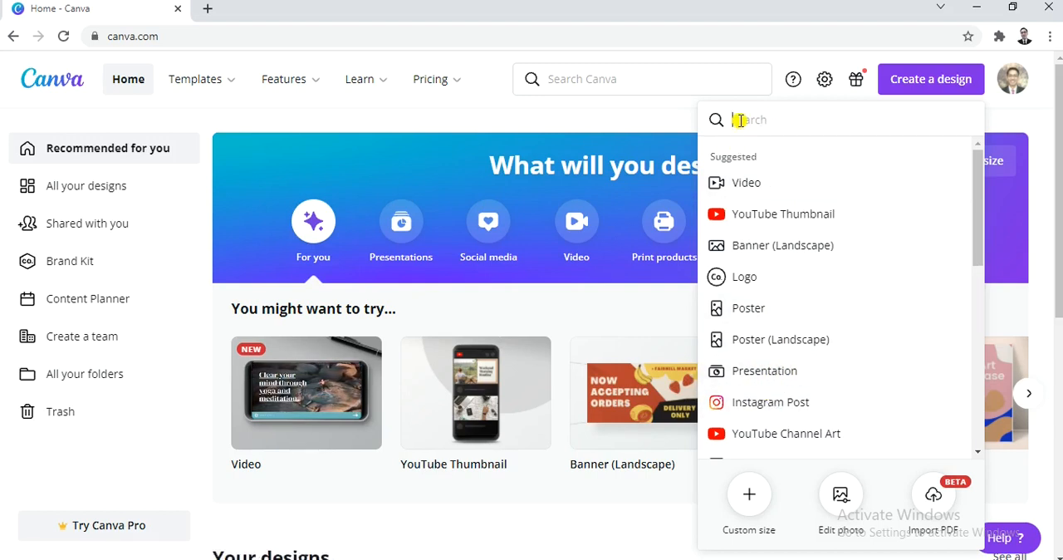
text(presentation)
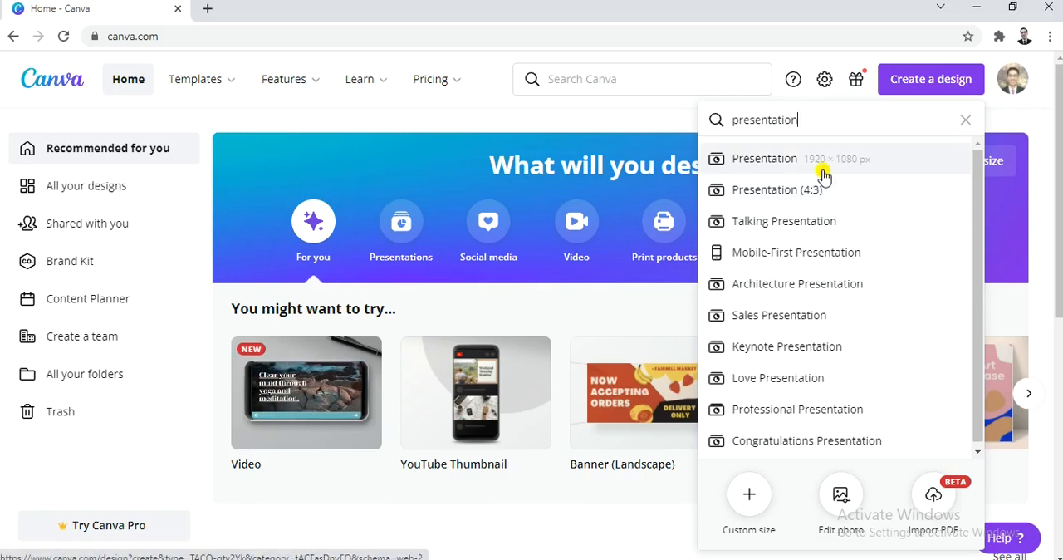
click(799, 160)
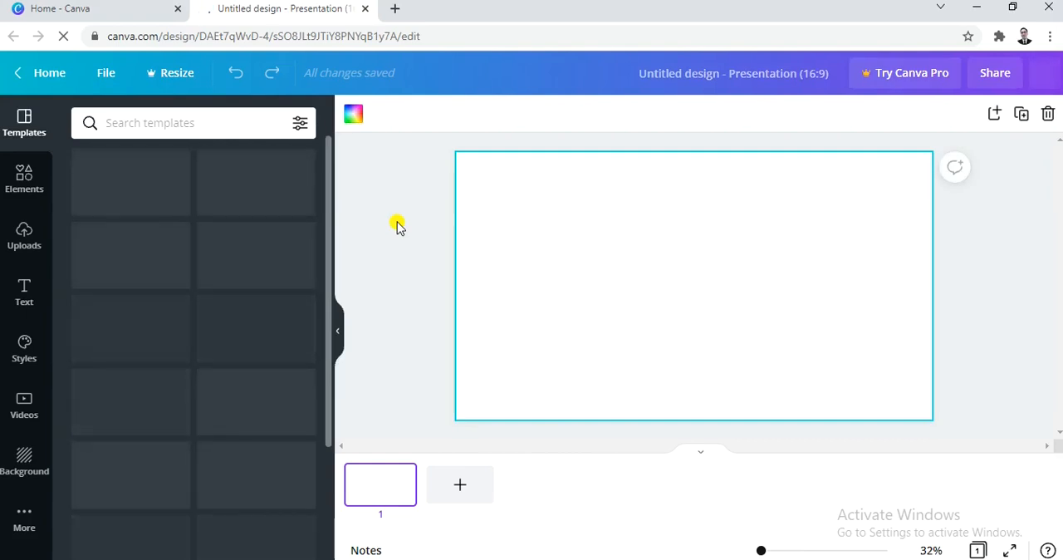
- Browse the presentation templates, from the recently used ones through the themed categories
mouse_move(298, 211)
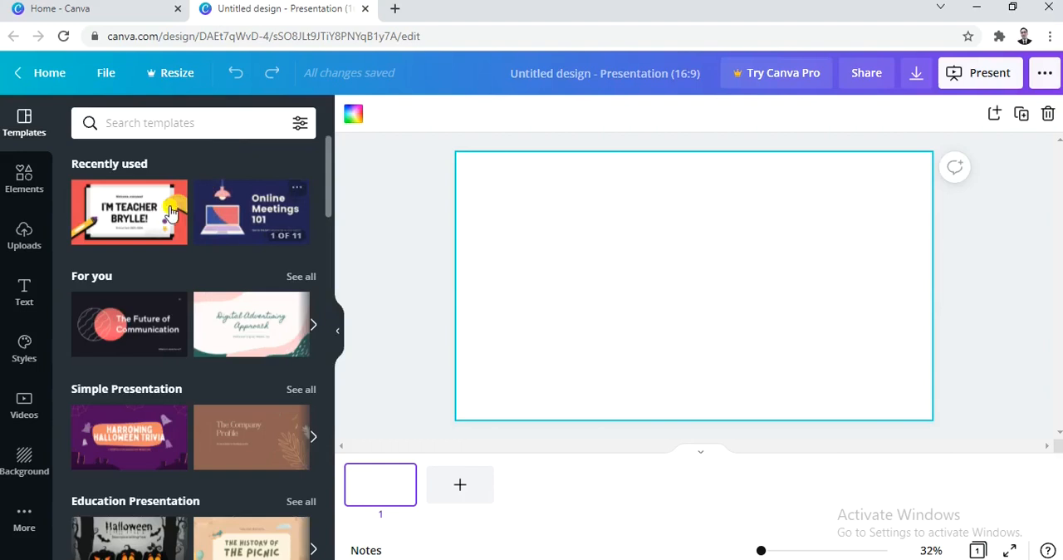
mouse_move(150, 217)
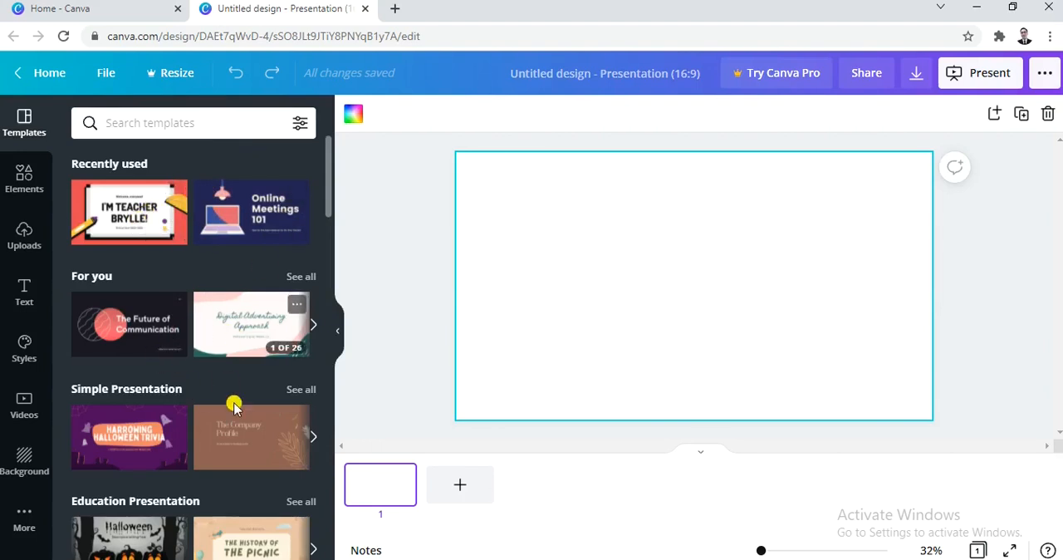
scroll(233, 365, down, 4)
mouse_move(230, 363)
scroll(230, 363, down, 1)
mouse_move(180, 344)
scroll(197, 415, down, 2)
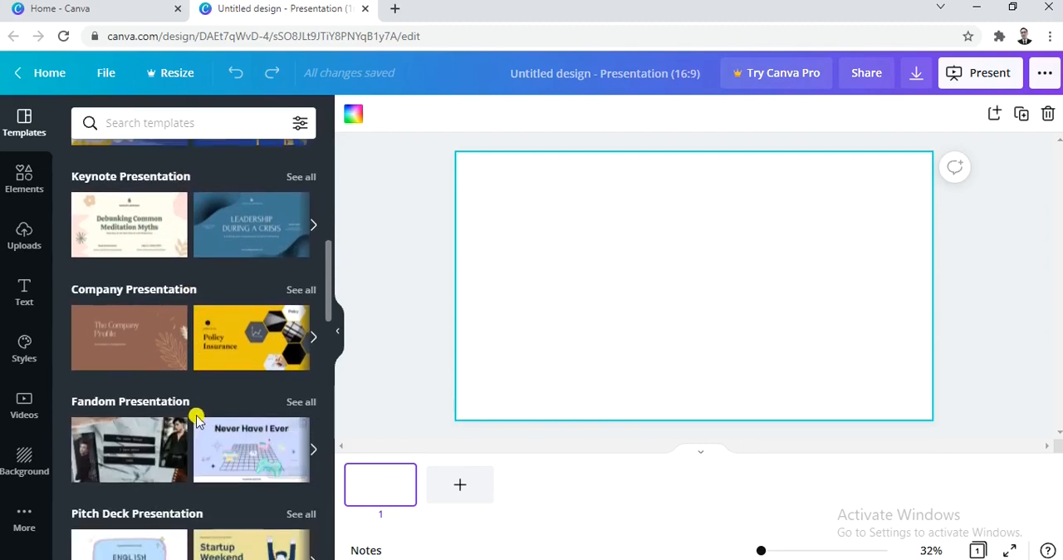
scroll(198, 415, down, 2)
mouse_move(201, 413)
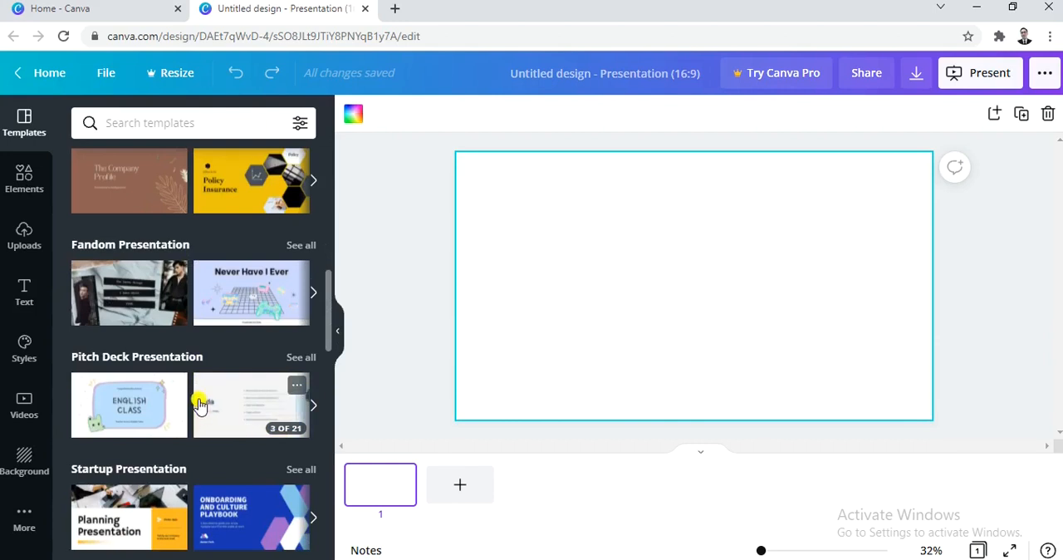
mouse_move(158, 324)
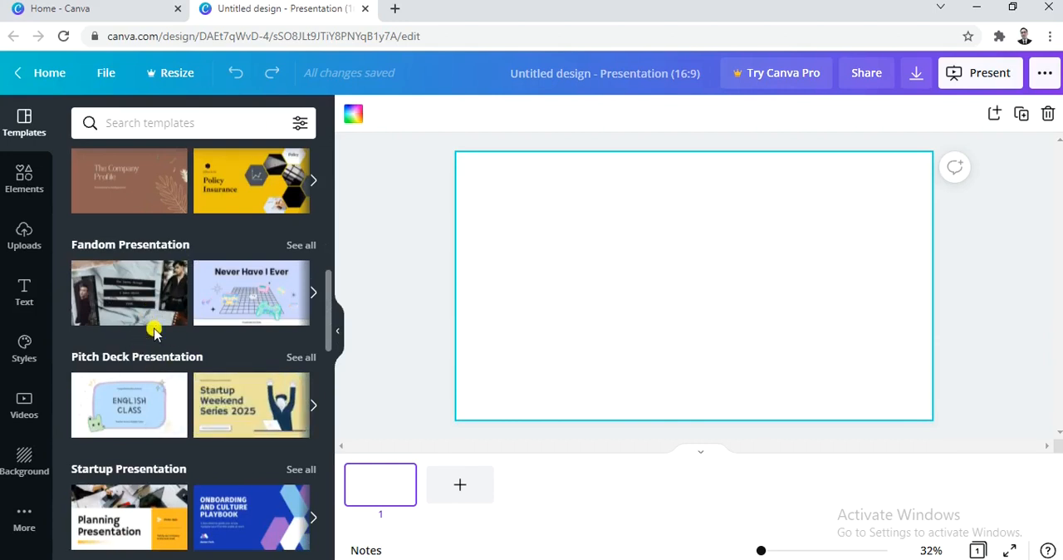
scroll(166, 348, down, 4)
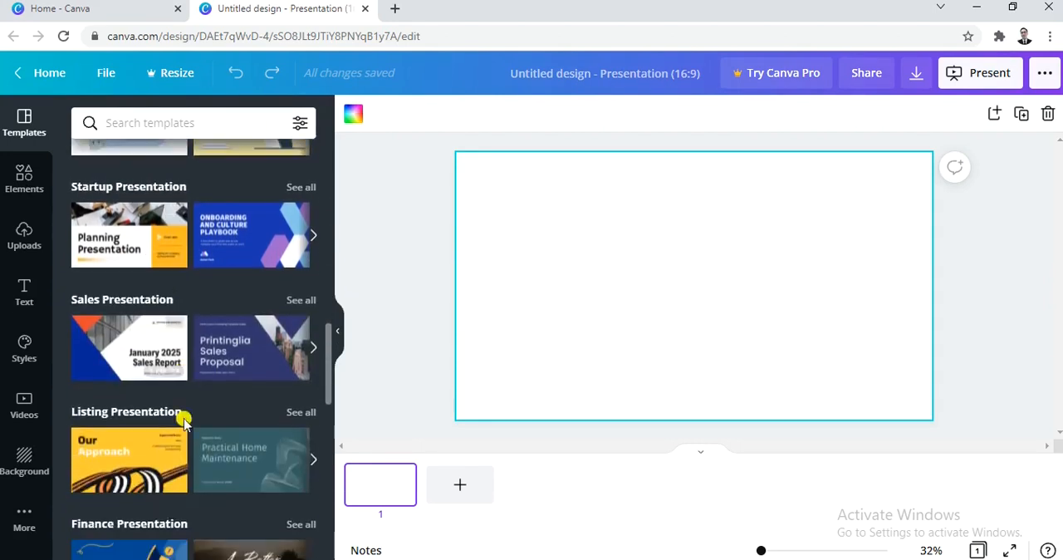
scroll(190, 427, down, 2)
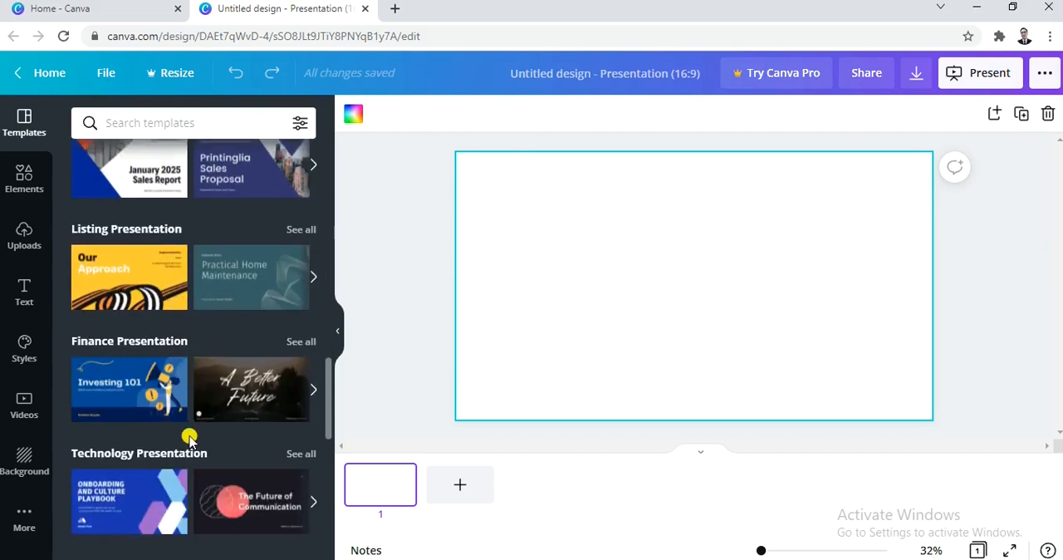
scroll(191, 428, down, 3)
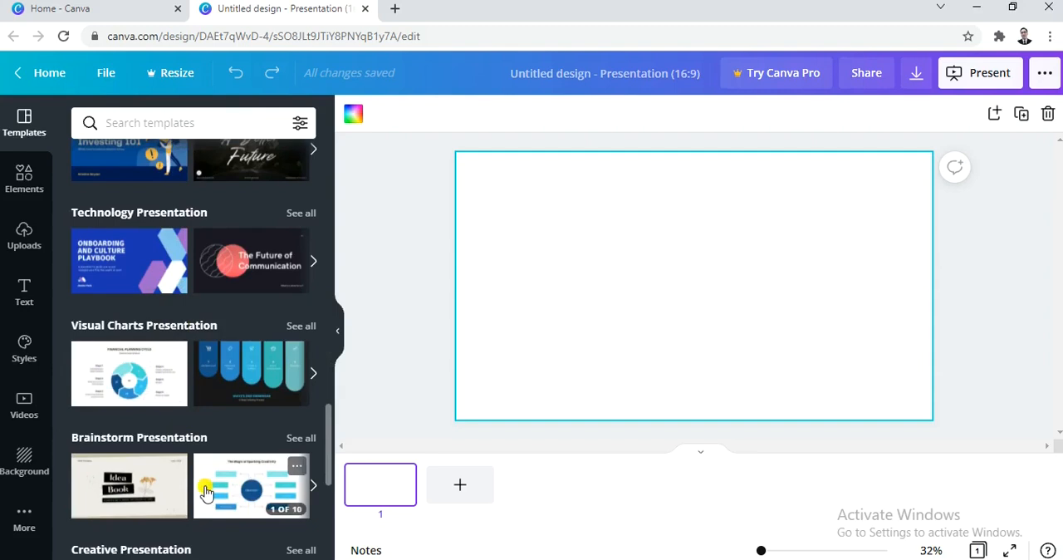
scroll(204, 490, down, 2)
scroll(204, 490, down, 5)
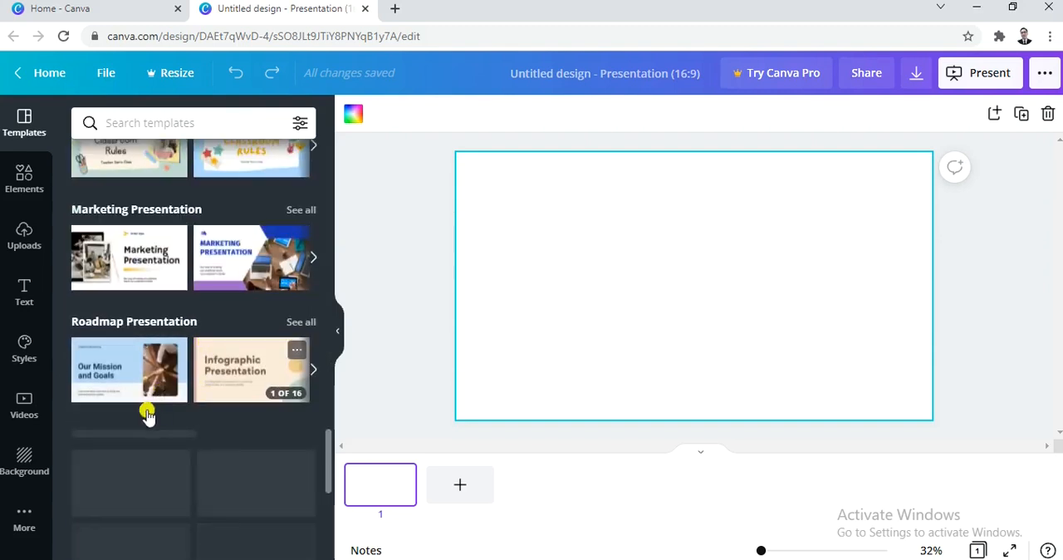
scroll(166, 384, down, 2)
- Search the templates for "telecommunication", look through the matches, and clear the search
click(194, 123)
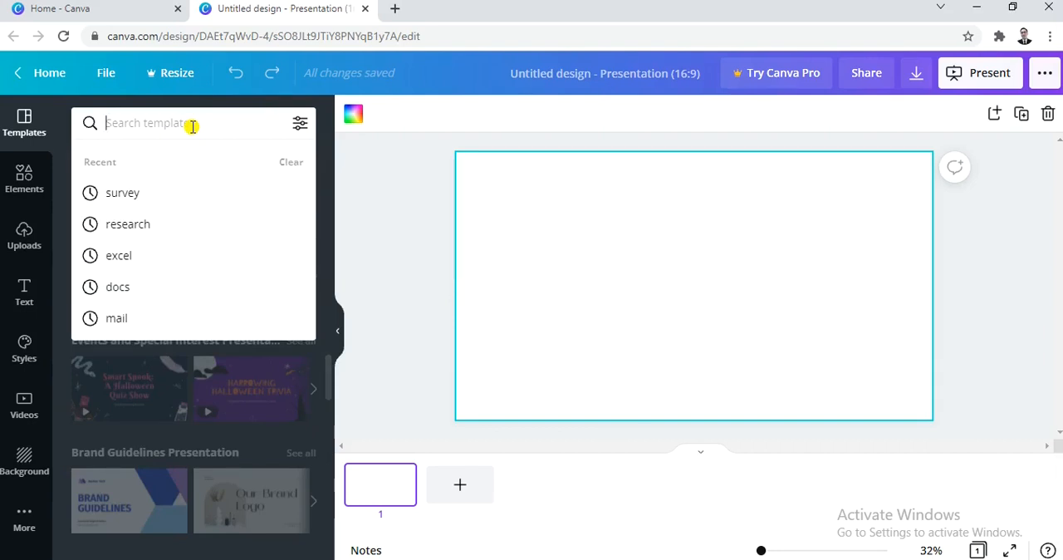
text(telec)
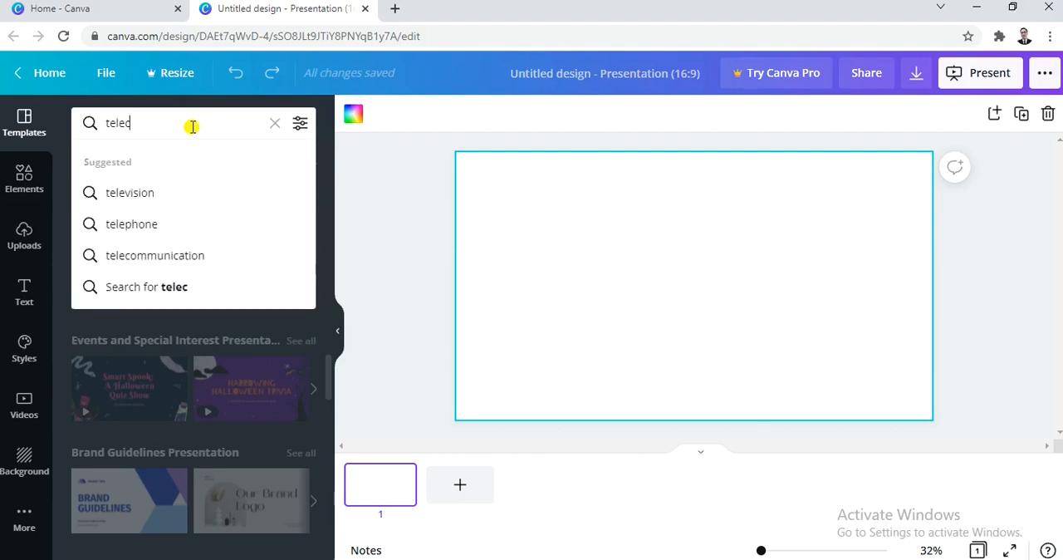
click(182, 255)
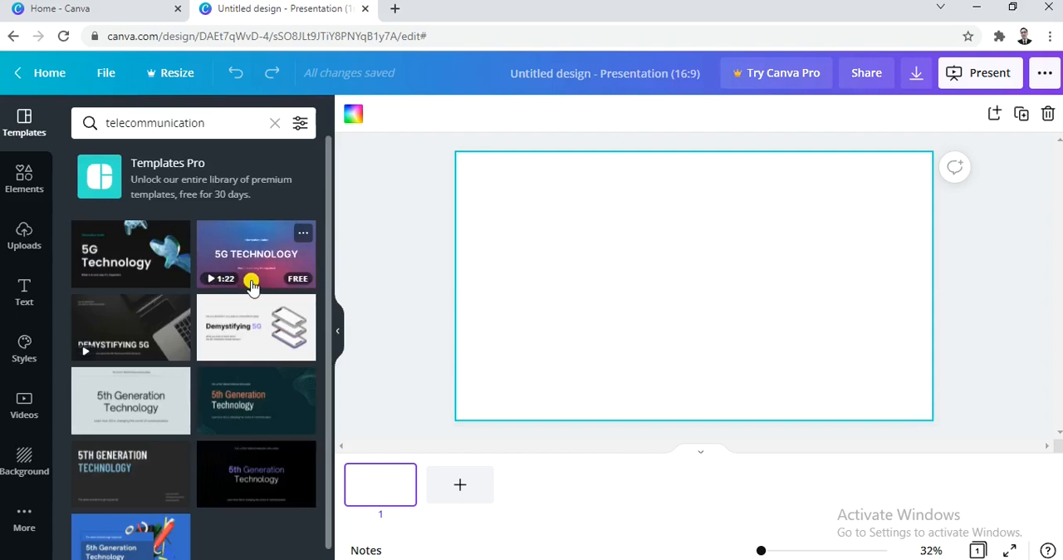
scroll(162, 416, down, 1)
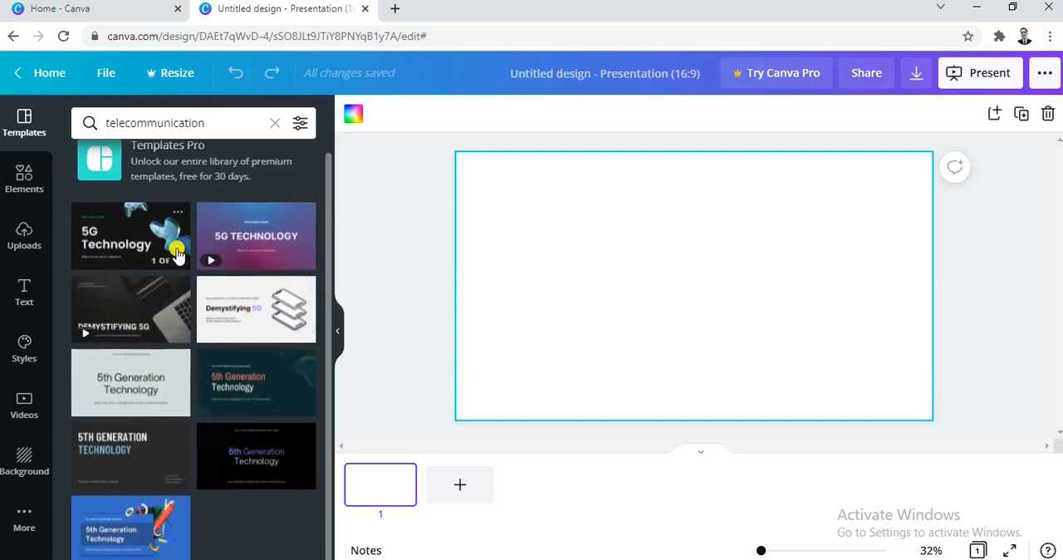
click(275, 126)
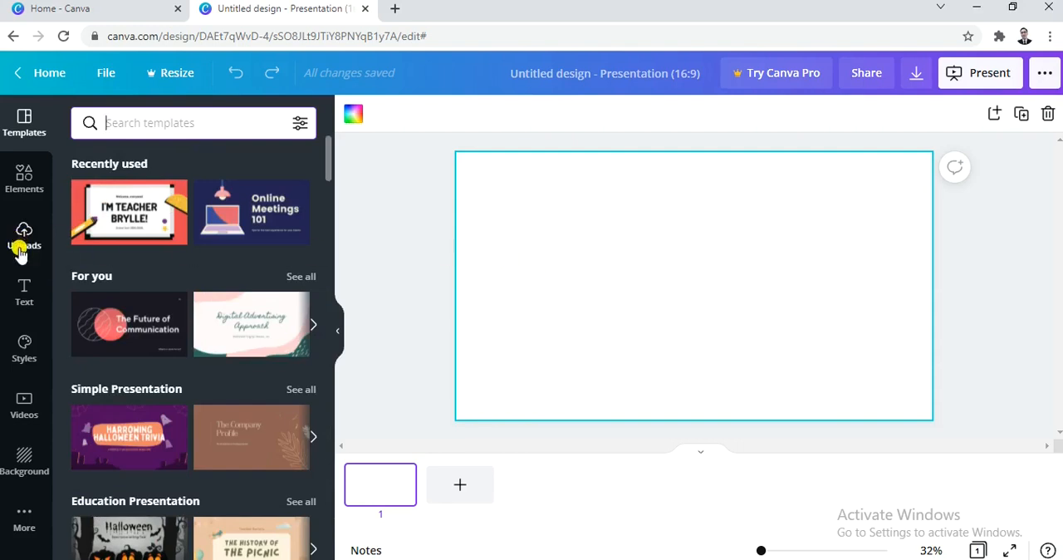
- Add a square and a triangle from the basic shapes and arrange them side by side on the slide
click(24, 193)
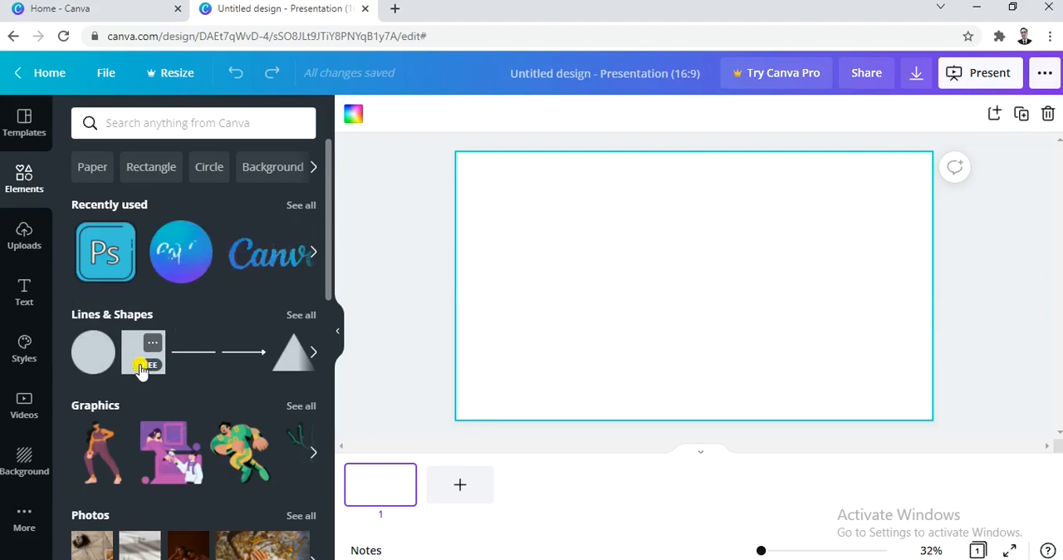
click(141, 365)
drag(686, 324, 639, 311)
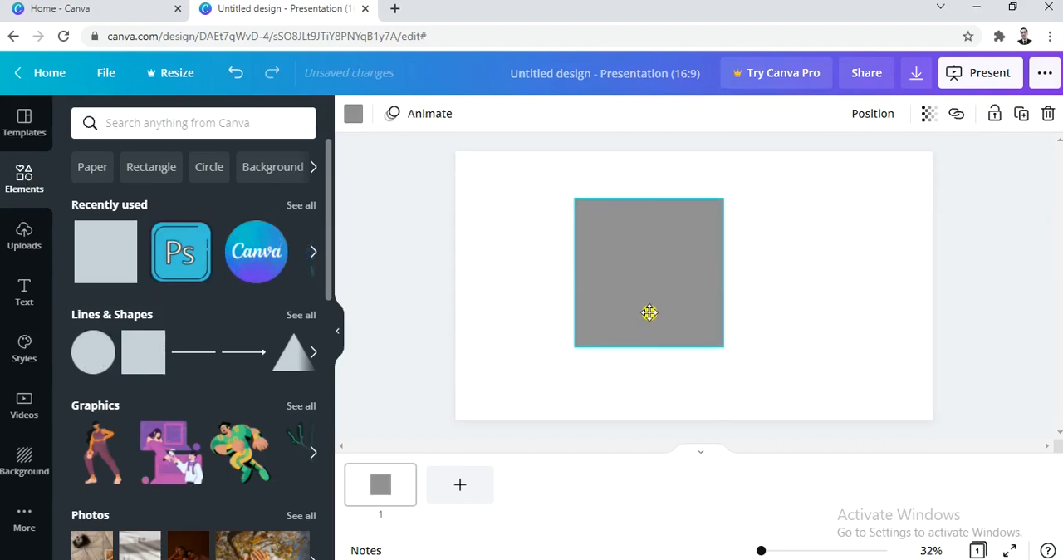
click(290, 363)
drag(672, 323, 795, 317)
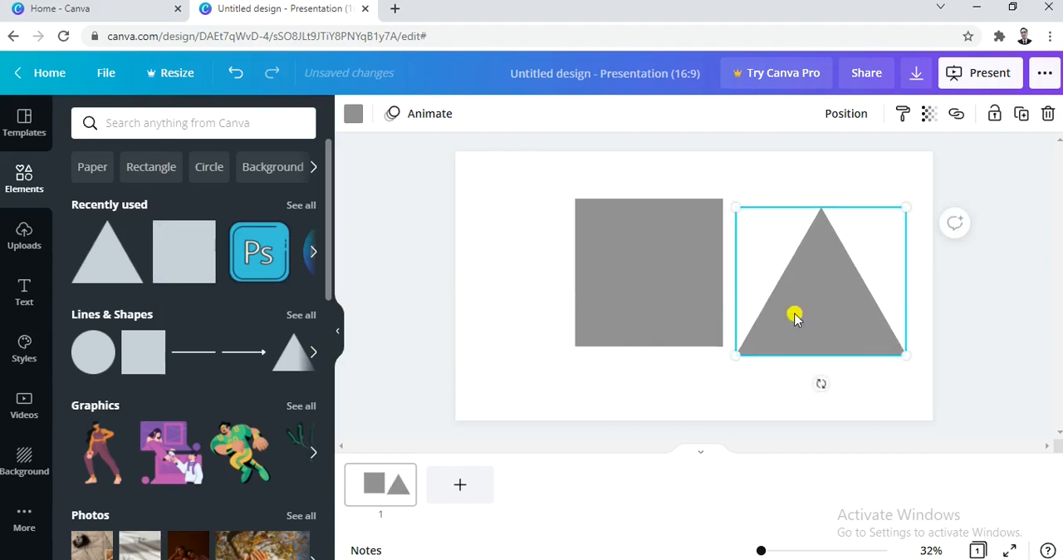
- Delete the square and move the triangle to the left half of the slide
click(636, 312)
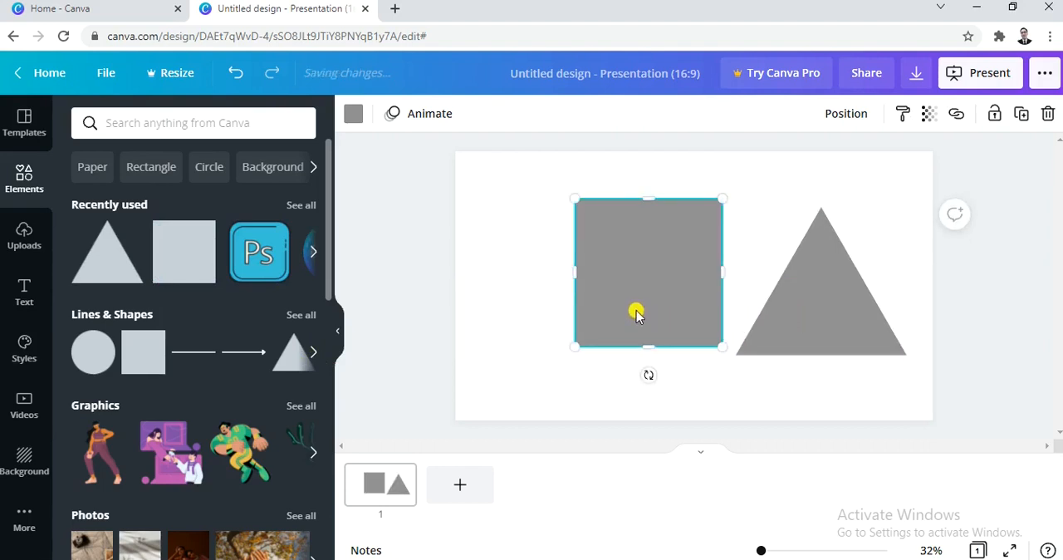
key(Delete)
click(786, 308)
drag(785, 308, 562, 296)
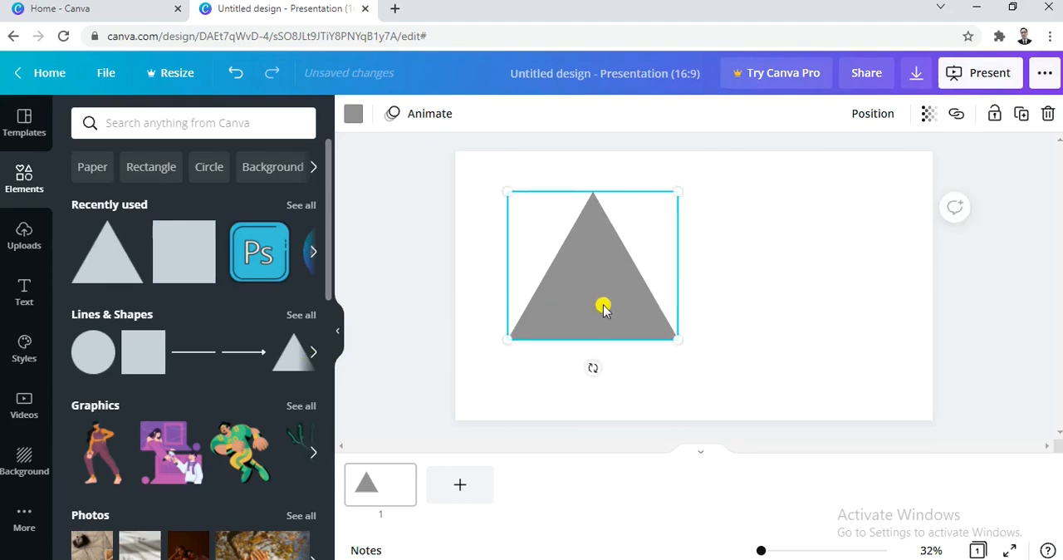
- Resize the triangle to about 515 × 446 and rotate it to lie diagonally across the slide's upper-left corner
drag(672, 333, 579, 304)
drag(577, 246, 532, 275)
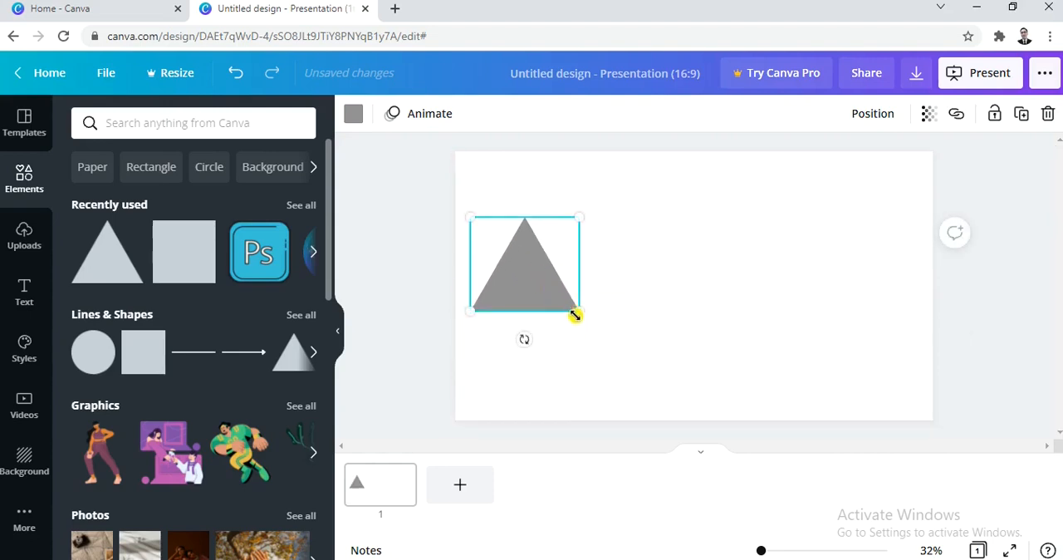
drag(522, 340, 494, 357)
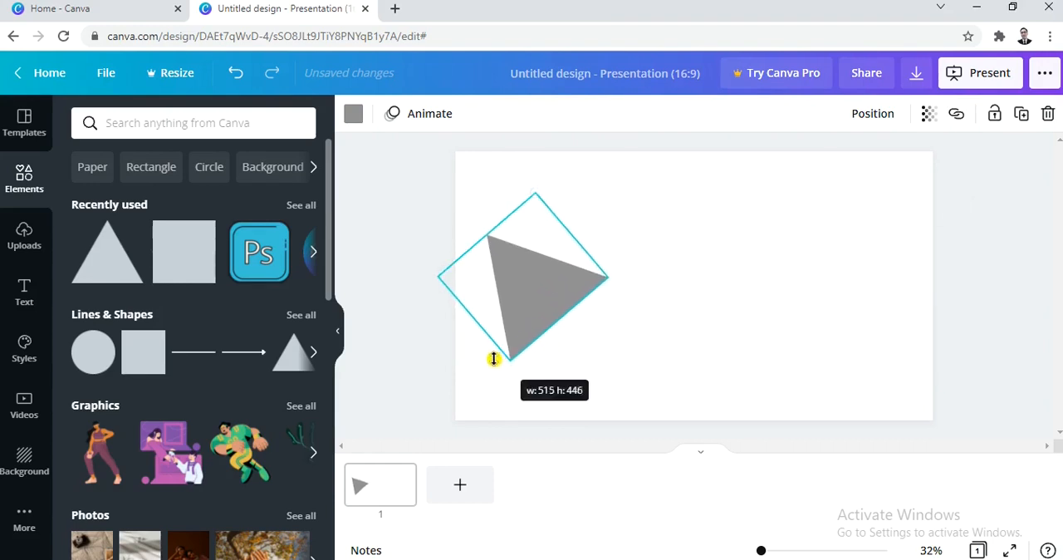
drag(541, 310, 474, 189)
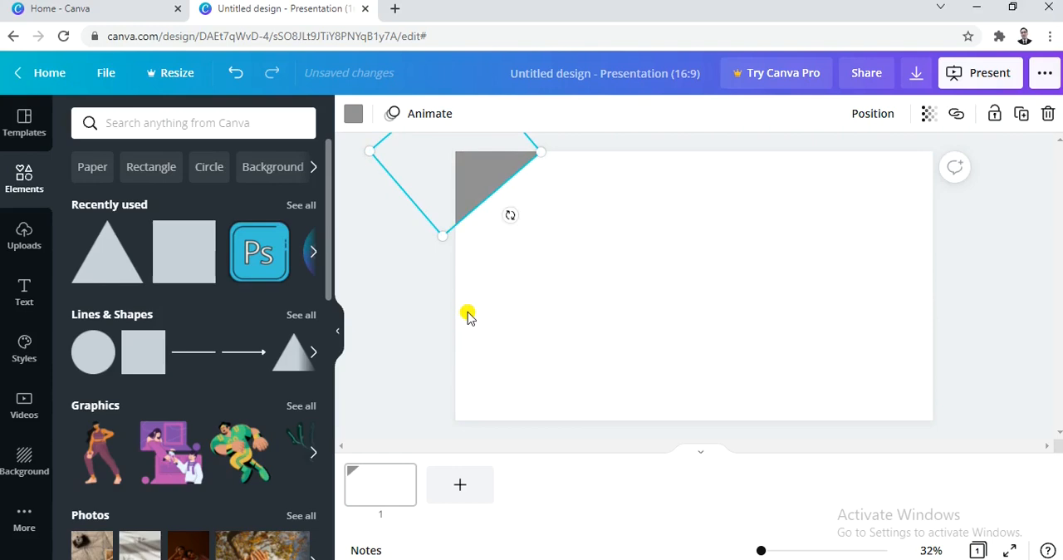
- Change the corner triangle's colour to the dark blue from the default colours
click(353, 116)
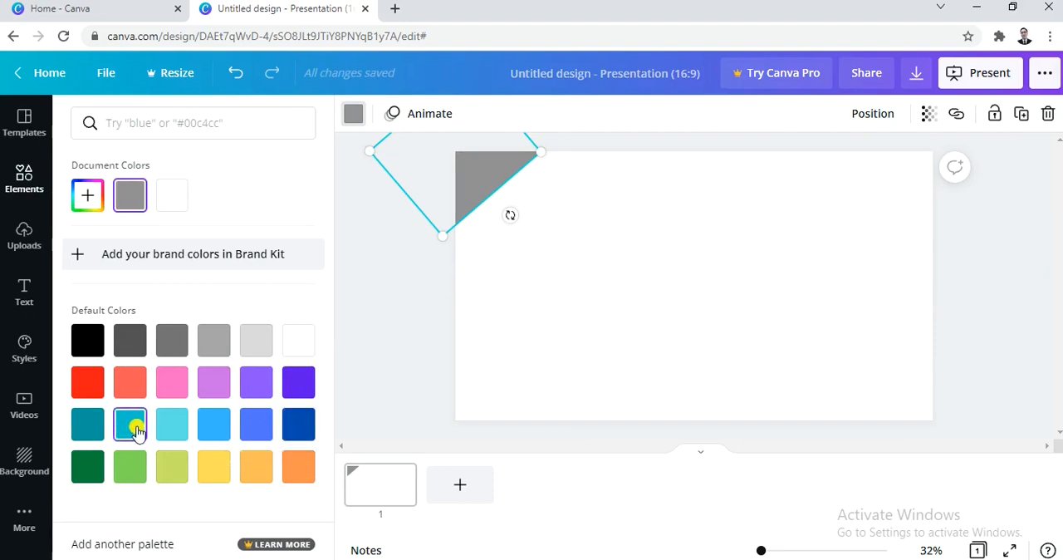
click(296, 423)
click(603, 266)
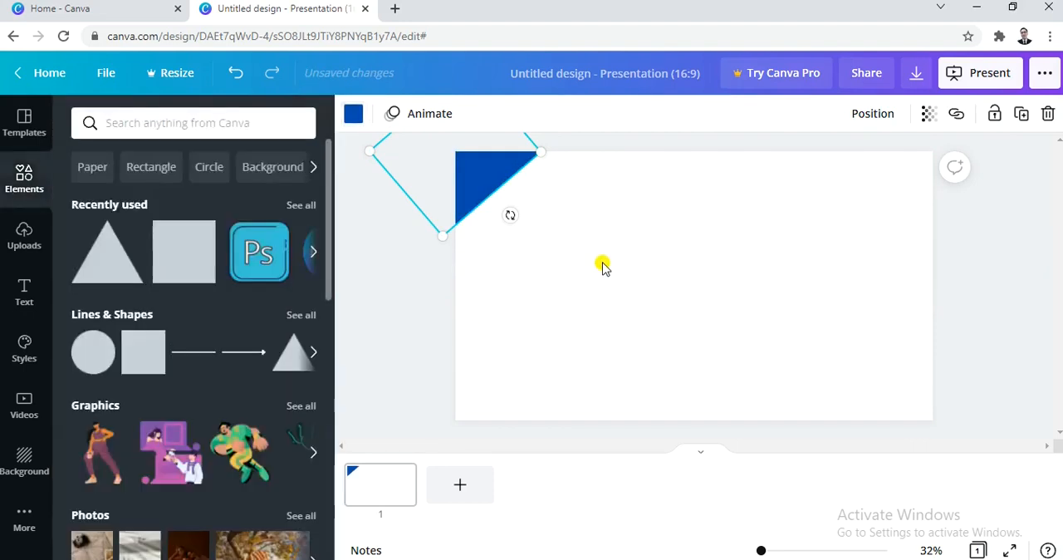
- Duplicate the dark blue triangle slightly further into the corner and colour the copy turquoise blue from the default colours
drag(493, 182, 462, 161)
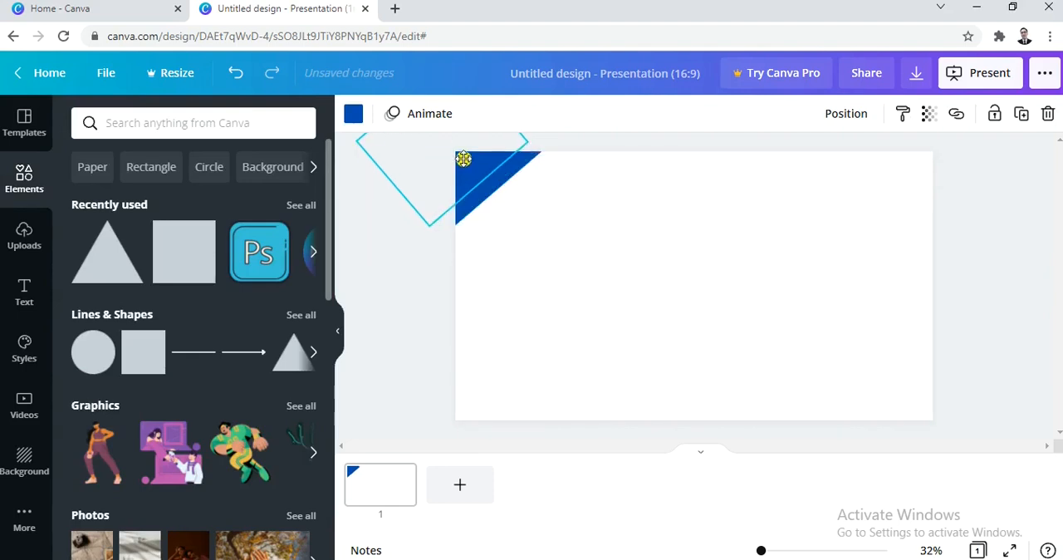
click(353, 113)
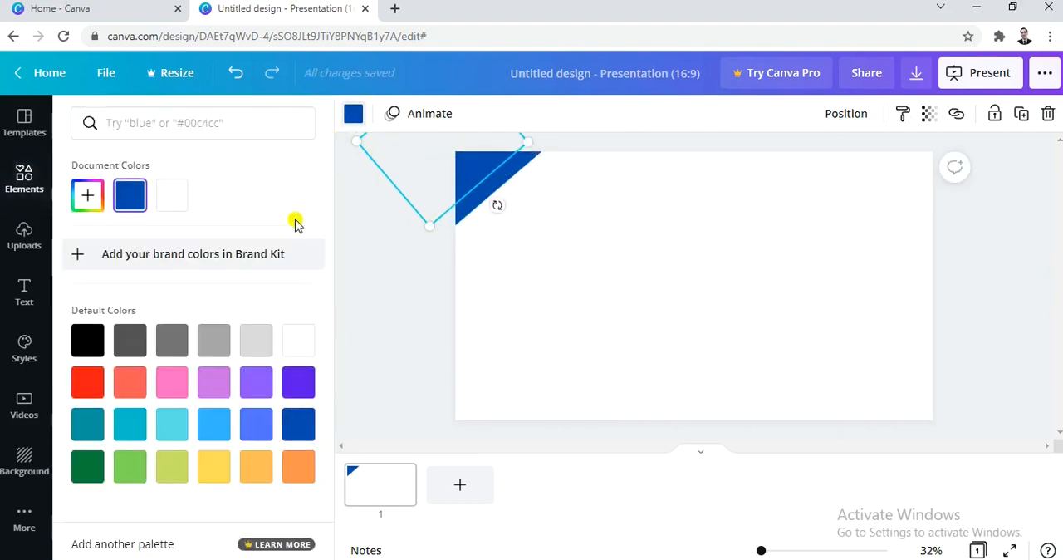
click(137, 435)
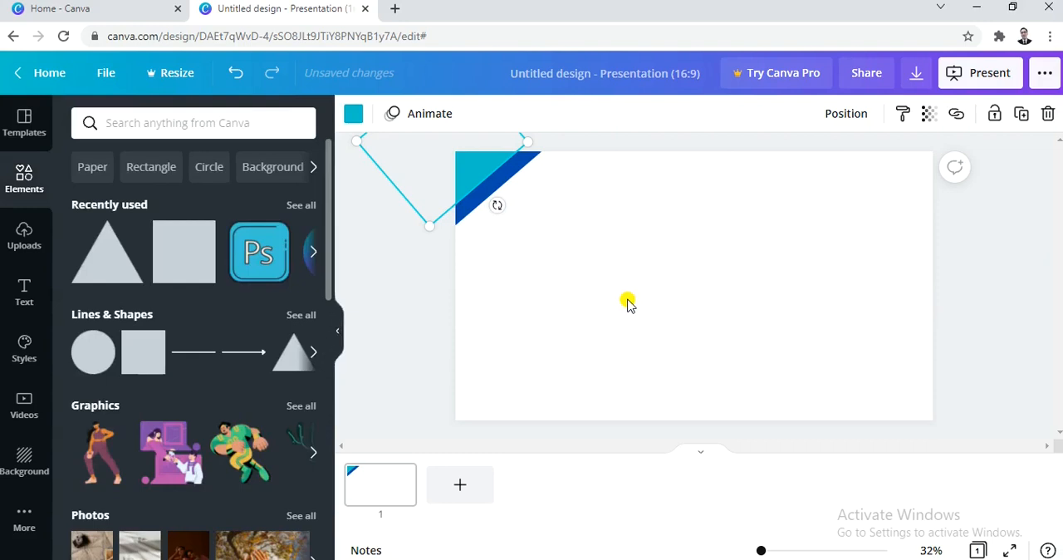
click(656, 260)
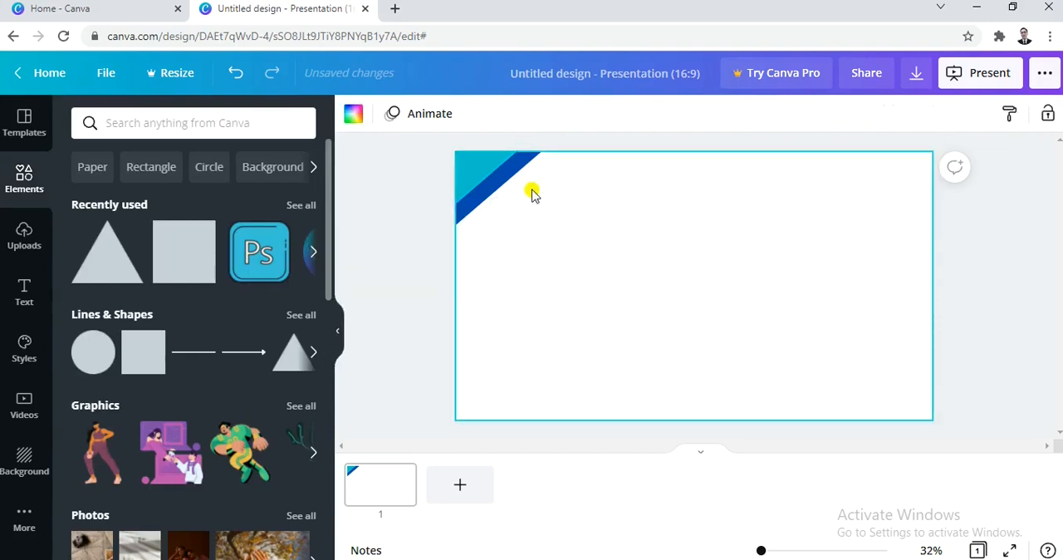
- Paste a copy of the turquoise triangle, rotate it to about 131°, and place it across the slide's lower-right corner
click(495, 168)
click(568, 256)
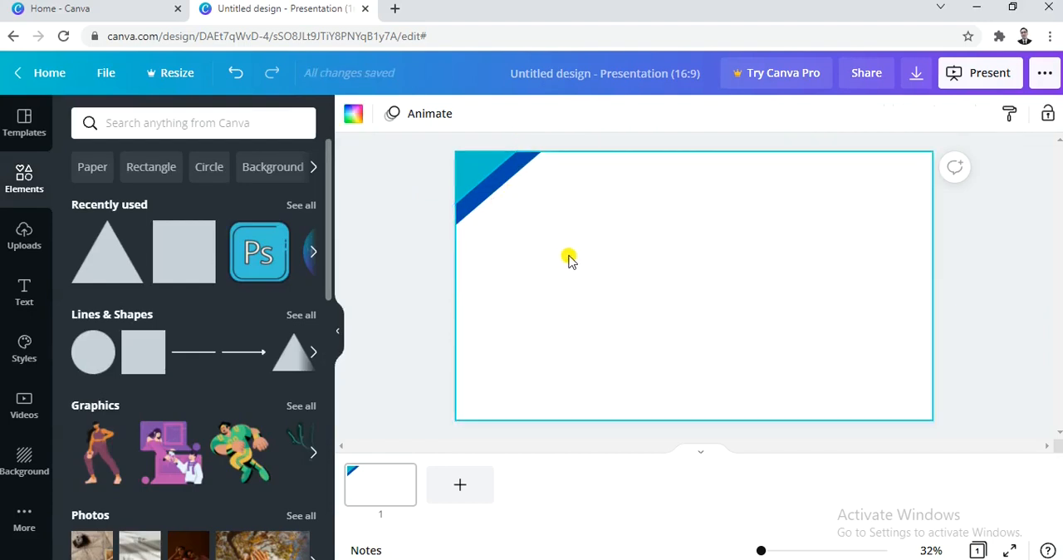
key(ctrl+v)
drag(483, 162, 831, 357)
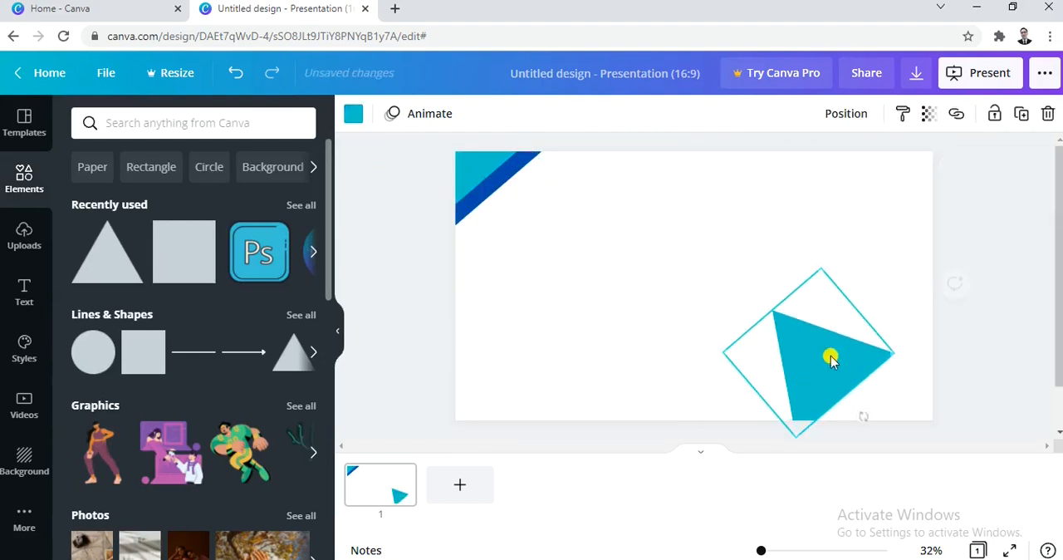
drag(862, 417, 705, 262)
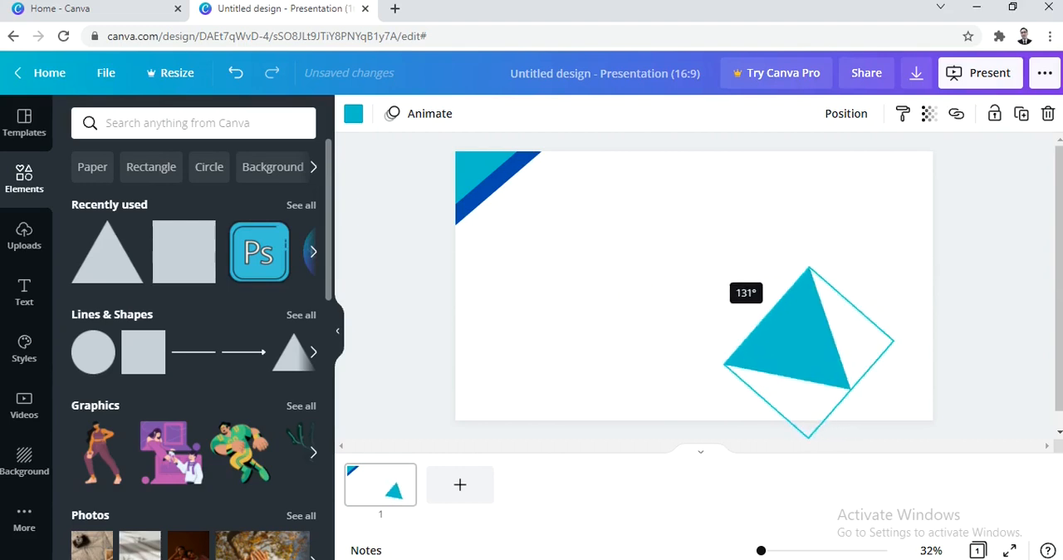
drag(798, 360, 918, 421)
- Duplicate the lower-right turquoise triangle slightly further into the corner and colour the copy dark blue from the document colours
click(354, 116)
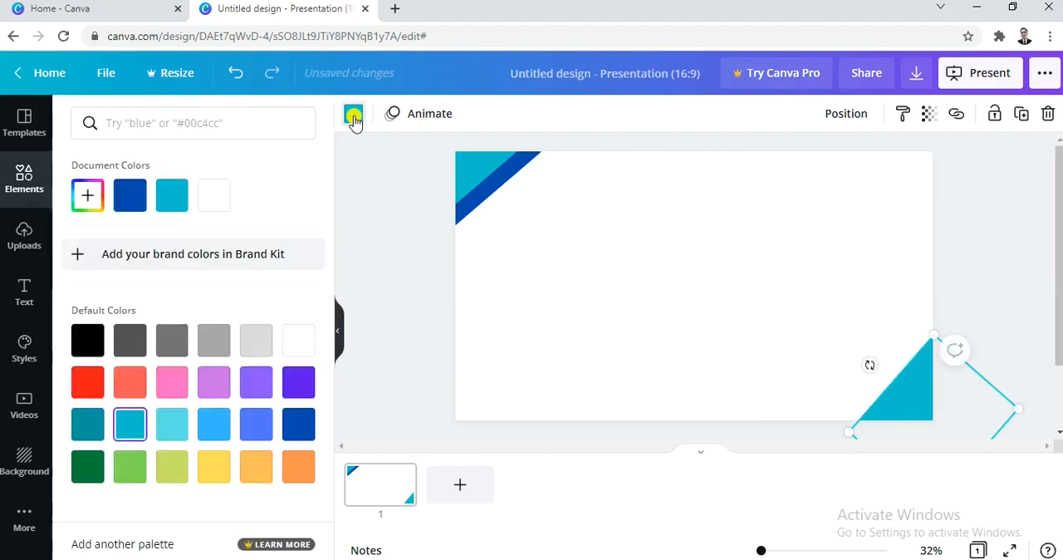
click(727, 318)
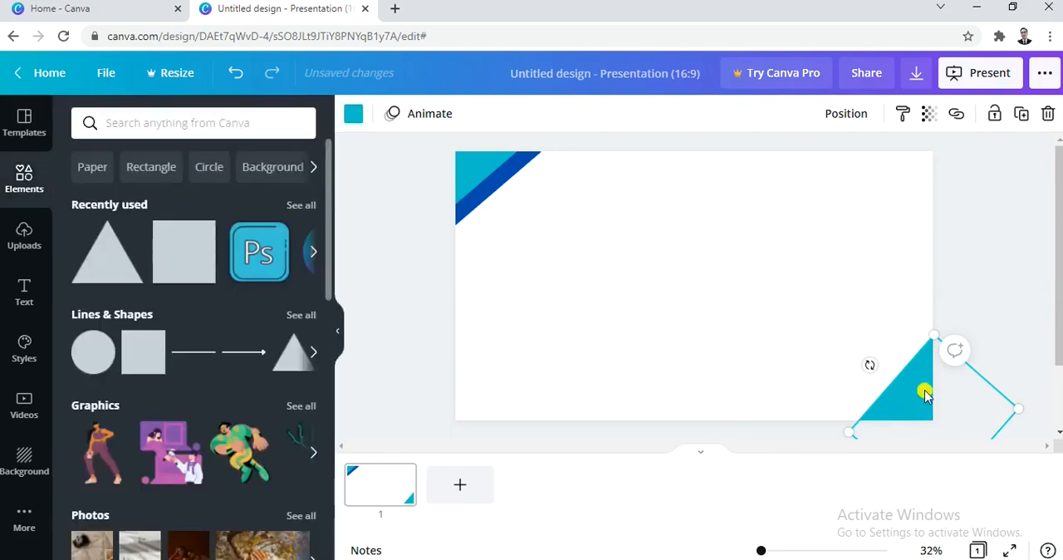
mouse_move(908, 391)
mouse_down()
mouse_move(887, 373)
mouse_move(895, 368)
mouse_move(920, 399)
mouse_up()
click(353, 114)
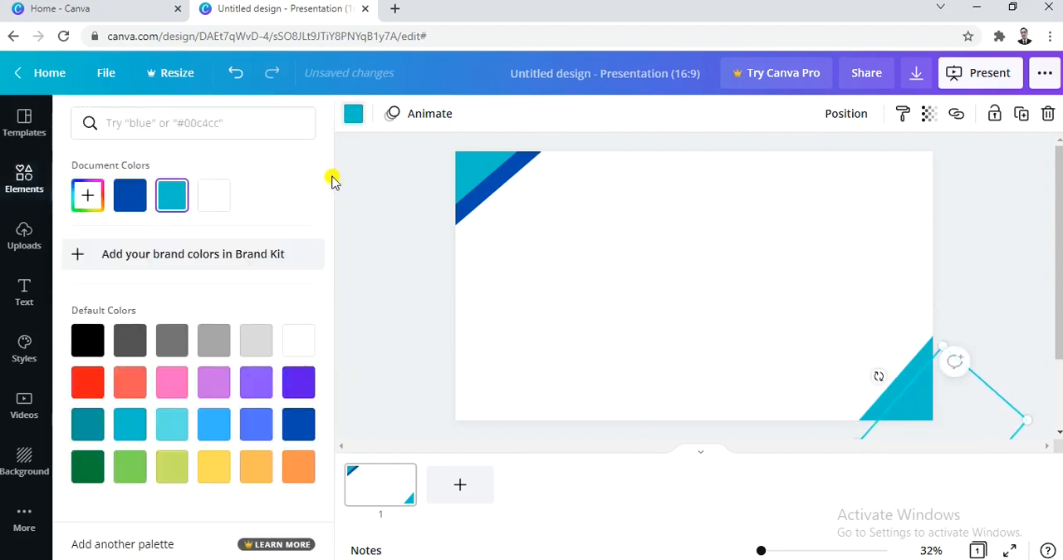
click(130, 196)
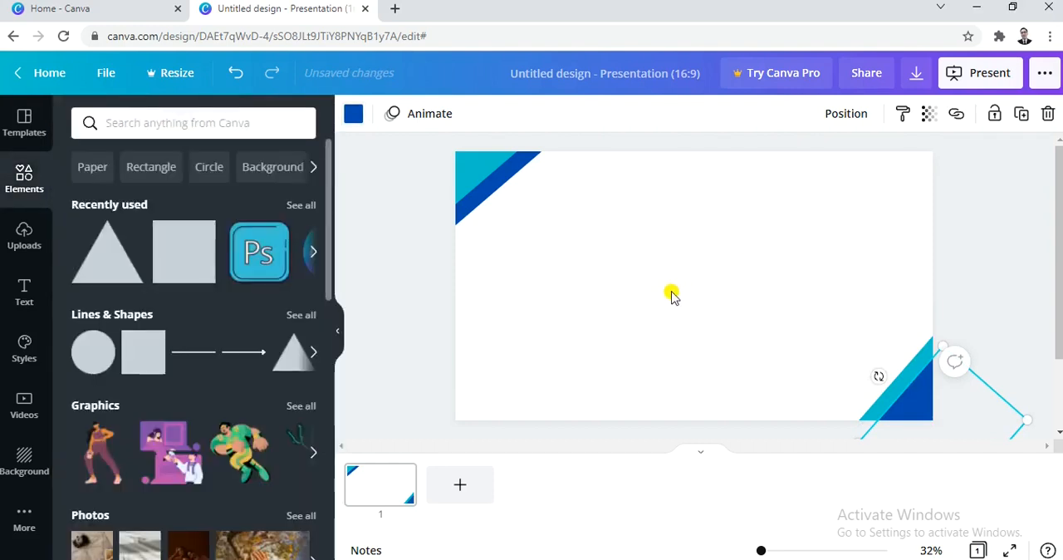
click(956, 285)
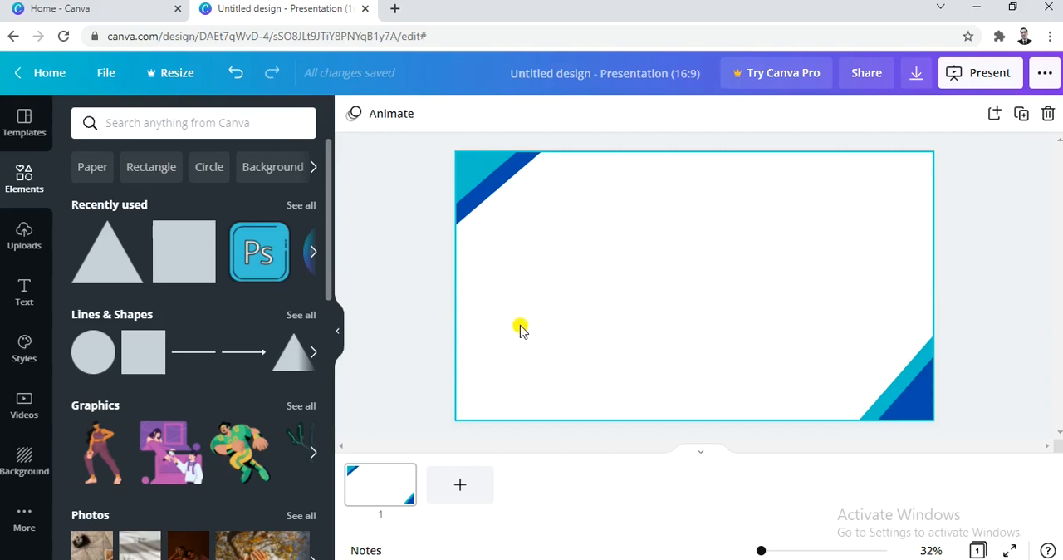
- Add a heading text box and move it to the upper middle of the slide
click(25, 294)
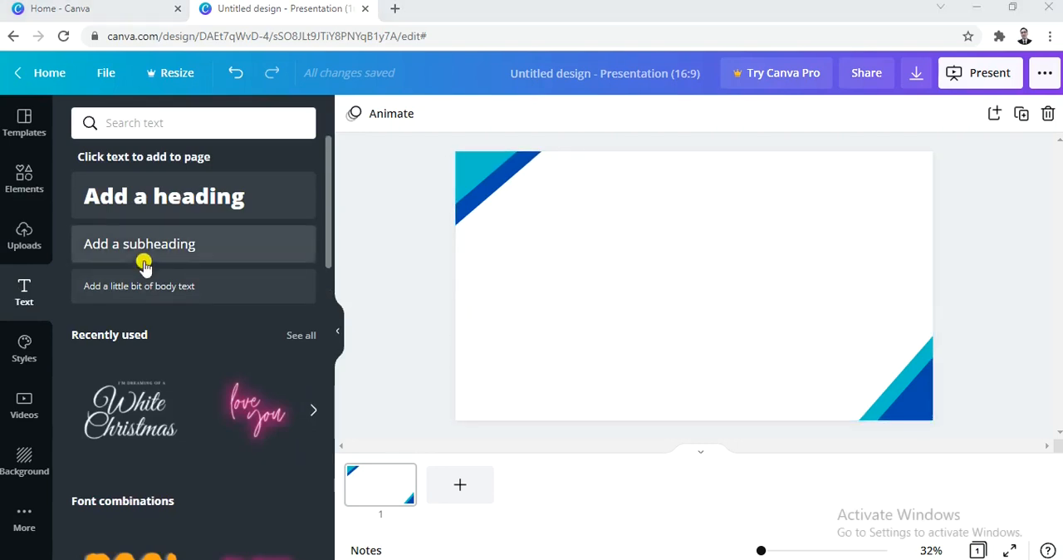
click(156, 205)
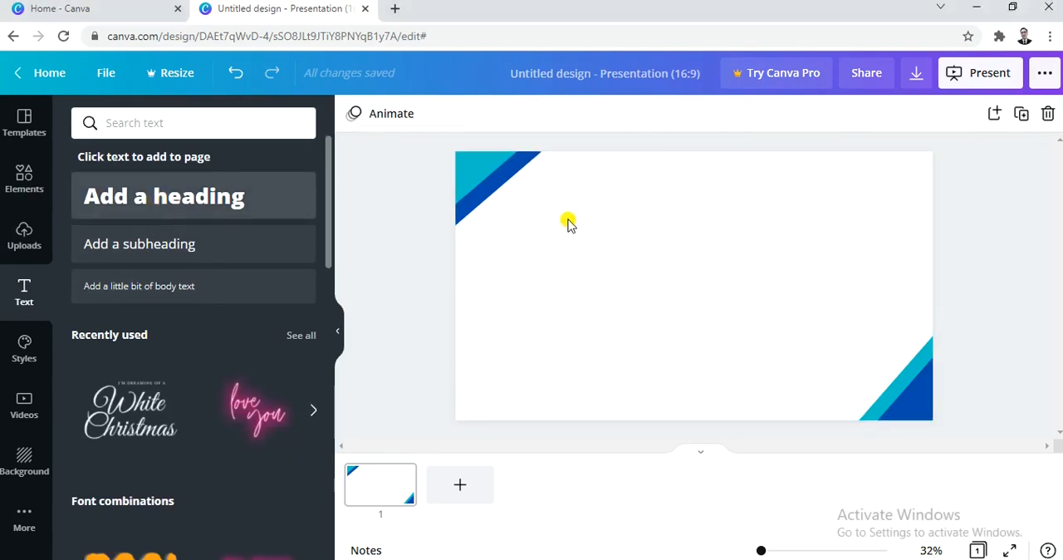
drag(707, 332, 674, 281)
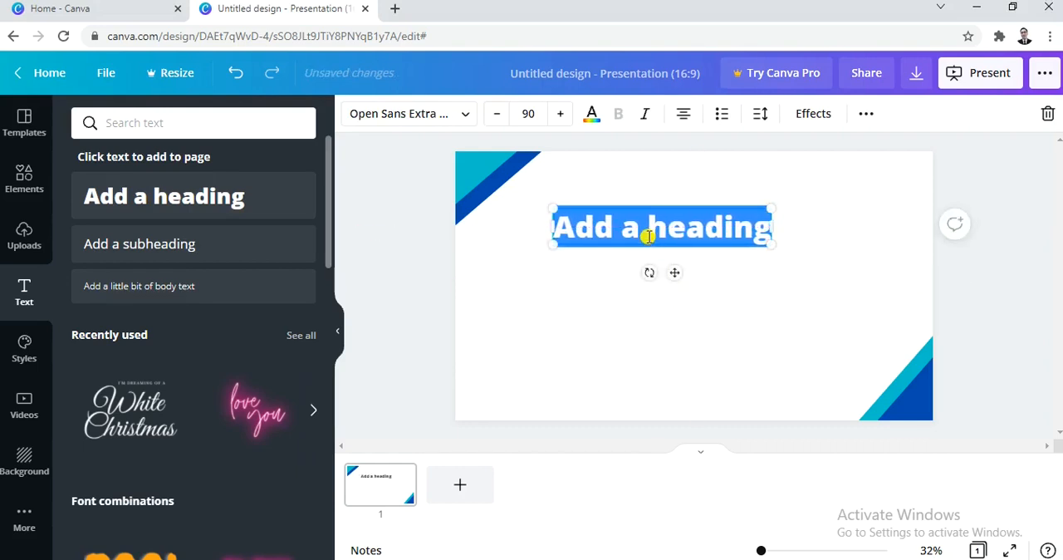
- Replace the heading's placeholder text with the copied title “Effectiveness of Telecommunication as the main platform for Online Education”
key(alt+Tab)
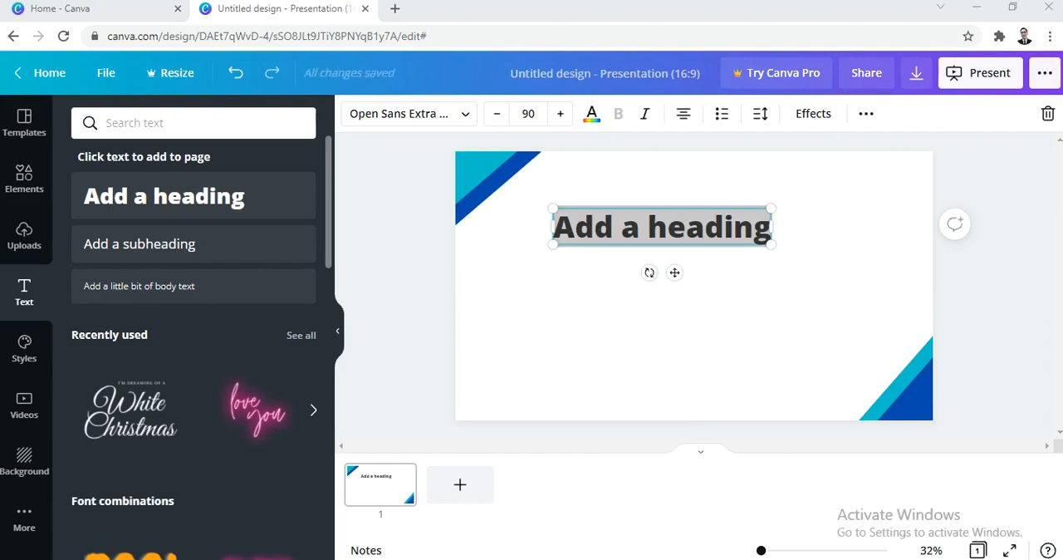
click(703, 222)
key(ctrl+a)
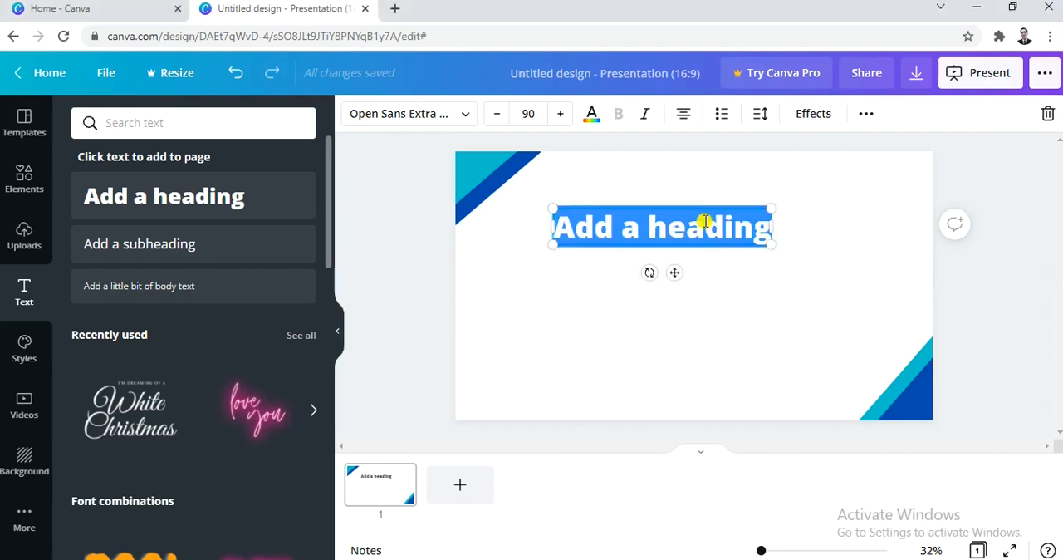
text("Effectiveness of Telecommunication as the main platform for Online Education")
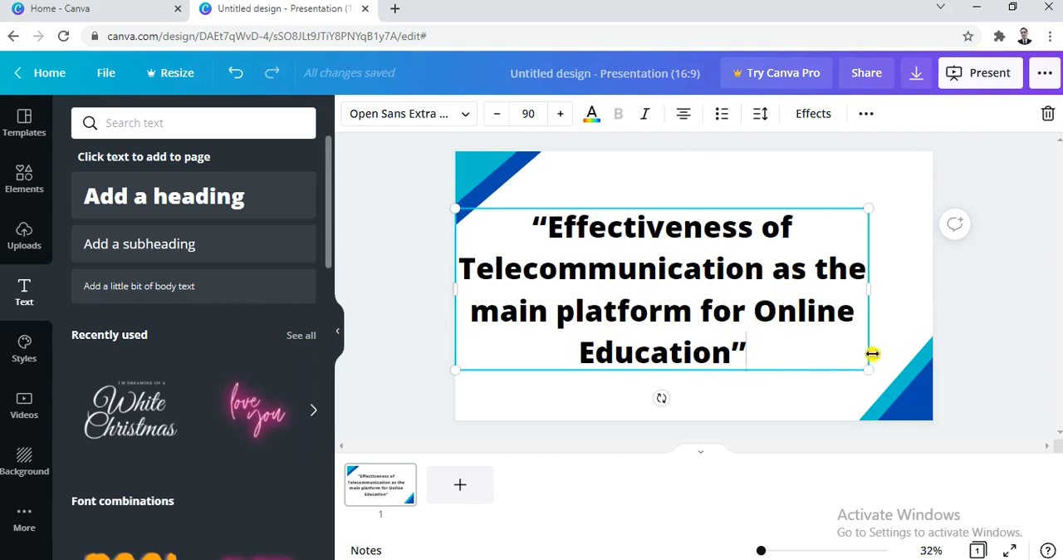
- Scale the title text down to size 76.7 and centre it on the slide between the corner triangles
drag(869, 370, 816, 311)
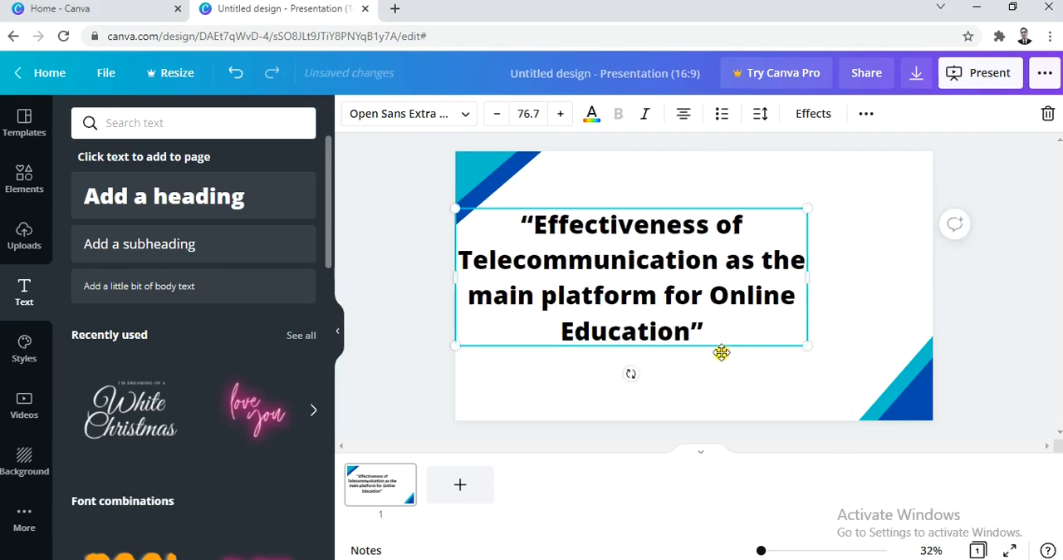
drag(727, 345, 792, 339)
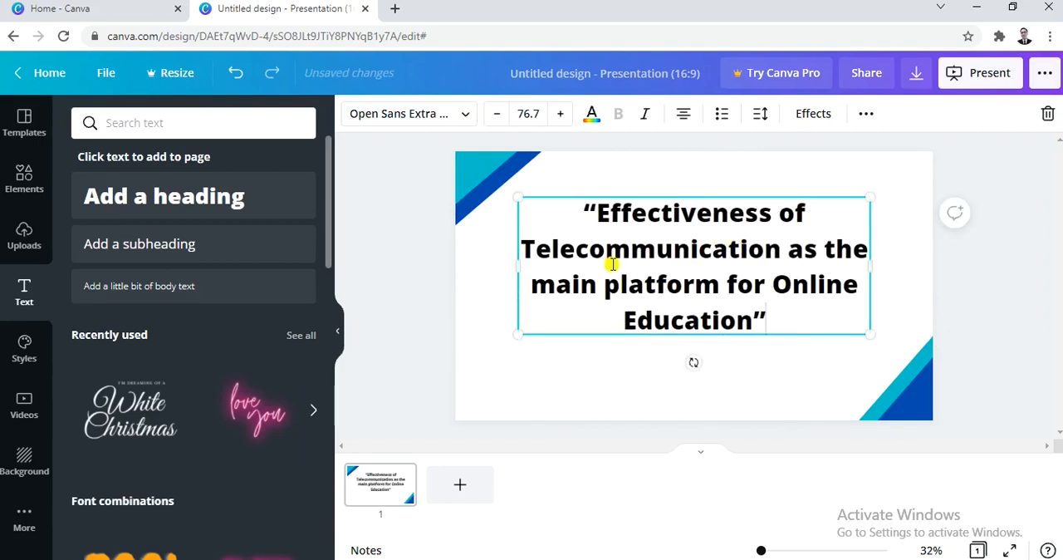
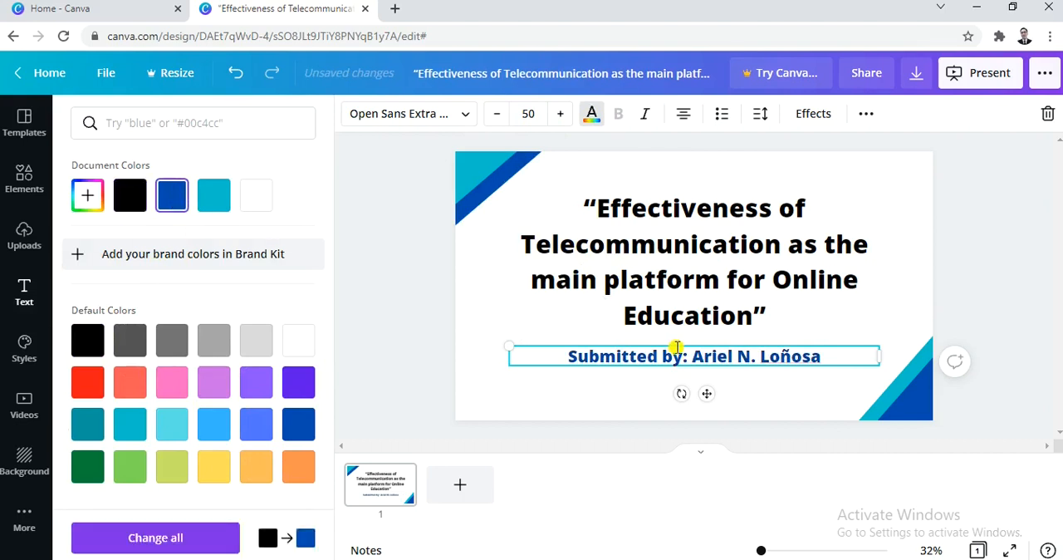
- Duplicate the finished title slide to create the second slide
click(885, 305)
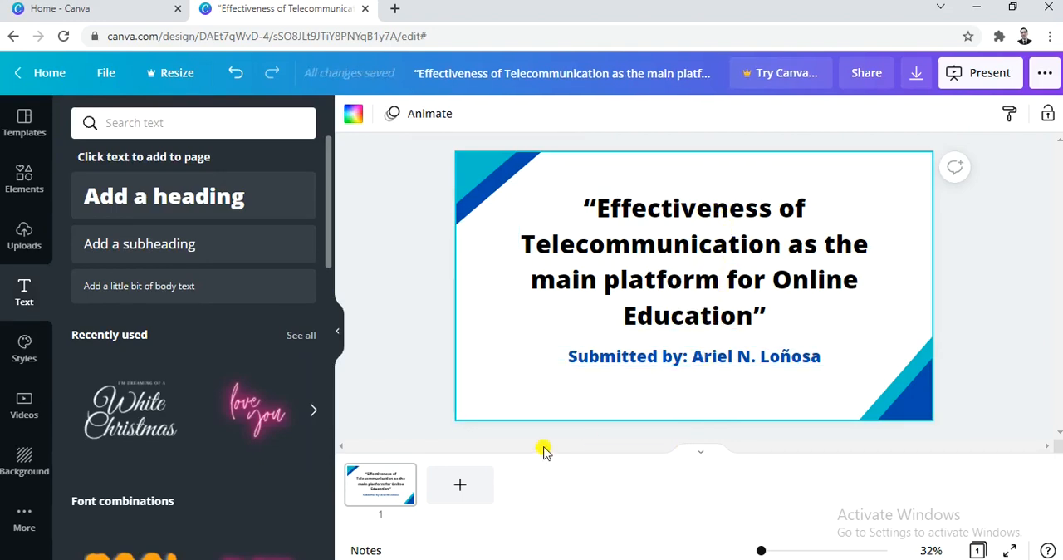
click(378, 486)
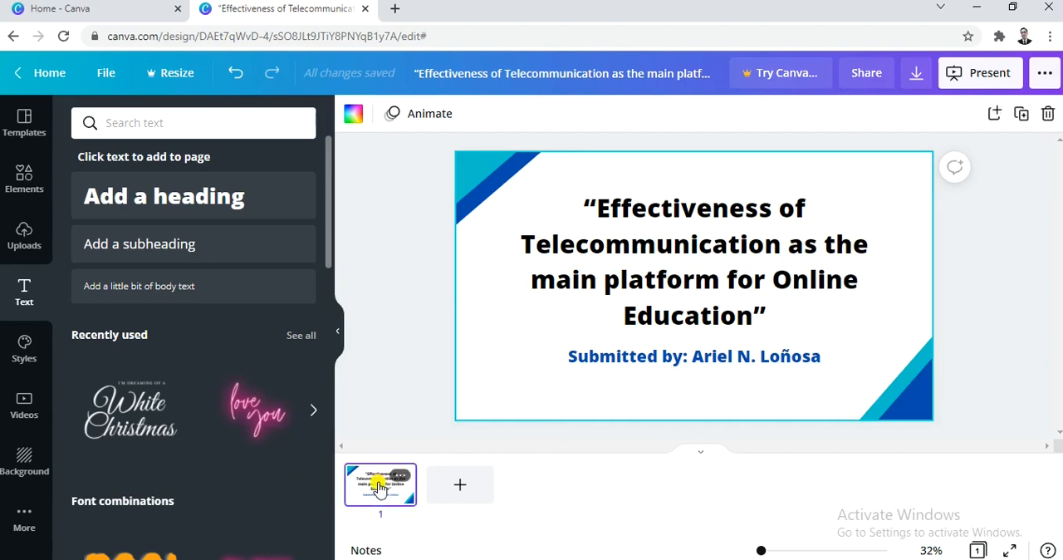
click(460, 490)
- Replace the long title on the second slide with the heading “CONTENTS”
click(595, 338)
click(695, 331)
click(765, 274)
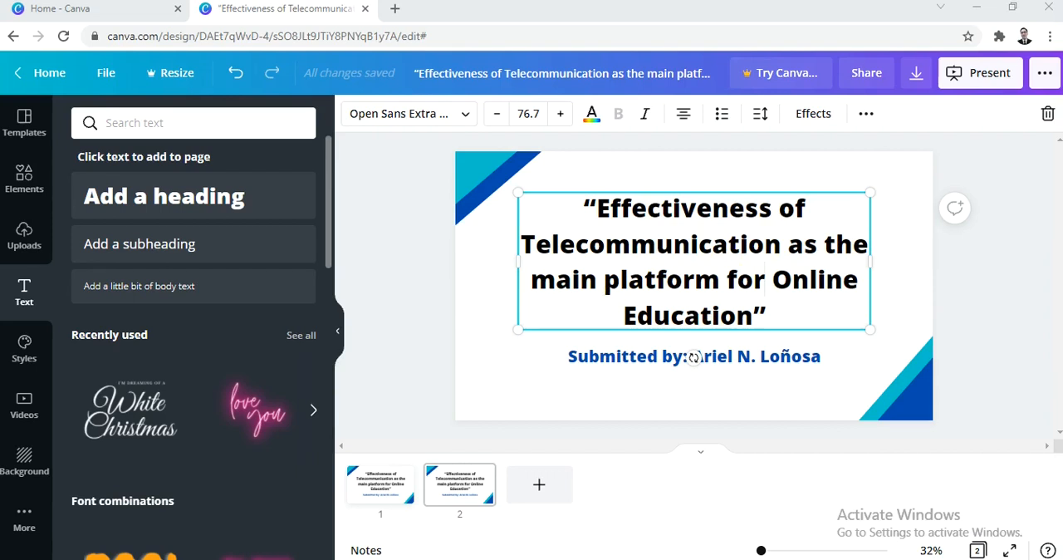
drag(762, 316, 568, 194)
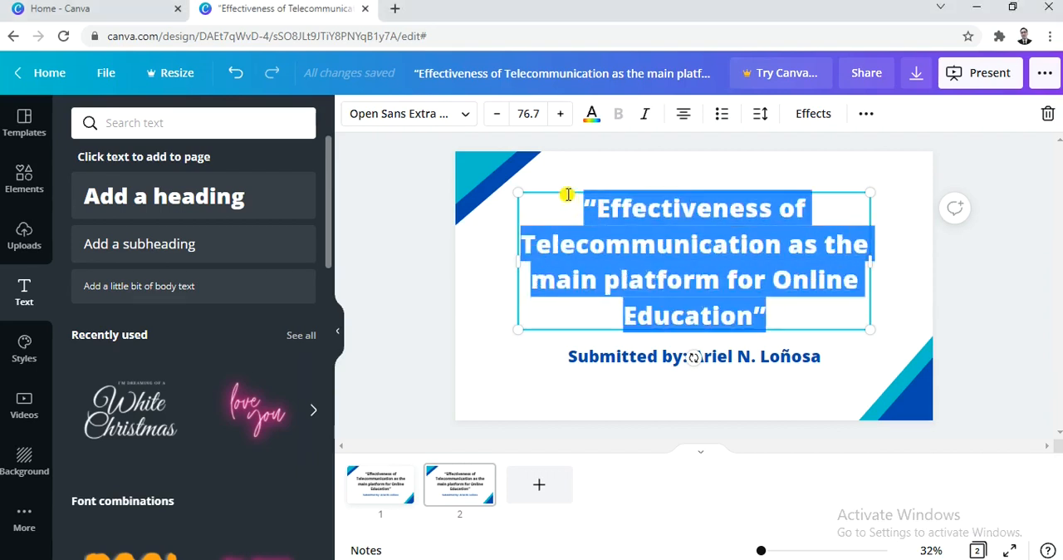
text(CONTENTS)
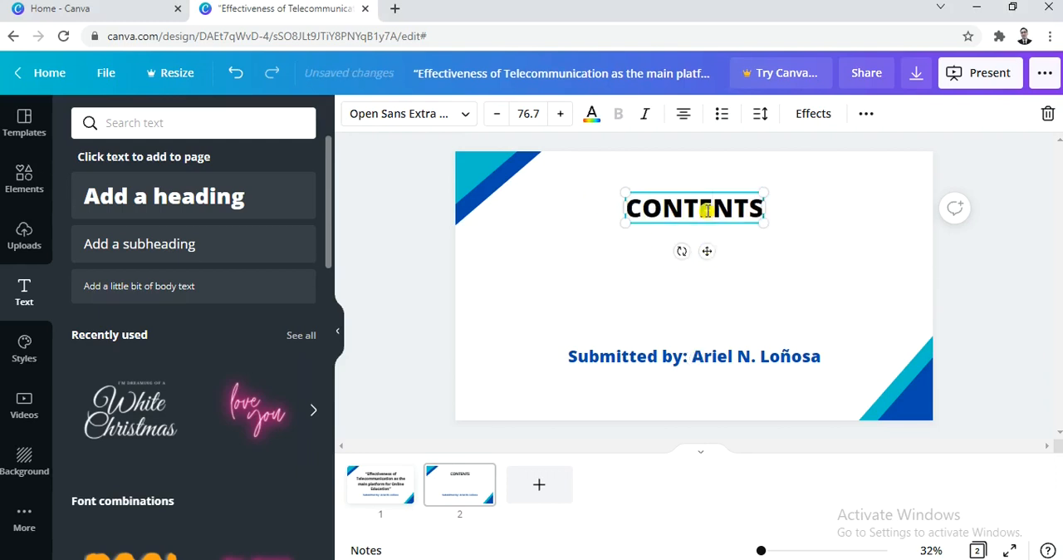
- Set the CONTENTS heading to size 90 and move it slightly lower on the slide
key(ctrl+a)
click(528, 114)
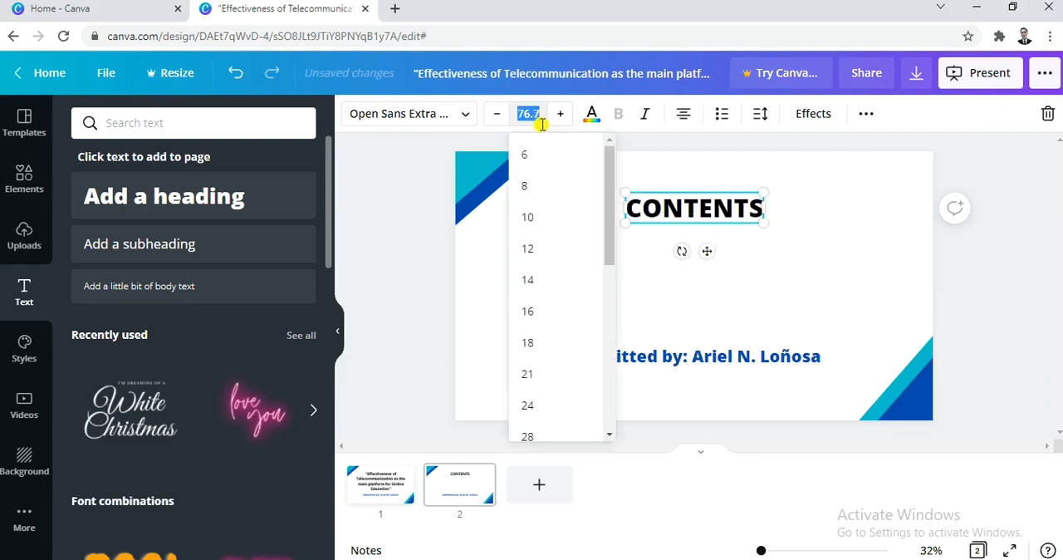
key(BackSpace)
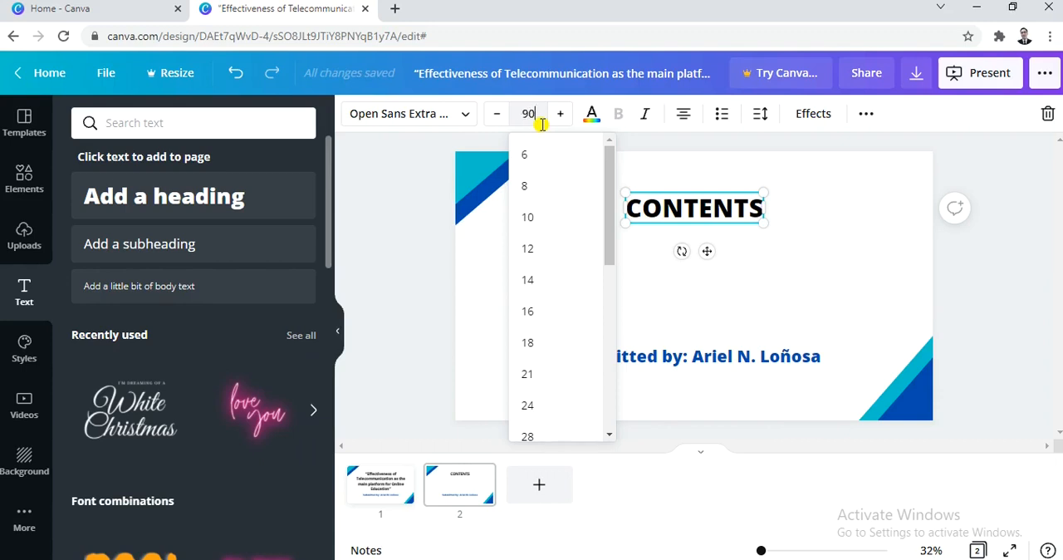
key(Return)
drag(706, 257, 707, 280)
- Move the “Submitted by” line up beneath the CONTENTS heading and replace it with a left-aligned numbered list starting with “INTRODUCTION”
click(707, 356)
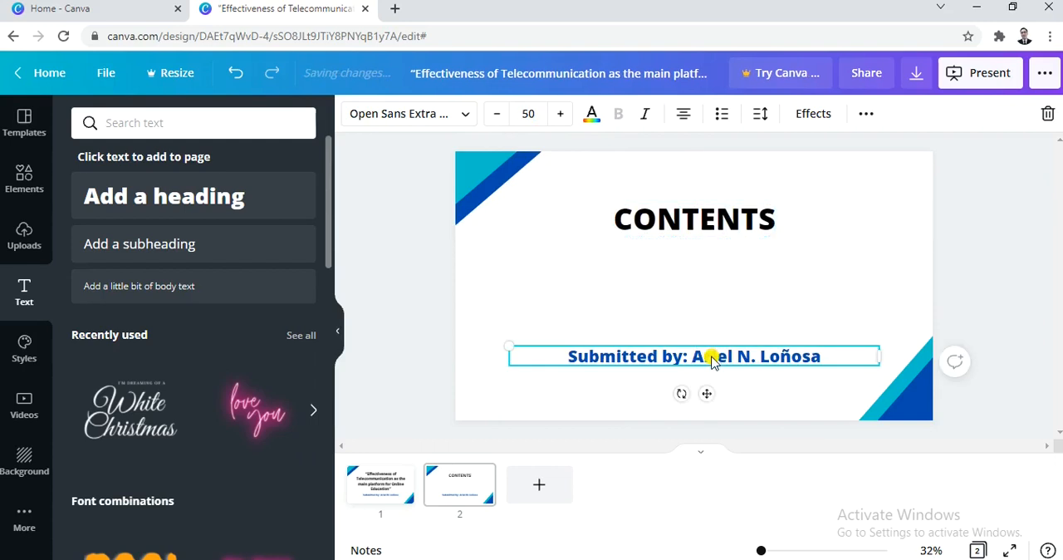
drag(725, 365, 724, 278)
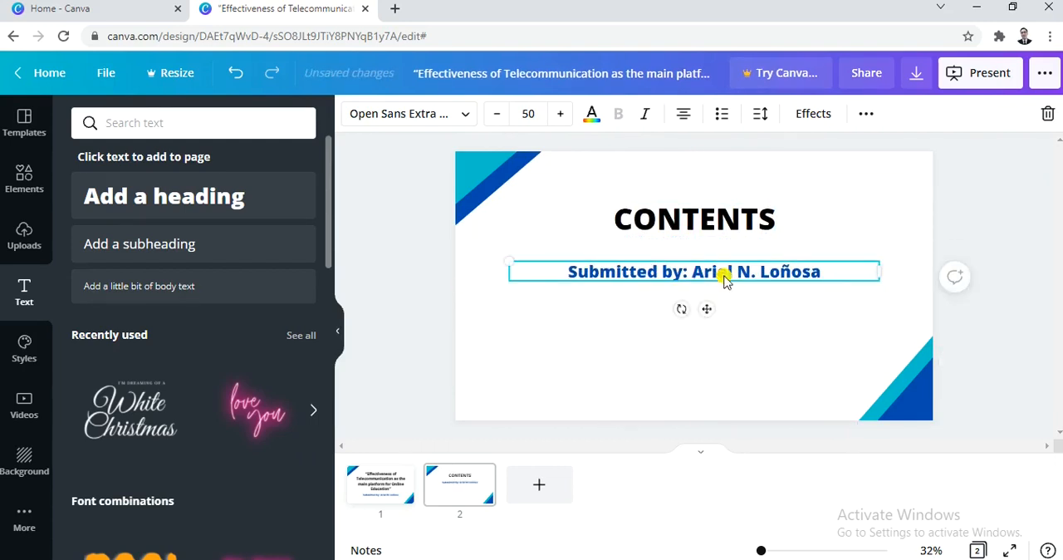
double_click(724, 277)
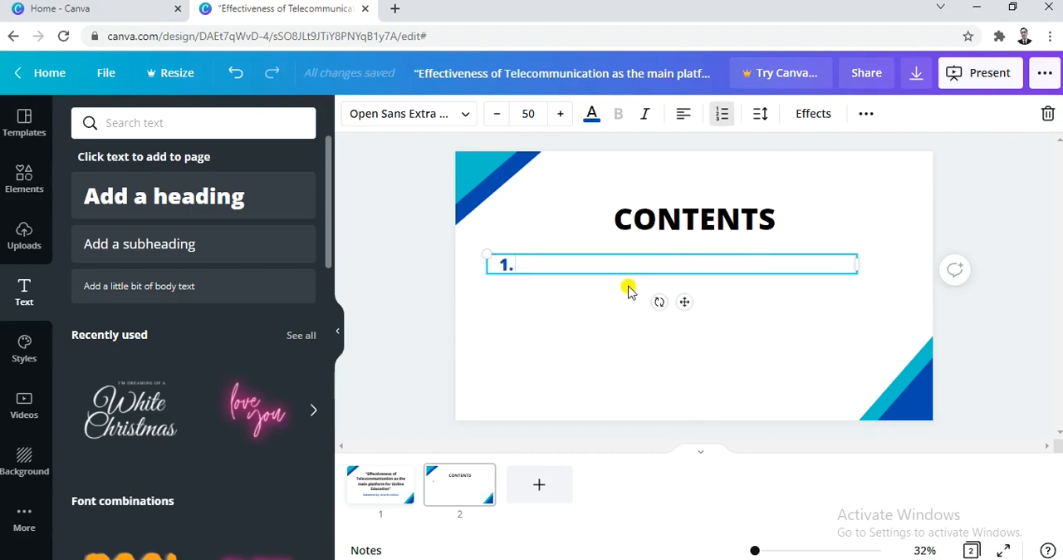
text(INTRO)
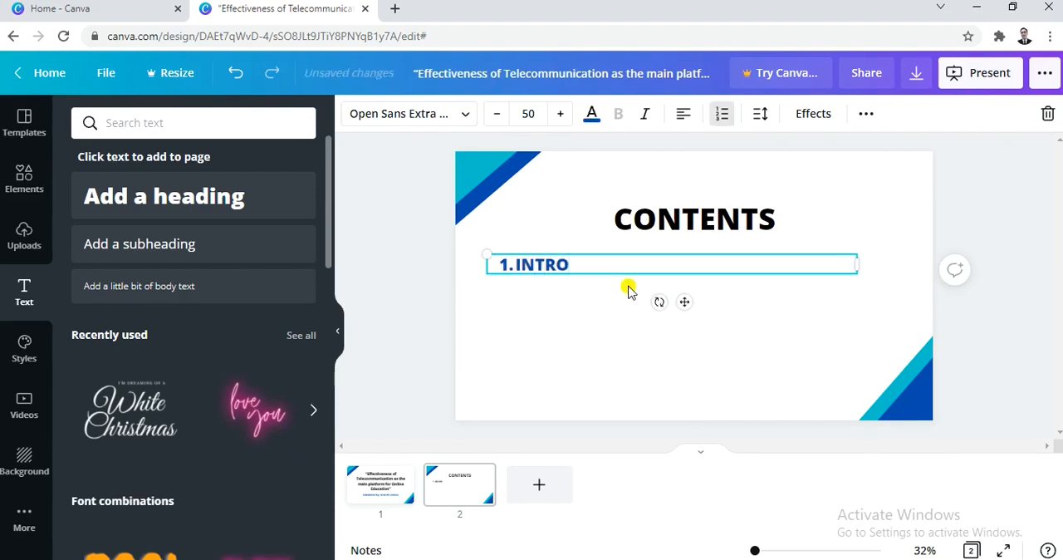
text(DUCT)
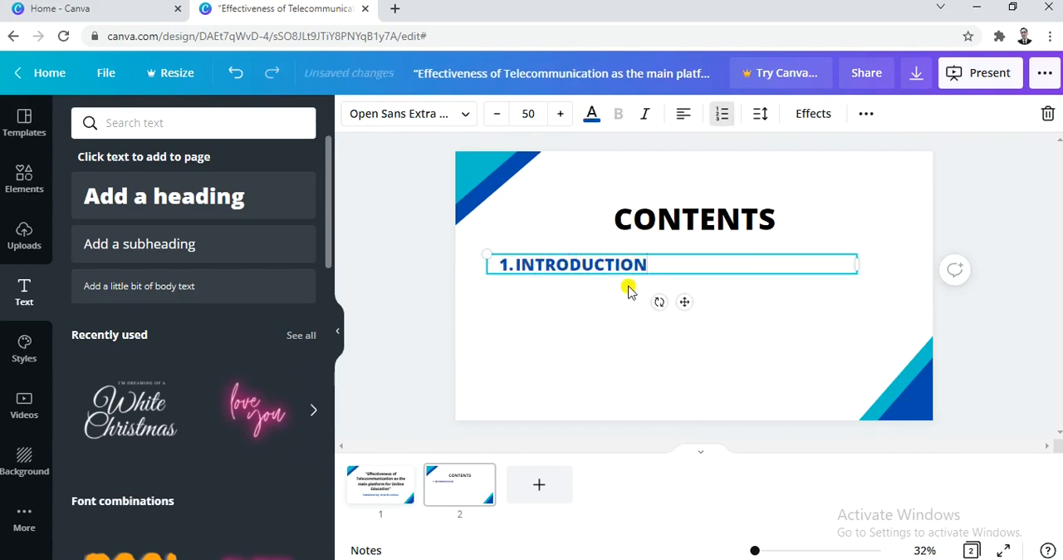
text(ION)
key(Return)
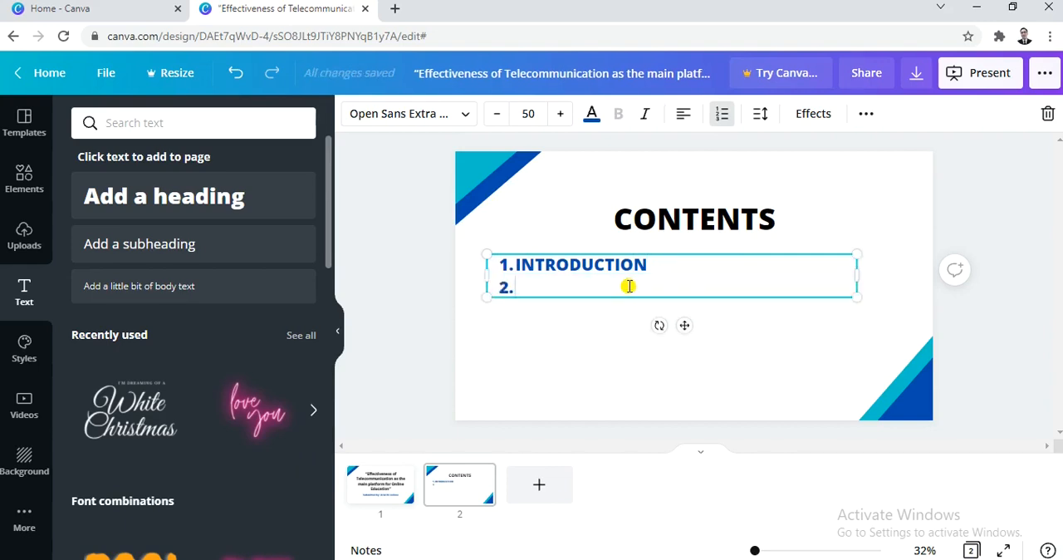
- Add the list items “SURVEY QUESTIONNAIRE”, “SURVEY RESULTS” and “DATABASE” below “INTRODUCTION”
text(SURV)
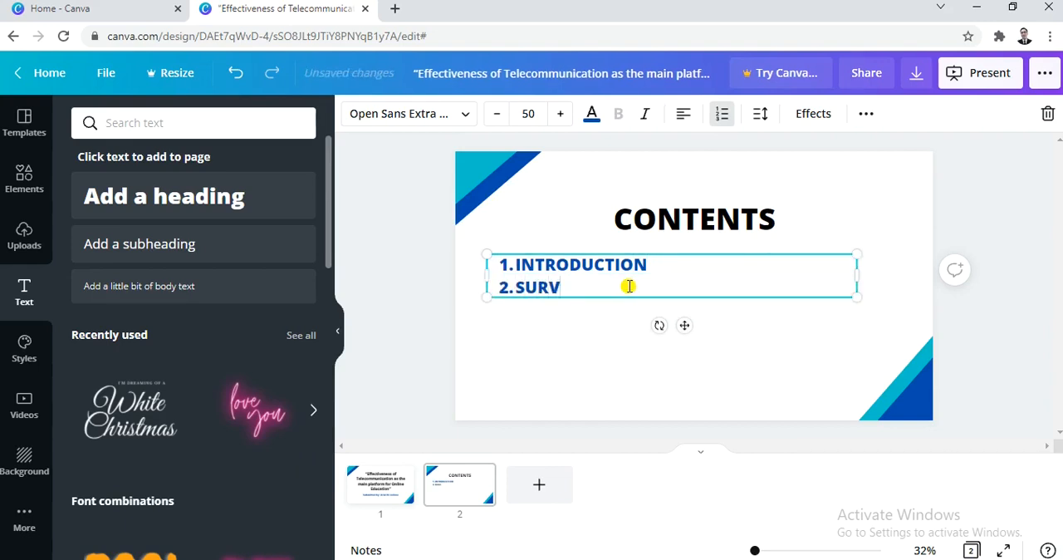
text(EY QUESTIO)
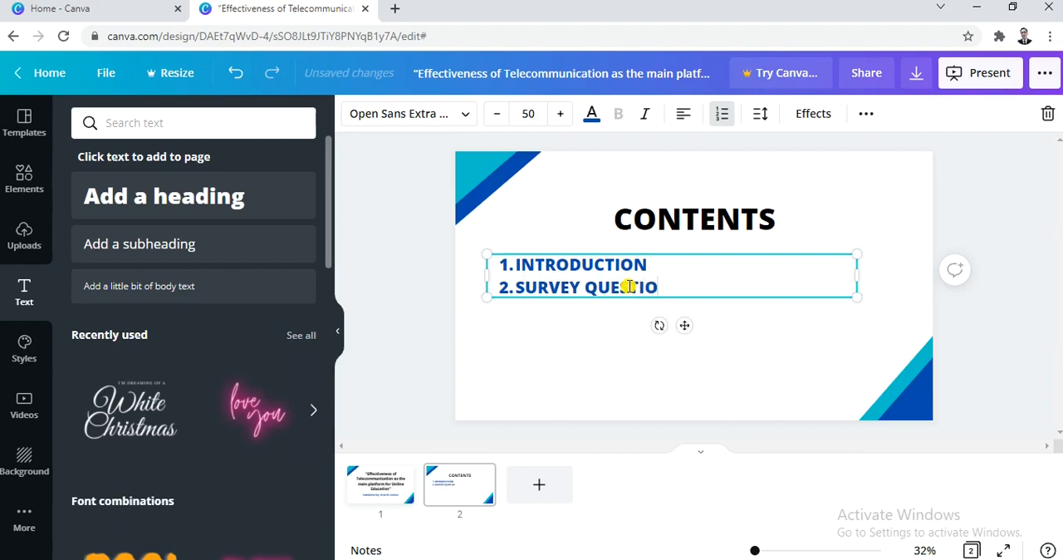
text(NNAIRE)
key(Return)
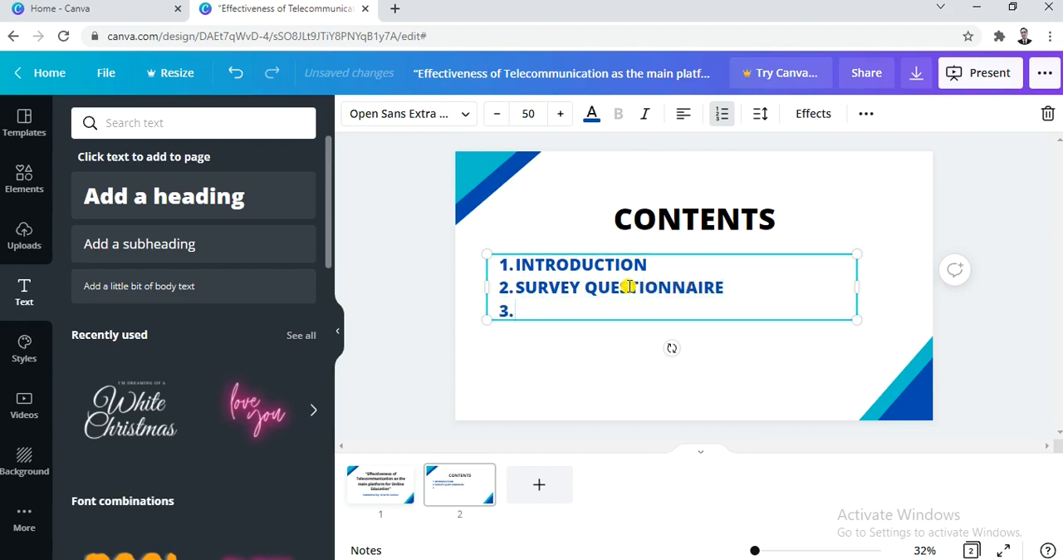
text(SURVEY RE)
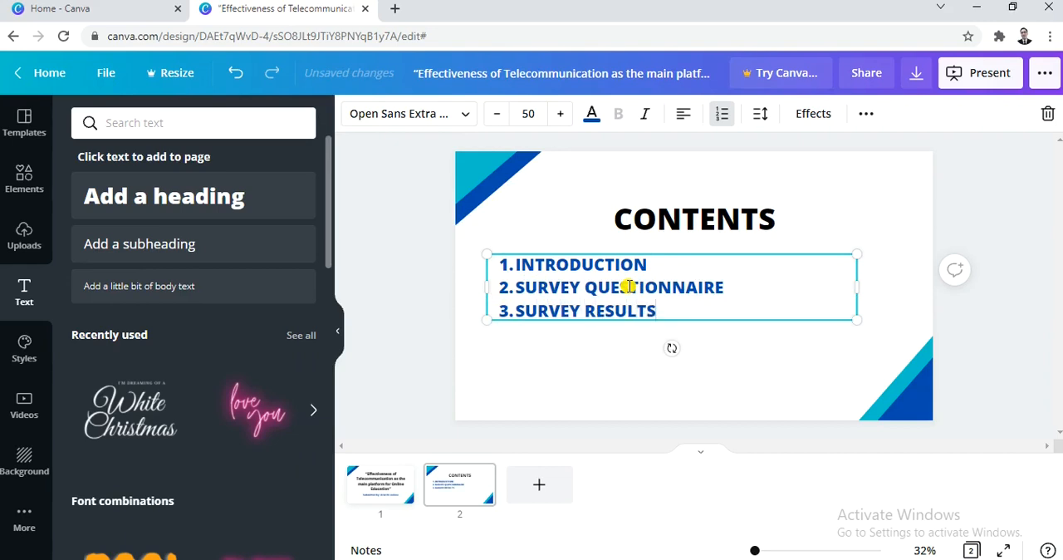
text(SULTS)
key(Return)
text(DATABASE)
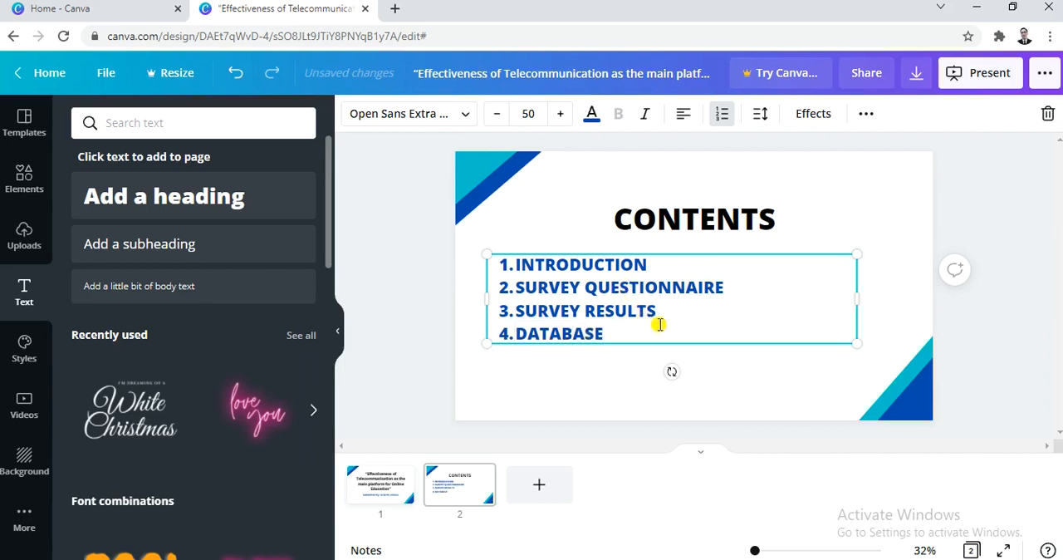
- Set the whole numbered contents list to size 60 and shift its text box slightly to the right
drag(676, 332, 504, 261)
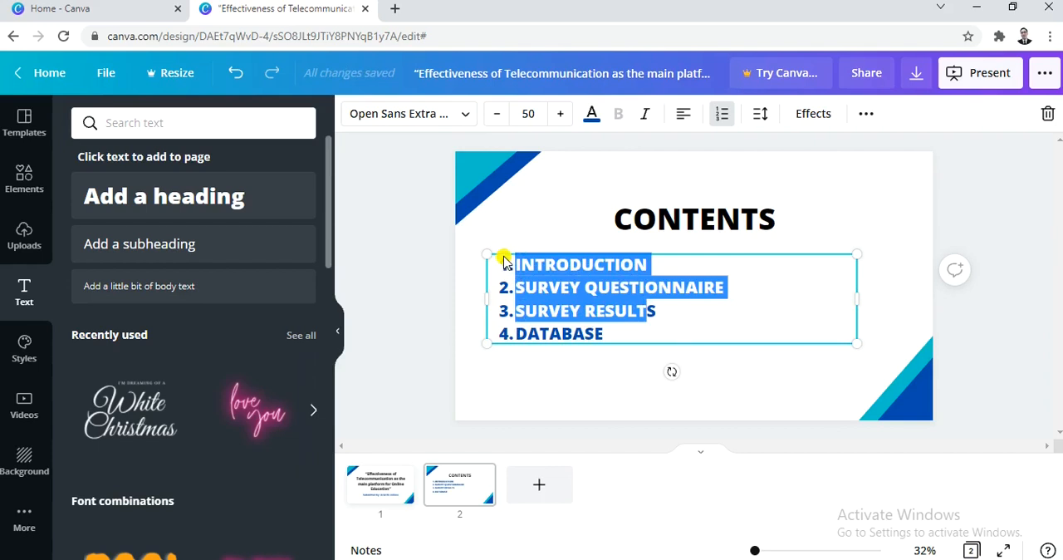
drag(618, 327, 474, 253)
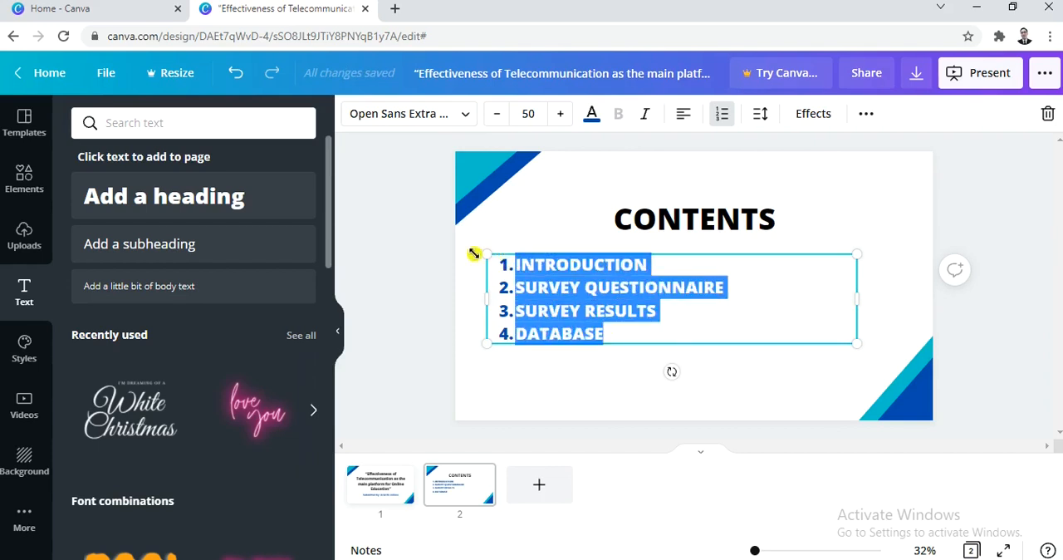
click(533, 113)
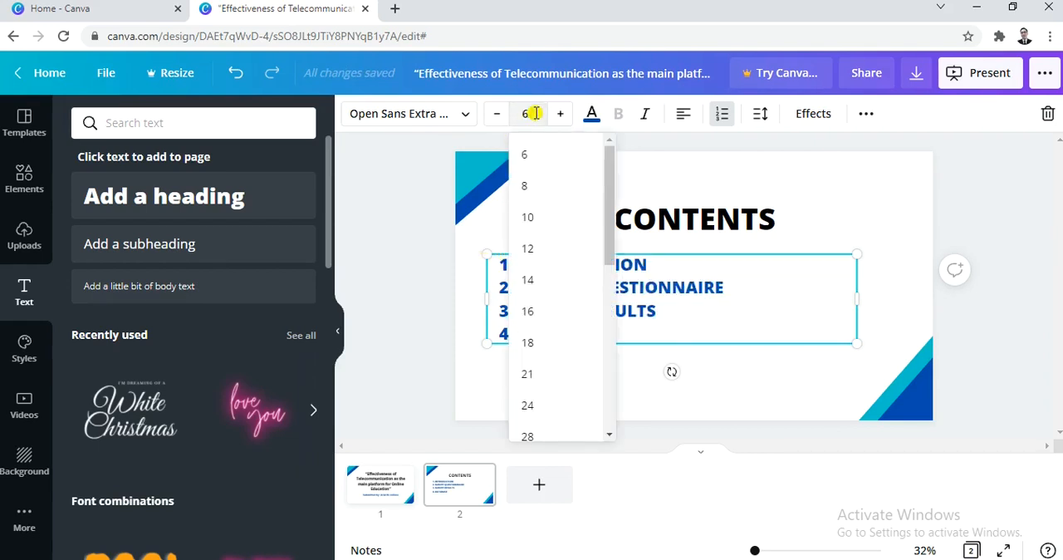
key(Return)
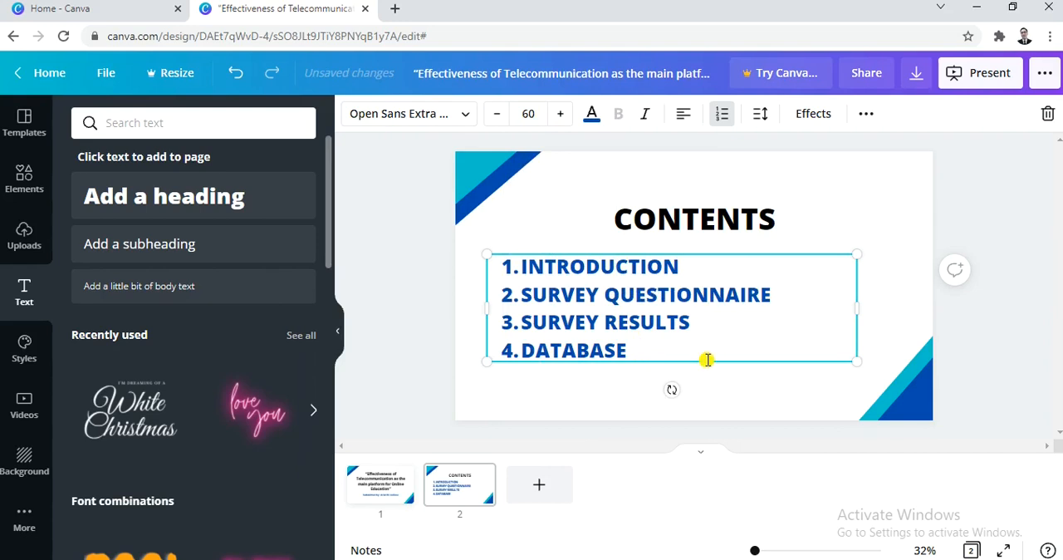
drag(705, 360, 718, 361)
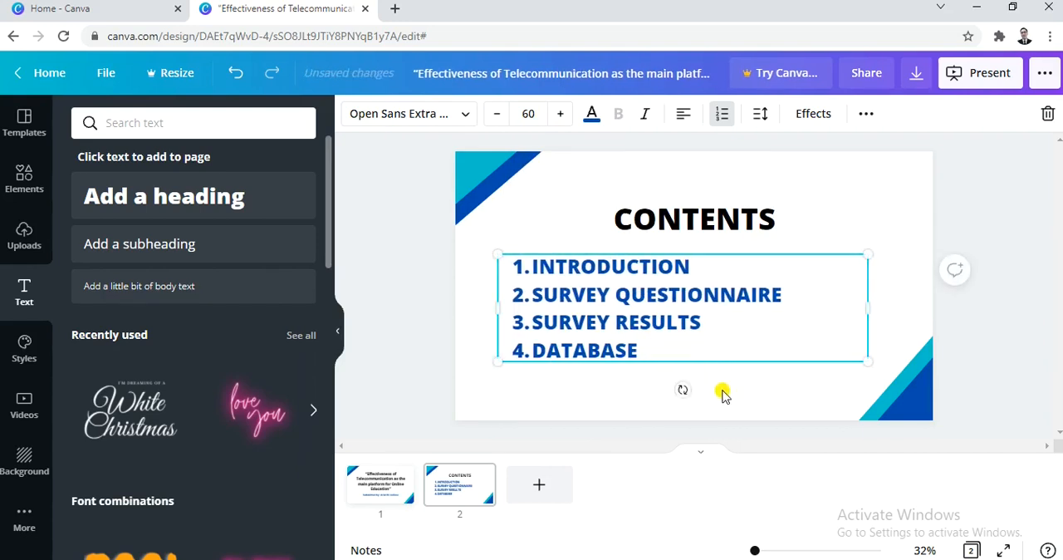
click(723, 392)
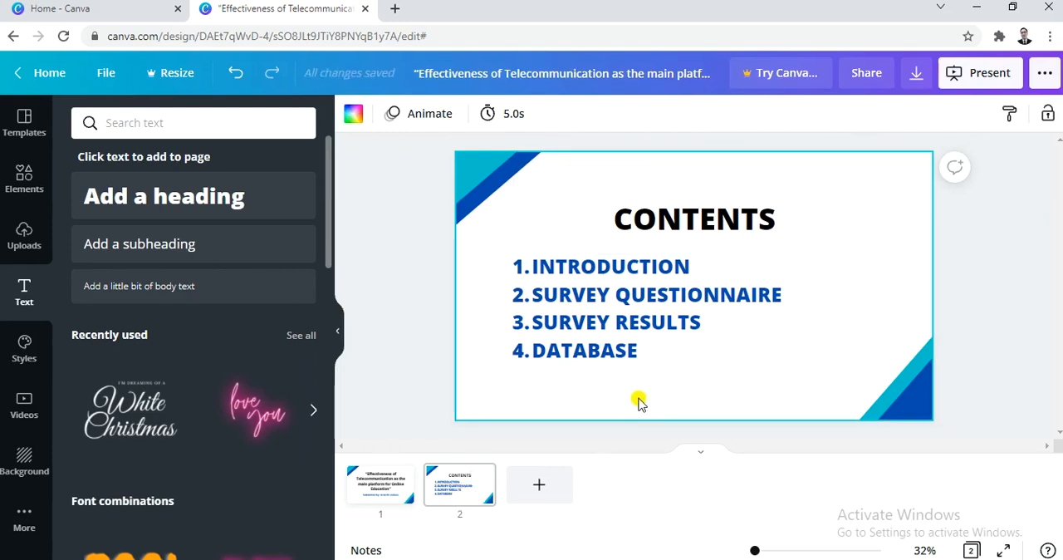
- Duplicate the contents slide and replace the heading on the copy with “Introduction”
click(461, 487)
key(ctrl+d)
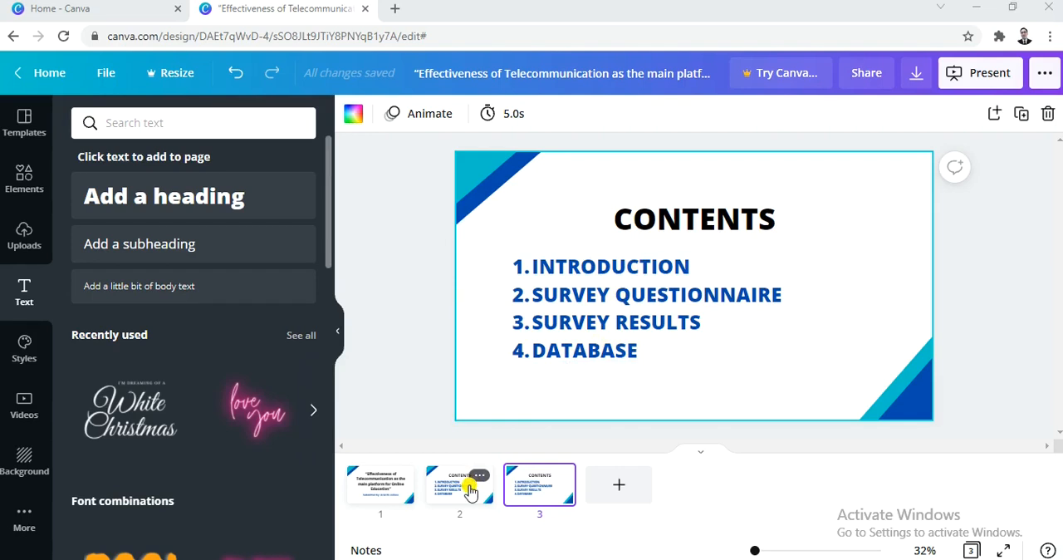
click(772, 212)
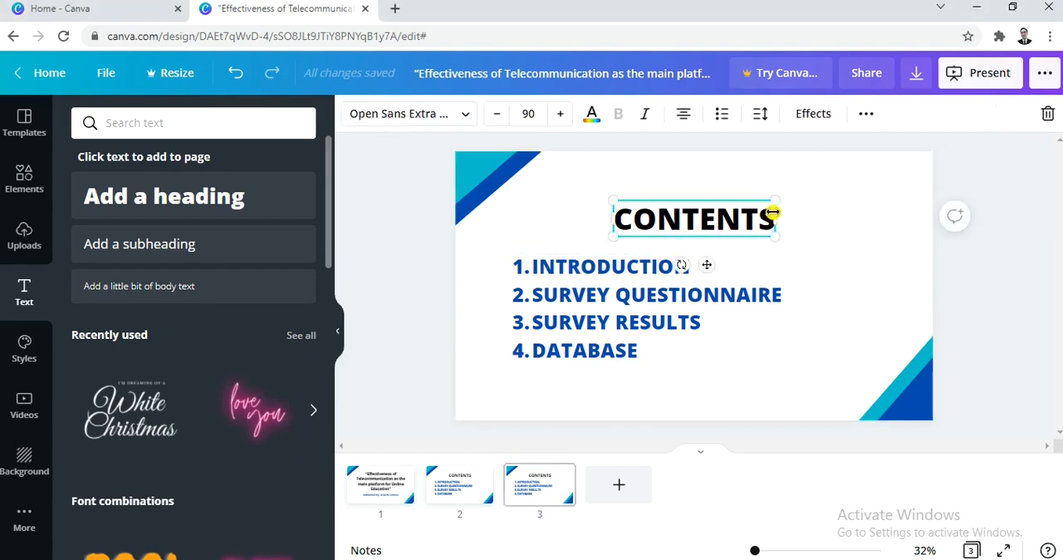
key(ctrl+a)
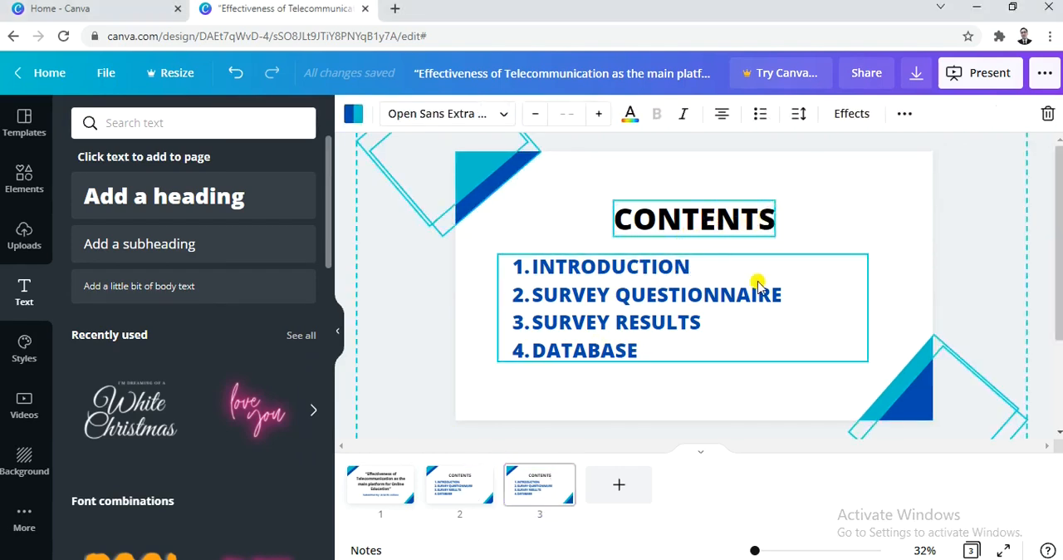
click(812, 206)
click(712, 219)
double_click(712, 216)
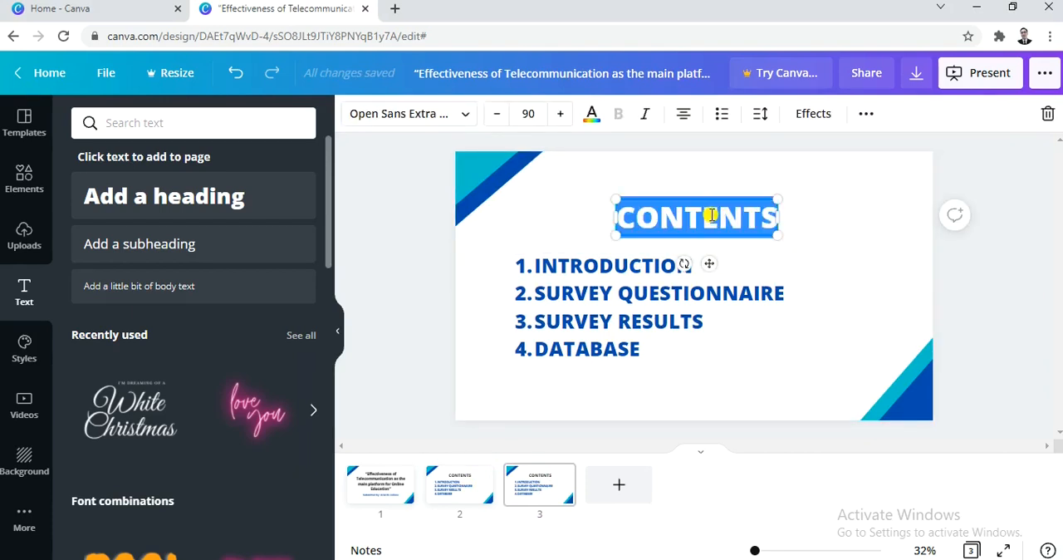
text(Introduction)
- Set the Introduction heading on the third slide to size 100
double_click(706, 218)
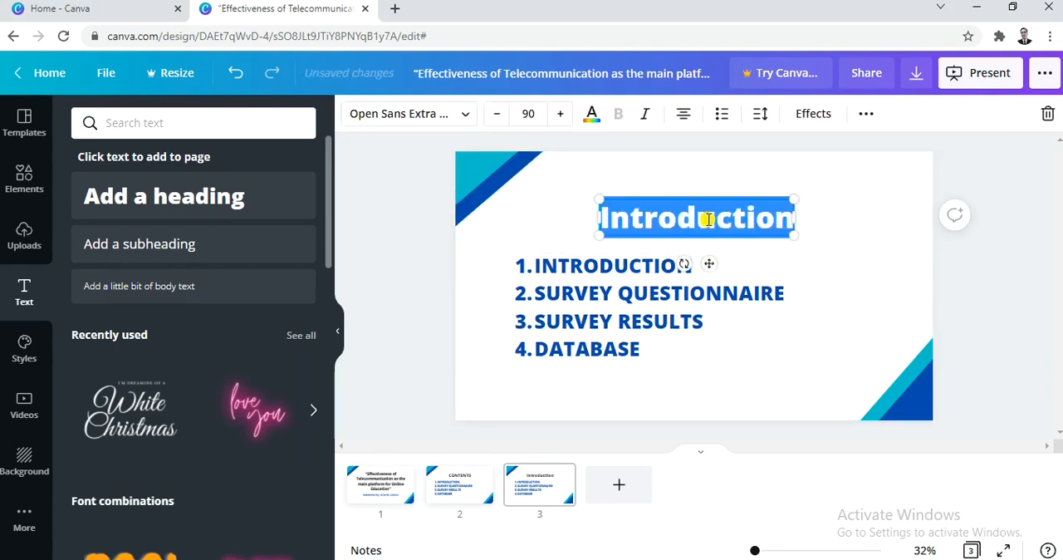
click(528, 114)
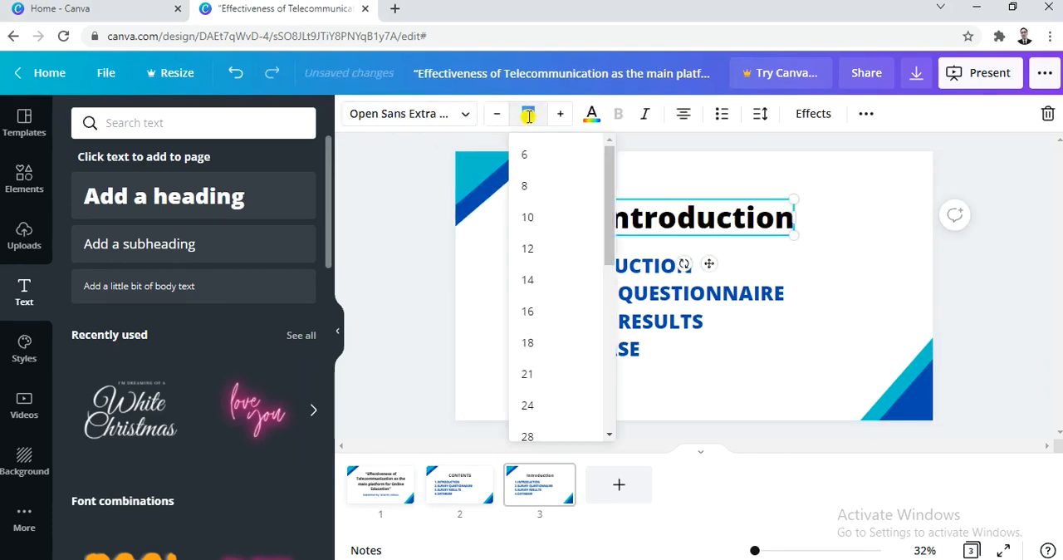
text(100)
key(Return)
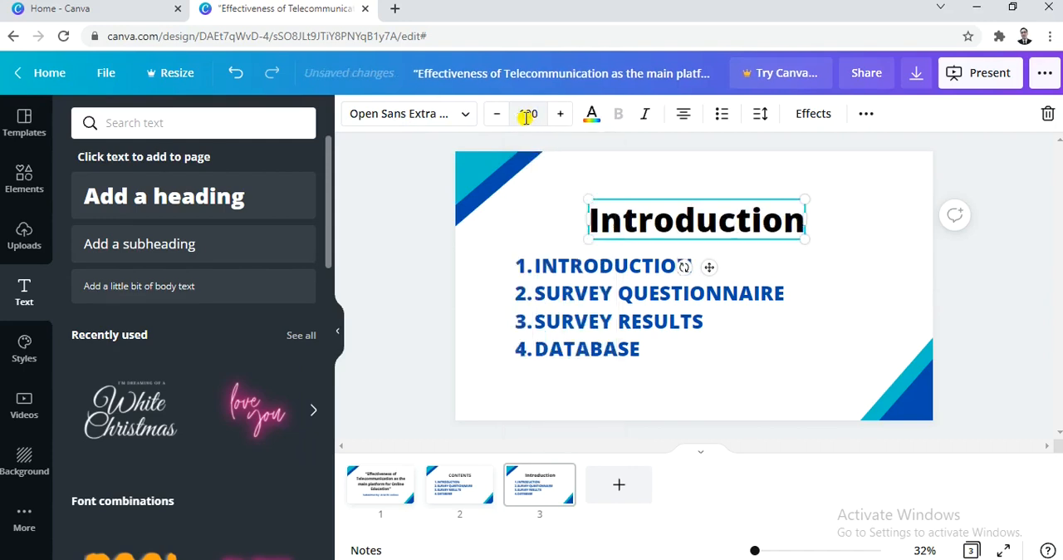
- Clear the numbered list under the Introduction heading and paste the copied introduction topics, beginning with “General Information”, in its place
click(625, 304)
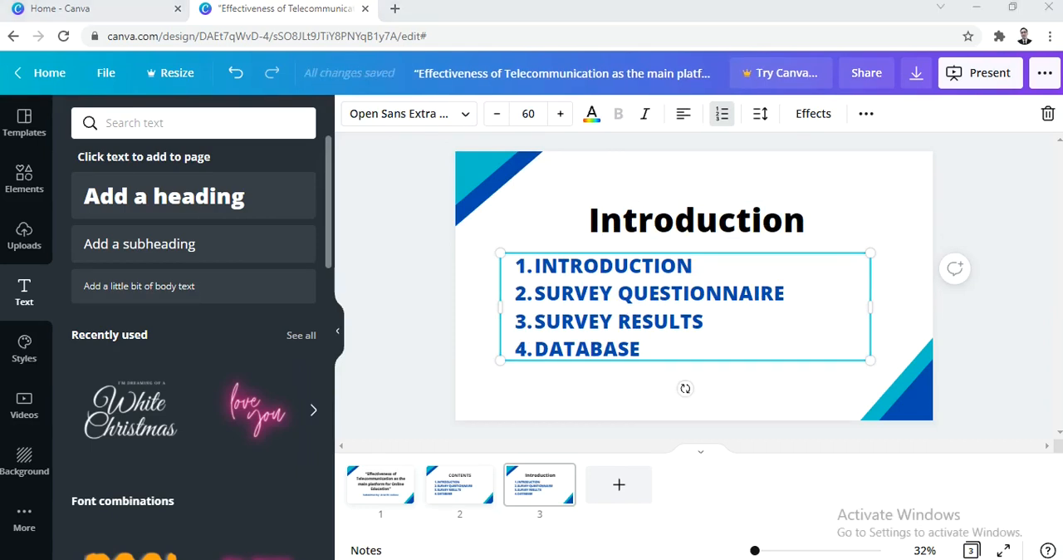
double_click(640, 340)
click(634, 343)
double_click(641, 343)
click(654, 344)
drag(656, 338, 519, 267)
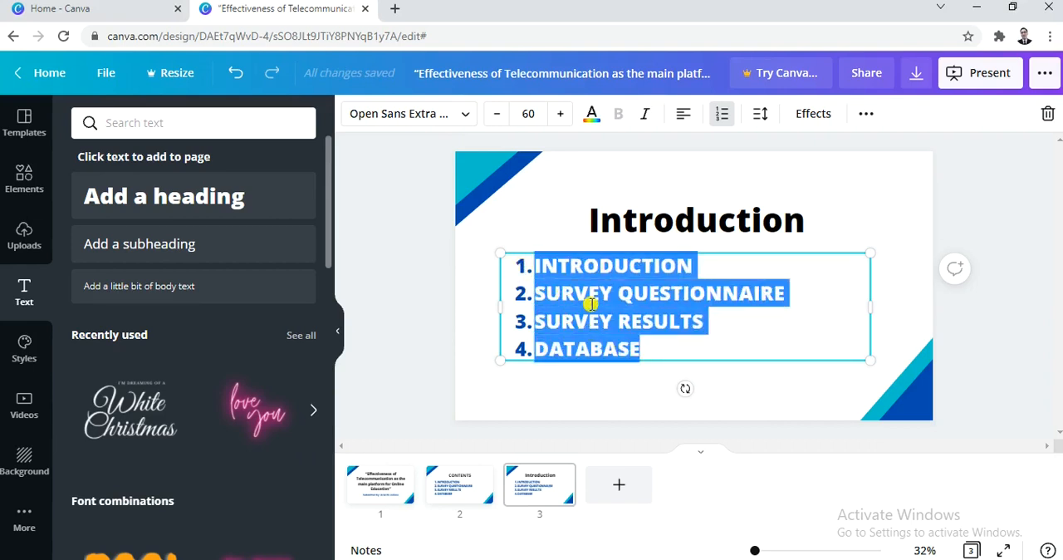
key(BackSpace)
key(BackSpace)
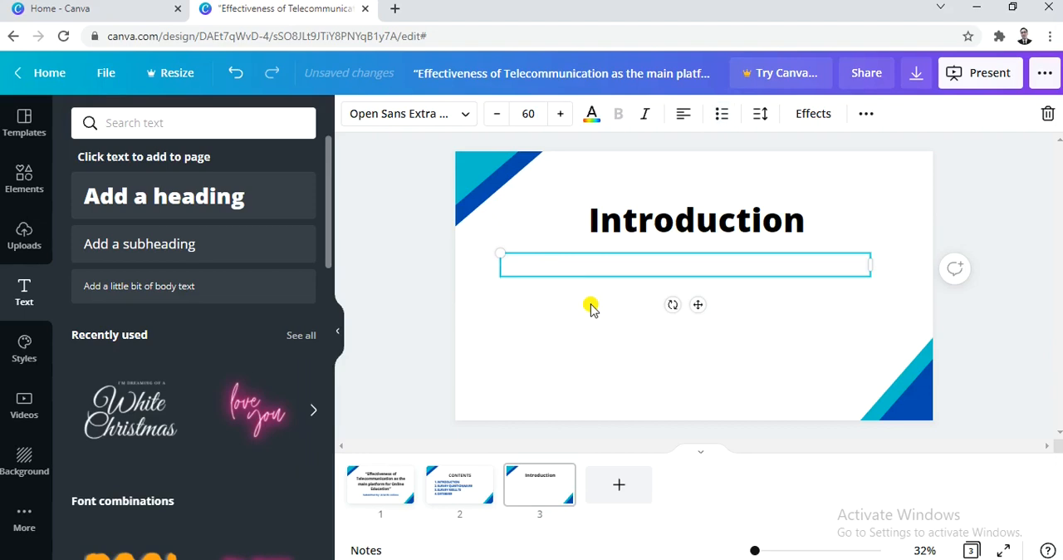
text(1.General Information 2.Campaign Details 3.Campaign Overview)
drag(747, 323, 504, 264)
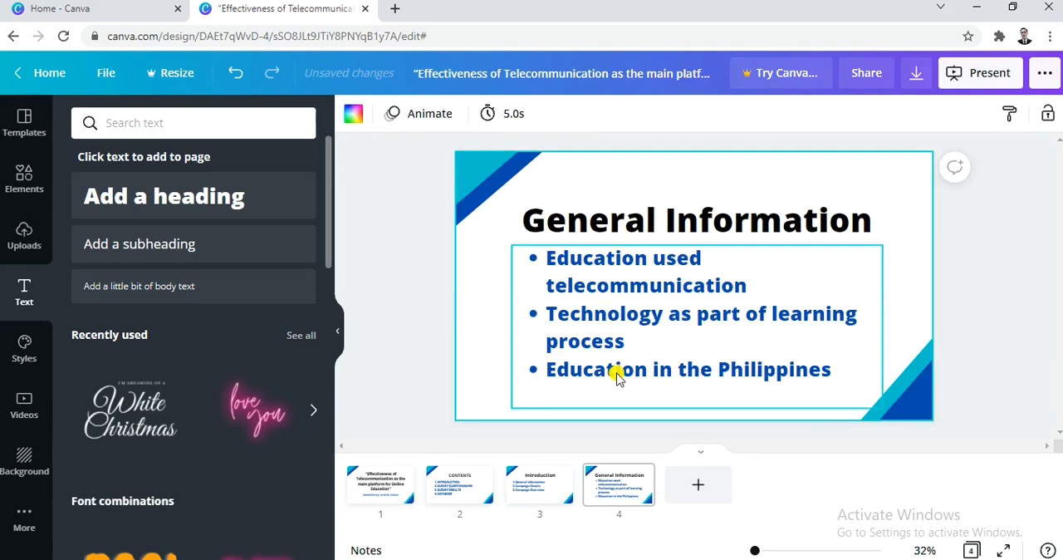
- Duplicate the General Information slide and replace the copy's heading with “Campaign Details” and its bullets with the copied campaign aims
click(628, 500)
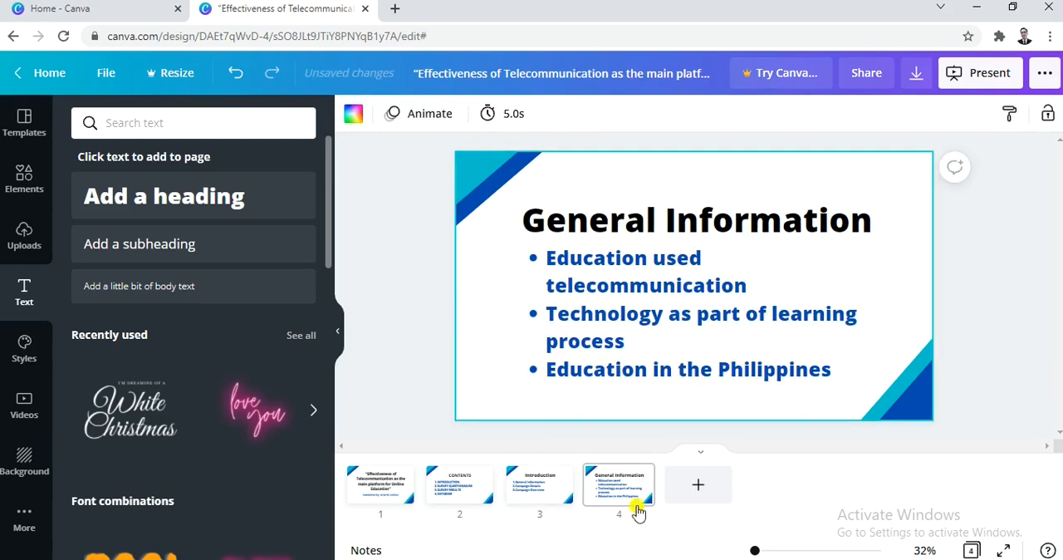
click(606, 490)
key(ctrl+d)
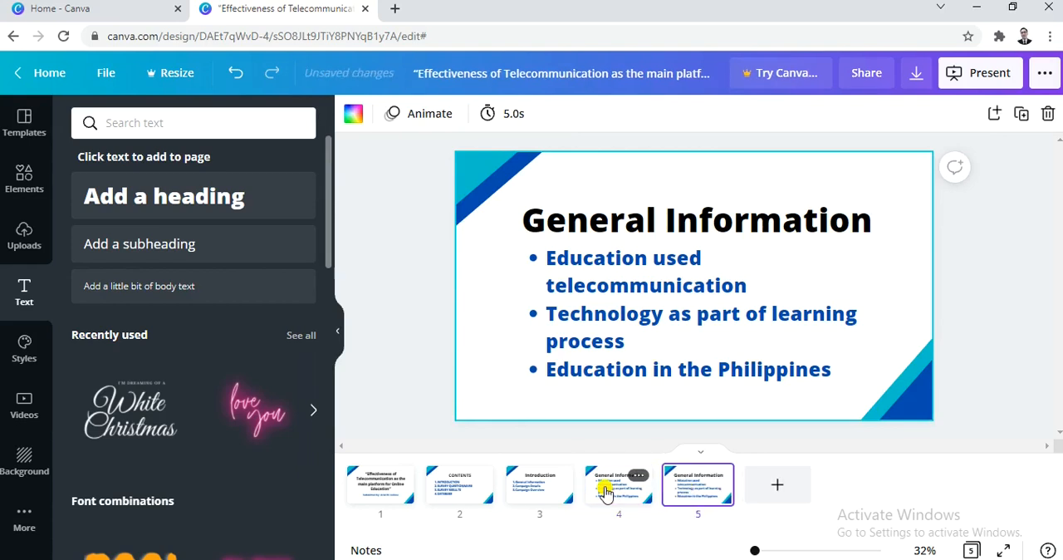
key(alt+Tab)
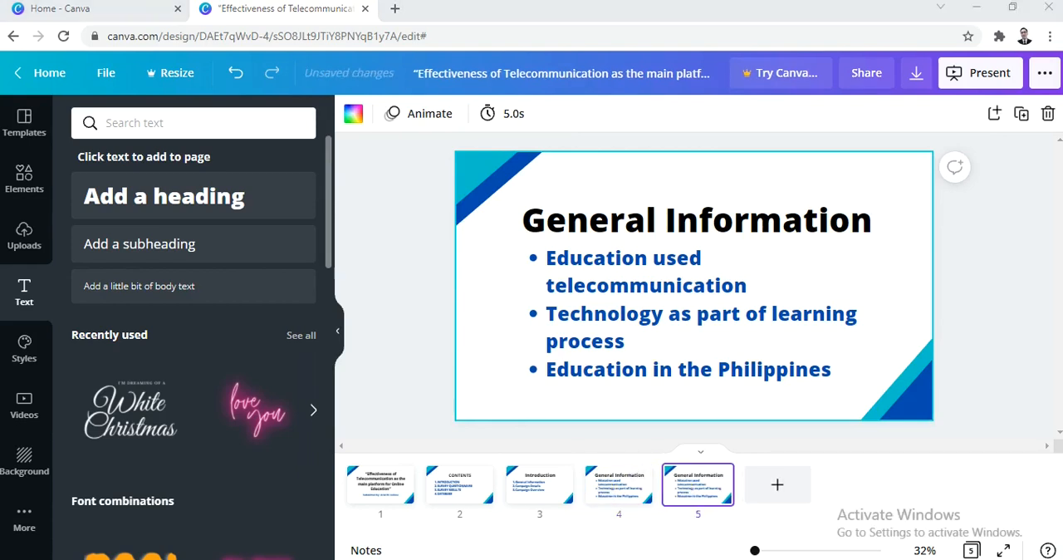
triple_click(717, 218)
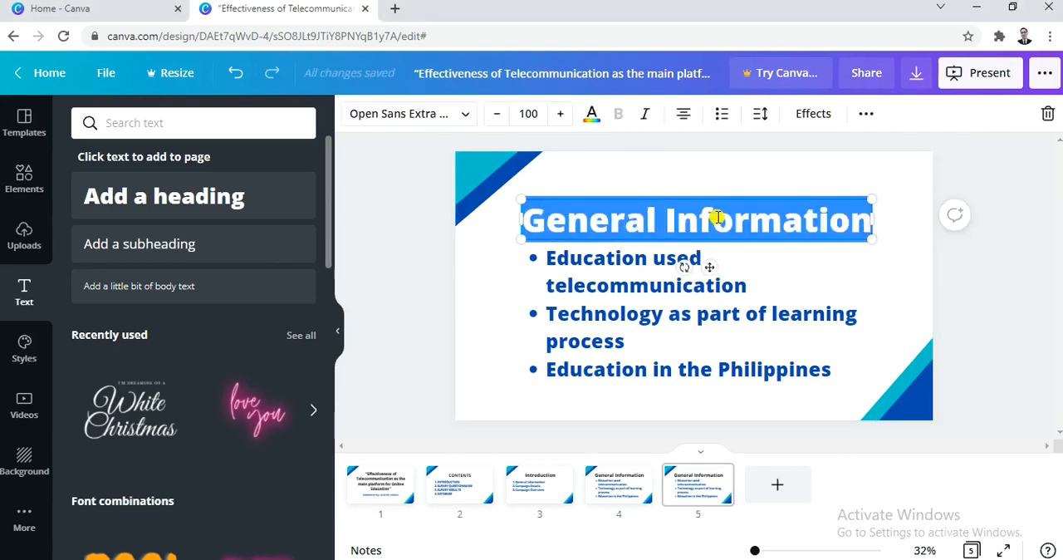
text(Campaign Details)
key(alt+Tab)
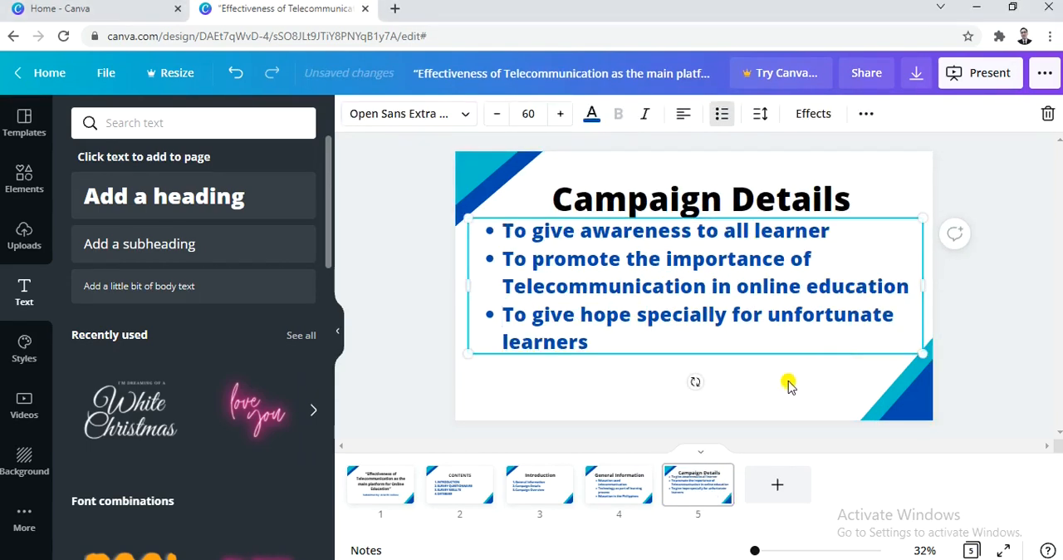
click(773, 389)
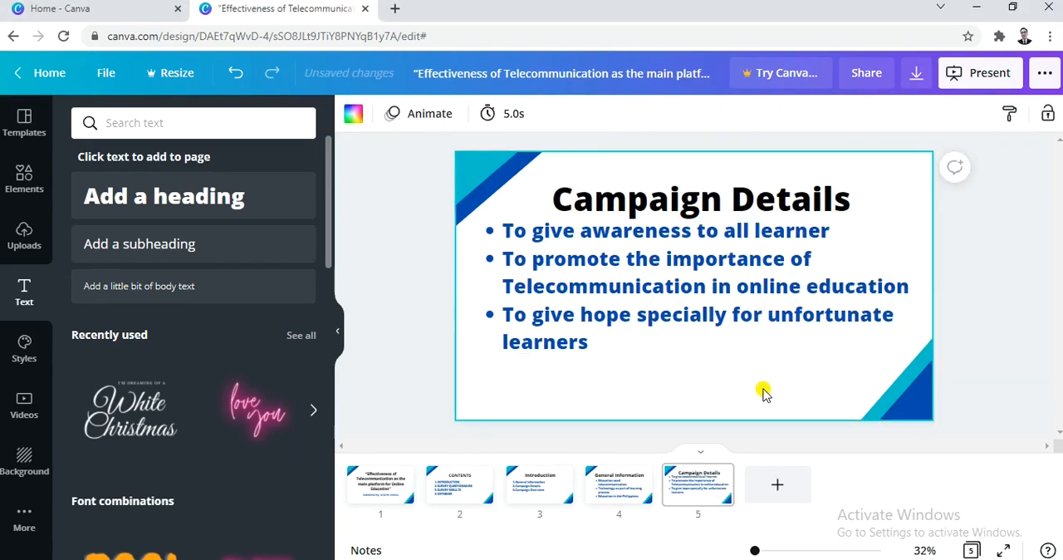
- Turn a duplicate of the Campaign Details slide into a “Campaign Overview” slide with its own bullets, widening the bullet text box slightly
click(687, 499)
key(ctrl+d)
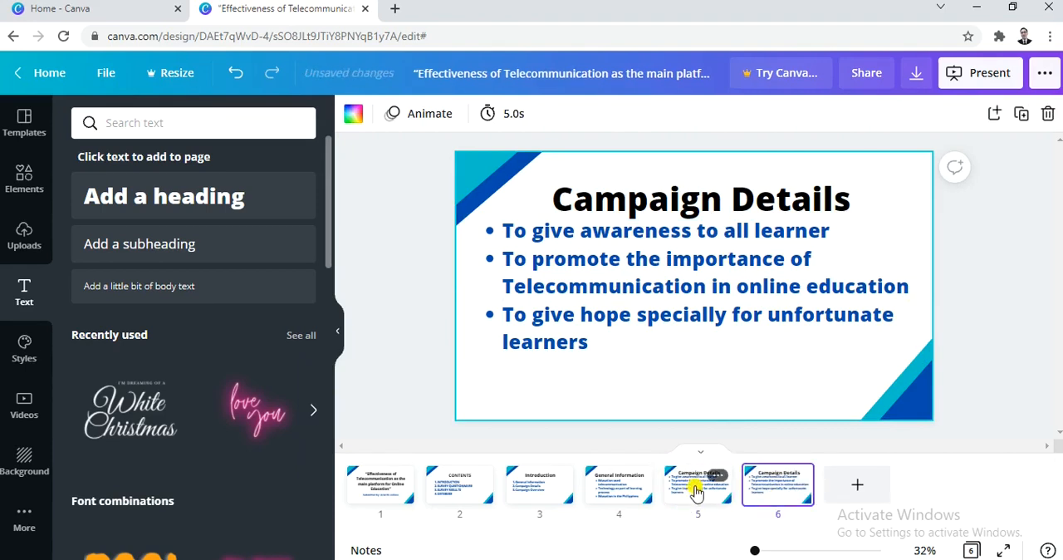
key(alt+Tab)
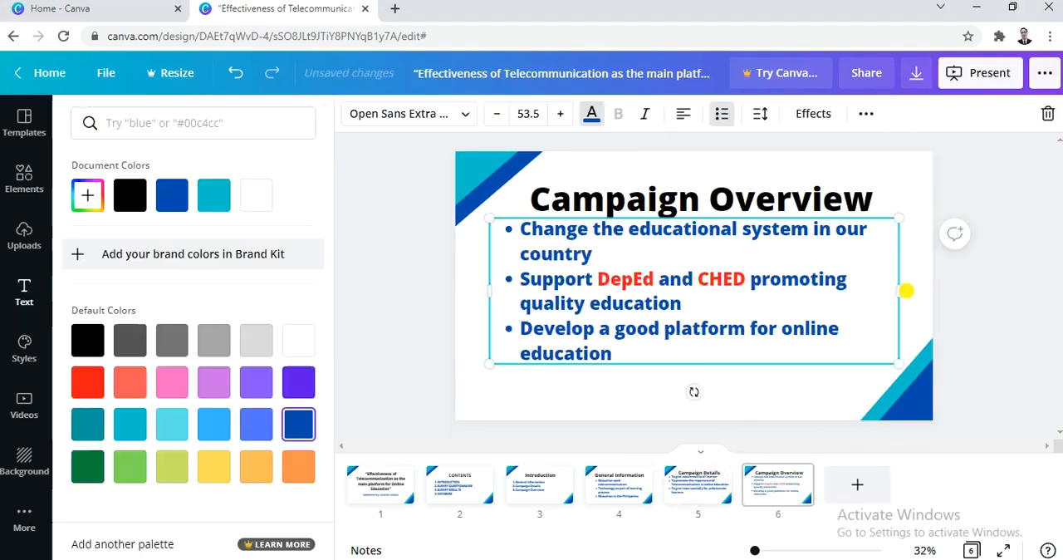
drag(904, 290, 920, 290)
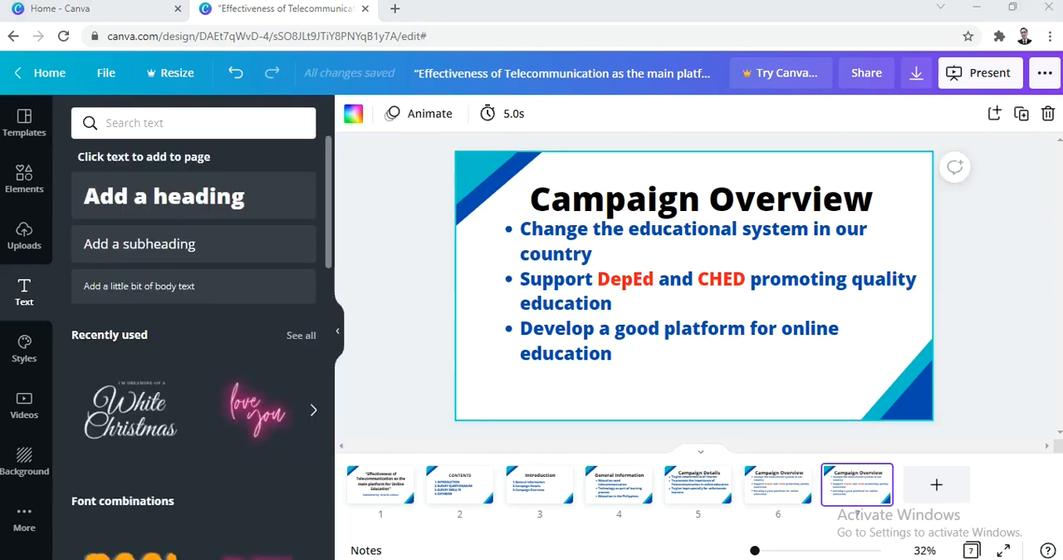
- Replace the heading on the seventh slide with the copied title “Survey Questionnaire”
click(645, 198)
click(649, 200)
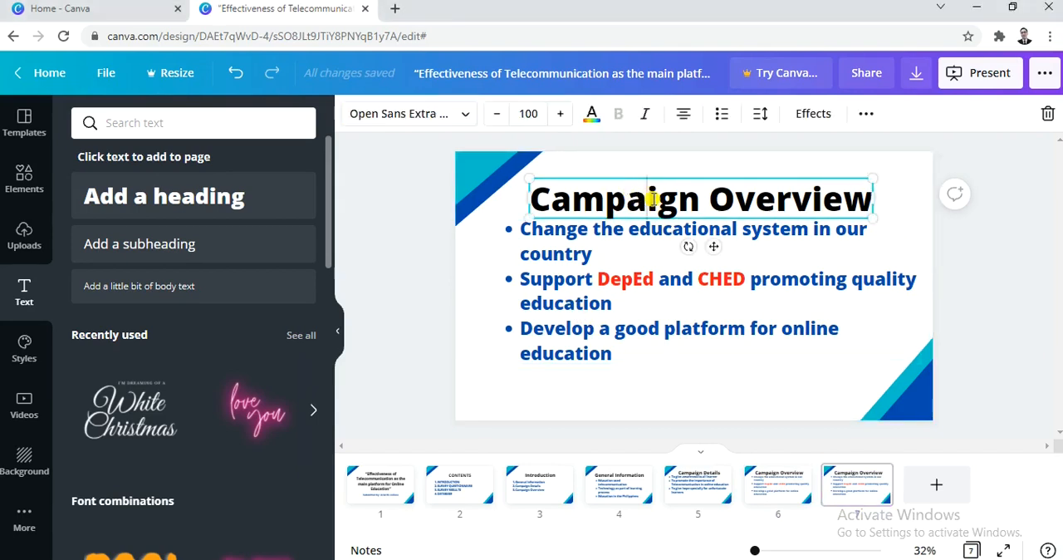
key(ctrl+a)
text(Survey Questionnaire)
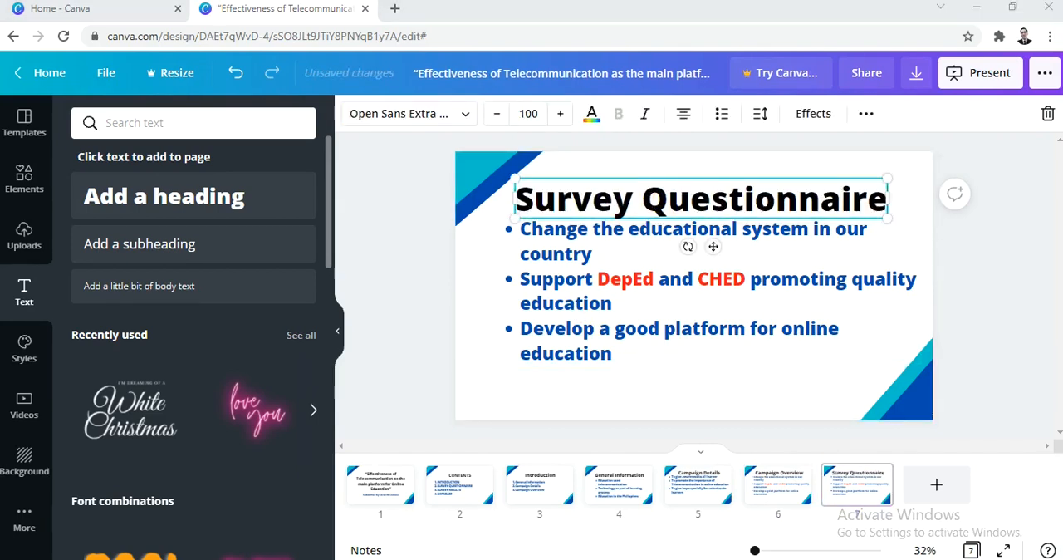
- Replace all bullets under the Survey Questionnaire heading with the two copied survey questions, starting with “Who will benefit online education using Telecommunication?”
click(598, 360)
double_click(612, 349)
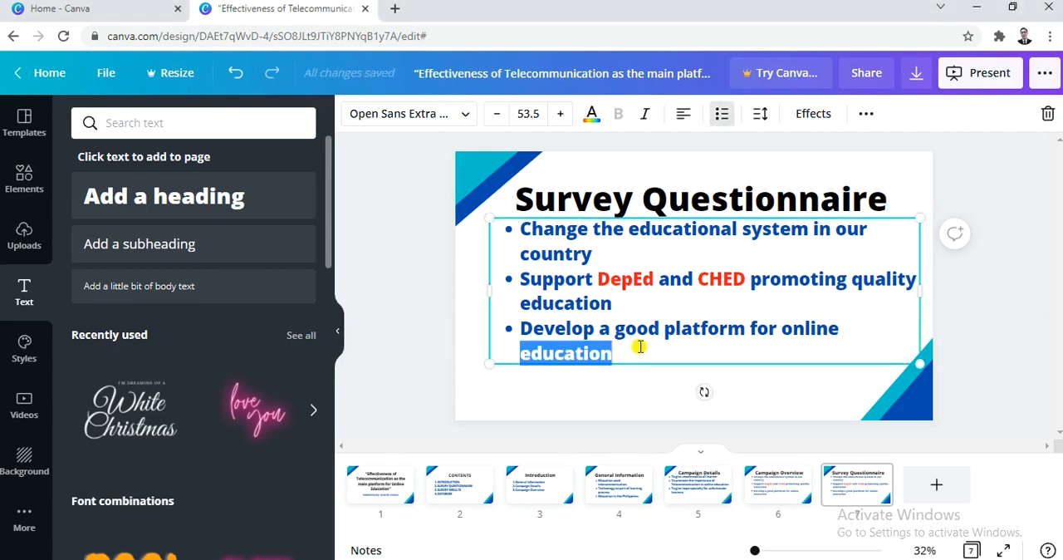
key(ctrl+a)
text(1.Who will benefit online education using Telecommunication? 2.Is using telecommunication an effective ways for online learning?)
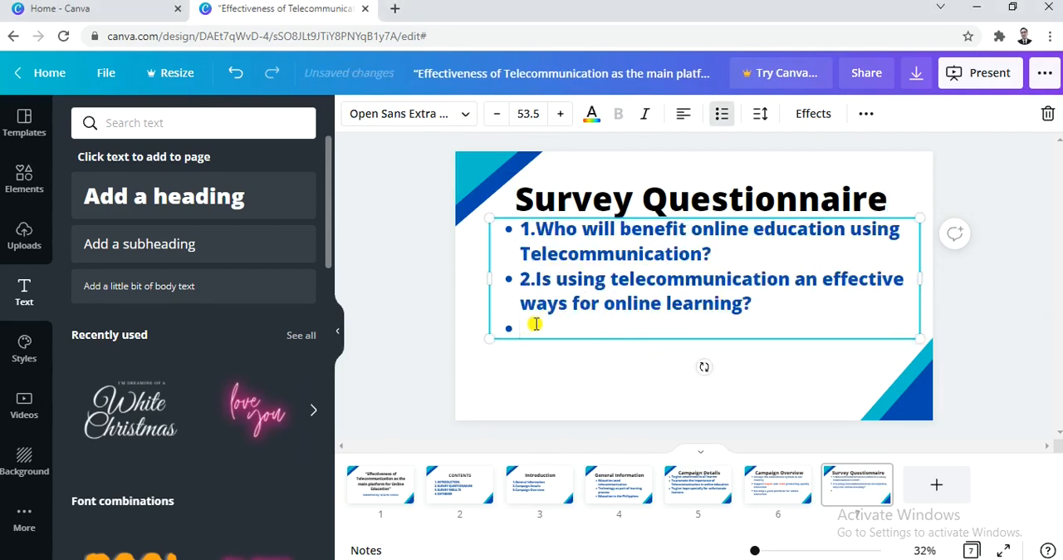
- Remove the empty bullet, turn the two survey questions into a numbered list, and shift their text box slightly down
key(BackSpace)
click(518, 280)
key(BackSpace)
click(524, 230)
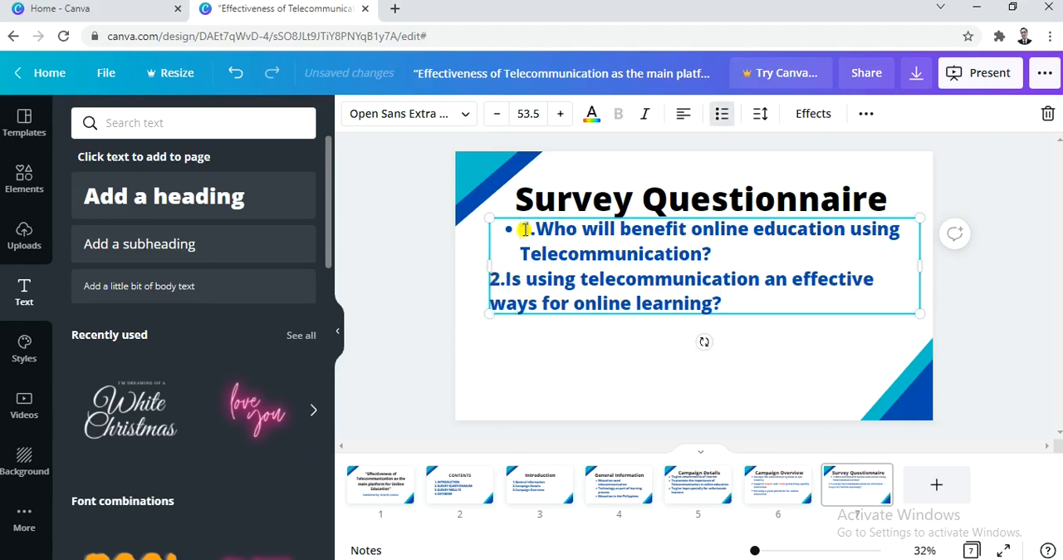
key(BackSpace)
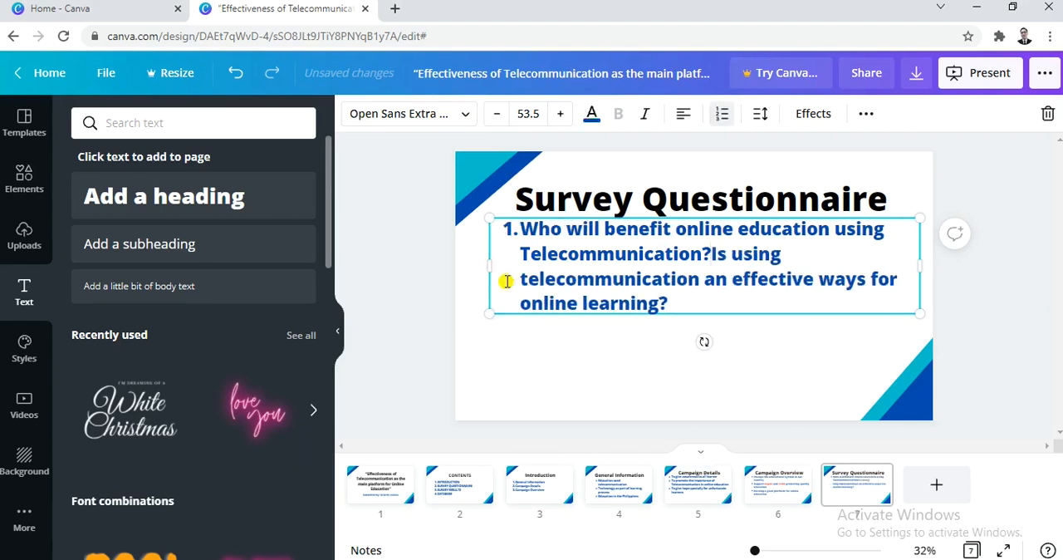
key(Return)
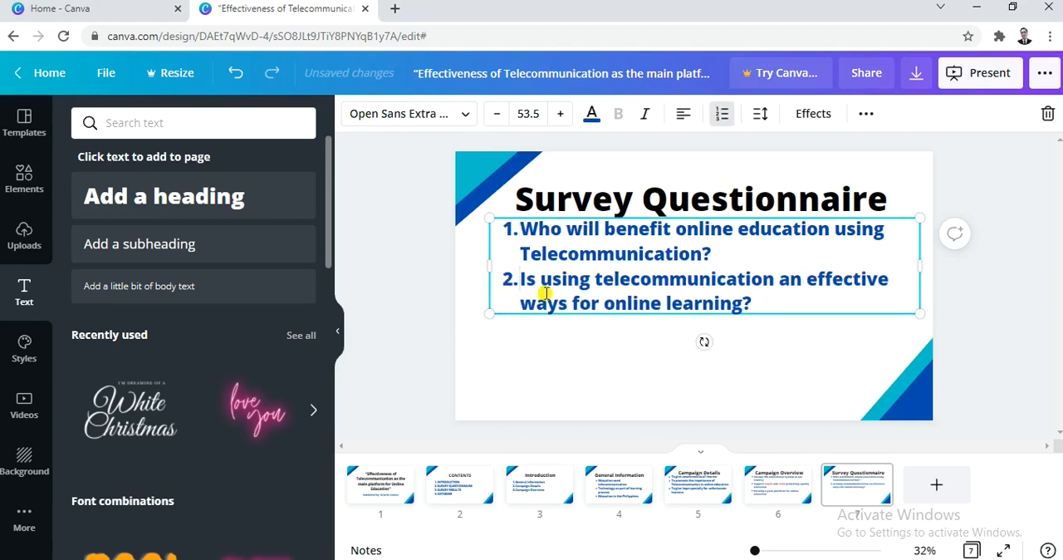
mouse_move(767, 312)
mouse_down()
mouse_move(763, 326)
mouse_move(764, 317)
mouse_up()
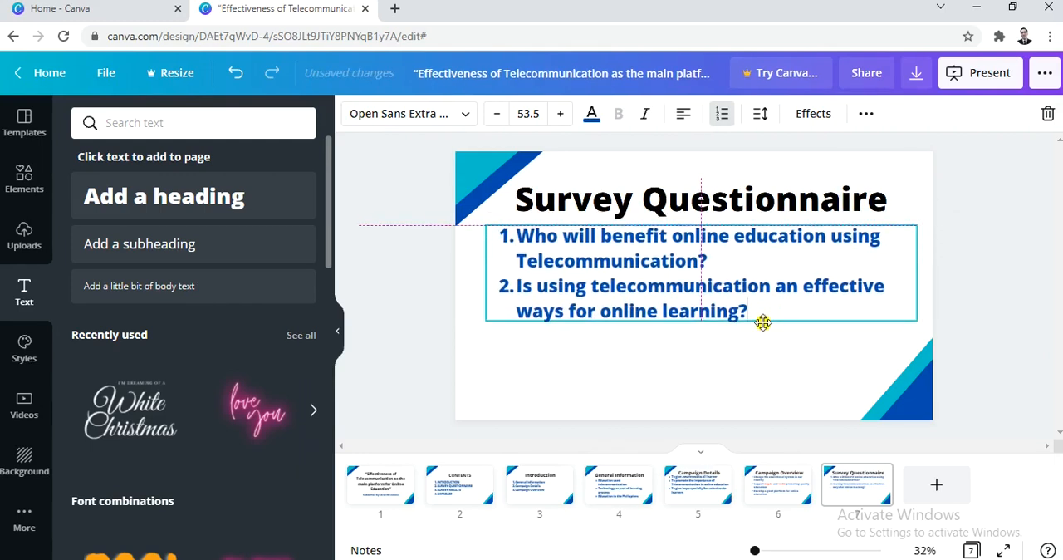
- Turn a duplicate of the Survey Questionnaire slide into a “Survey Results” slide with the pie chart, slightly enlarged below the heading
click(849, 483)
key(ctrl+d)
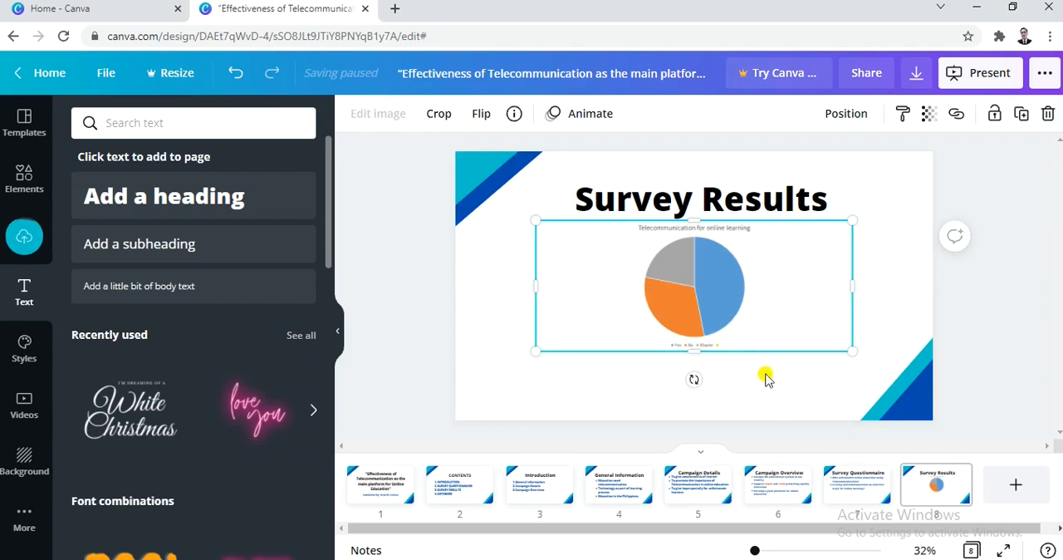
click(782, 394)
drag(717, 292, 716, 298)
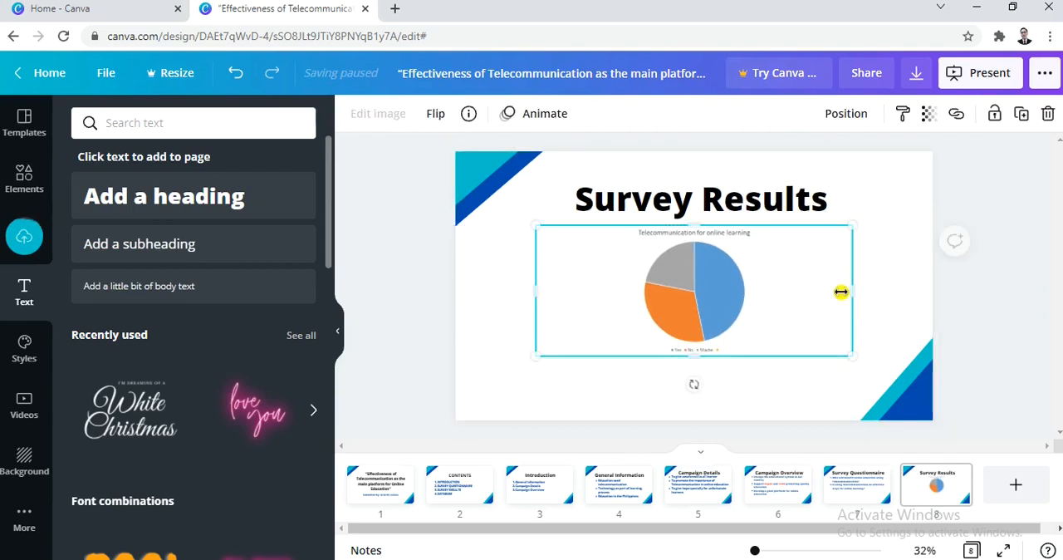
drag(852, 289, 859, 292)
- Duplicate the Survey Results slide and delete the pie chart from the copy
drag(878, 531, 917, 528)
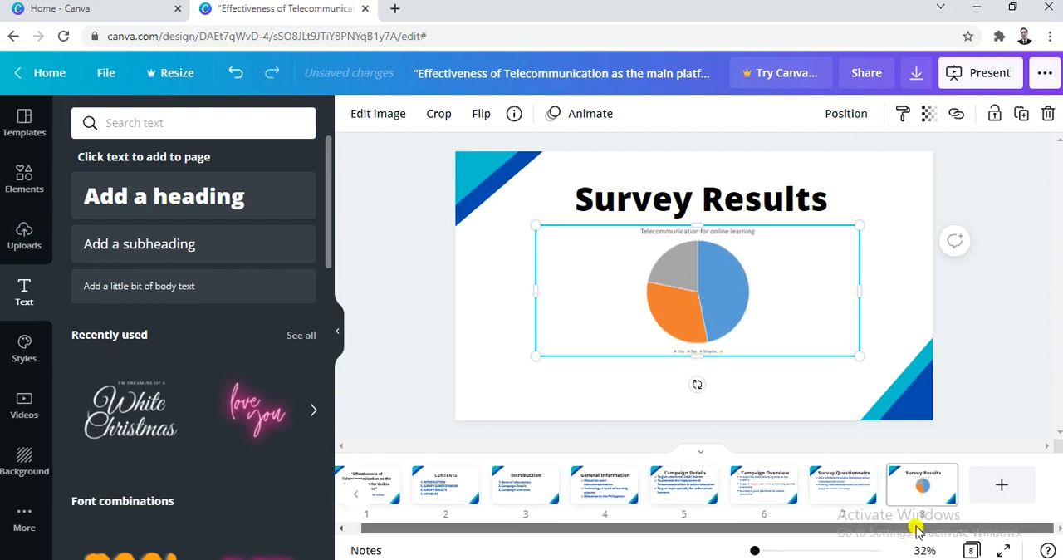
click(917, 486)
key(ctrl+d)
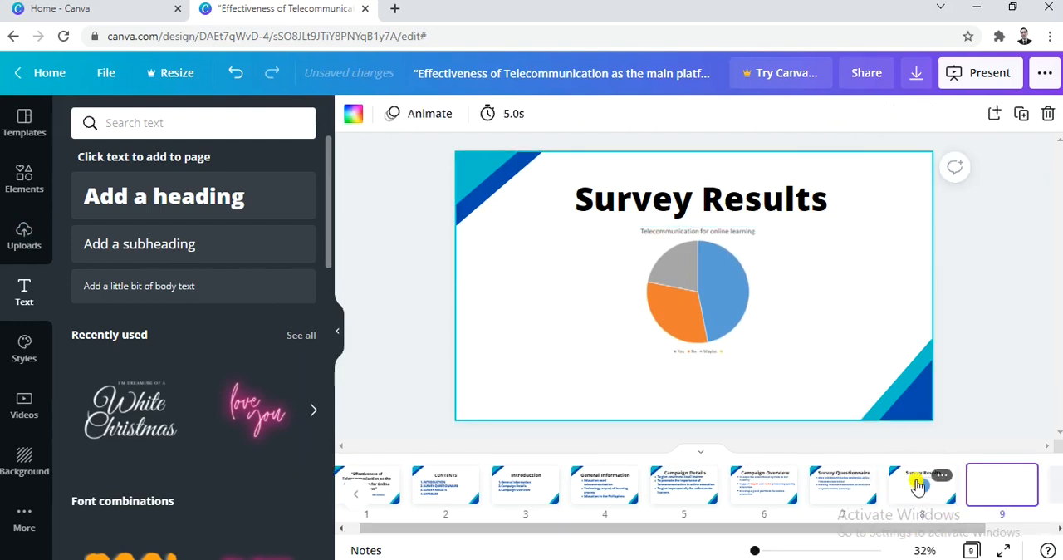
click(697, 291)
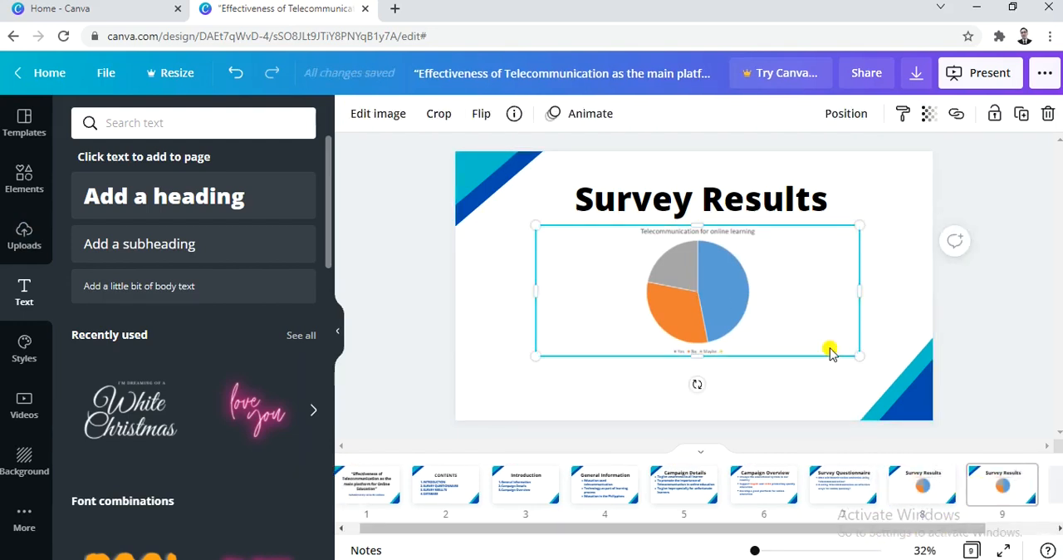
key(Delete)
- Paste the copied bar chart on the ninth slide, then enlarge and position it just below the Survey Results heading
key(alt+Tab)
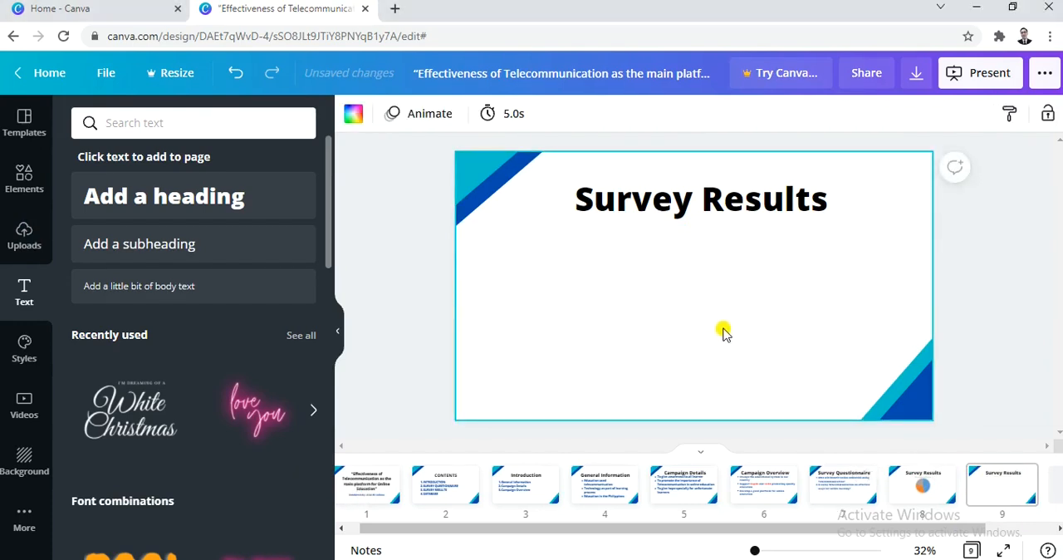
key(ctrl+v)
drag(721, 324, 712, 343)
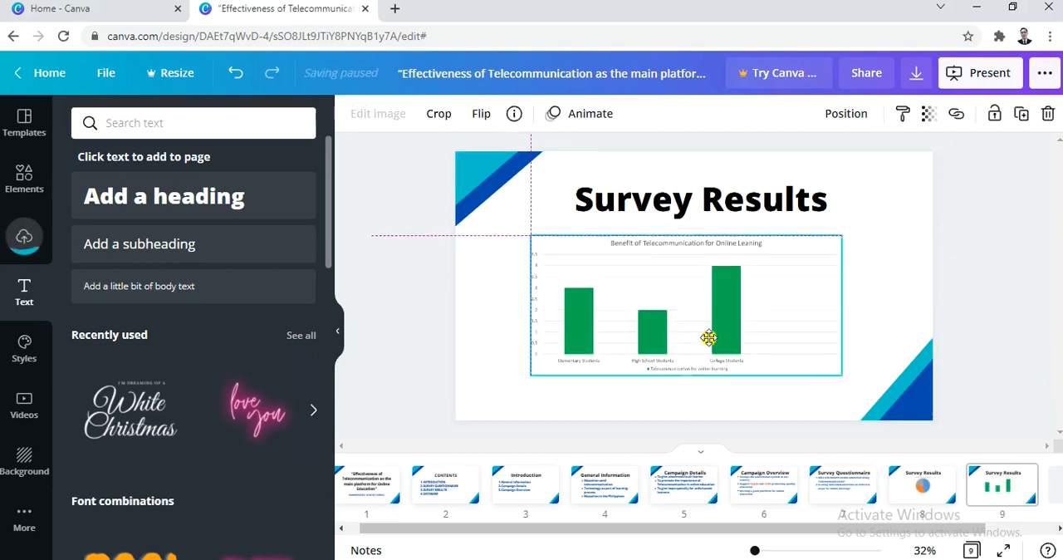
drag(842, 376, 873, 385)
drag(766, 360, 763, 347)
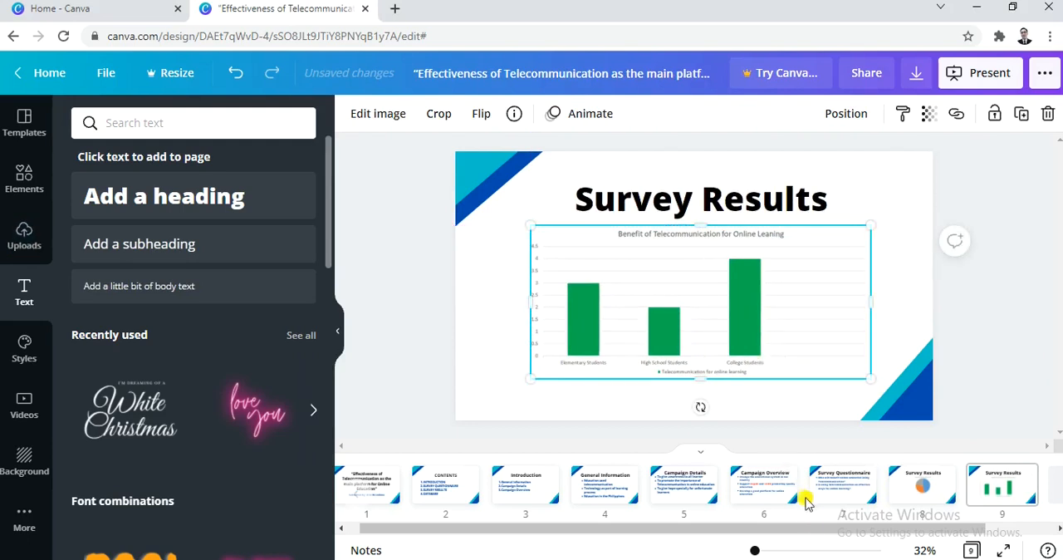
- Duplicate the bar chart slide and replace the heading on the copy with “DATABASE”
drag(814, 527, 942, 528)
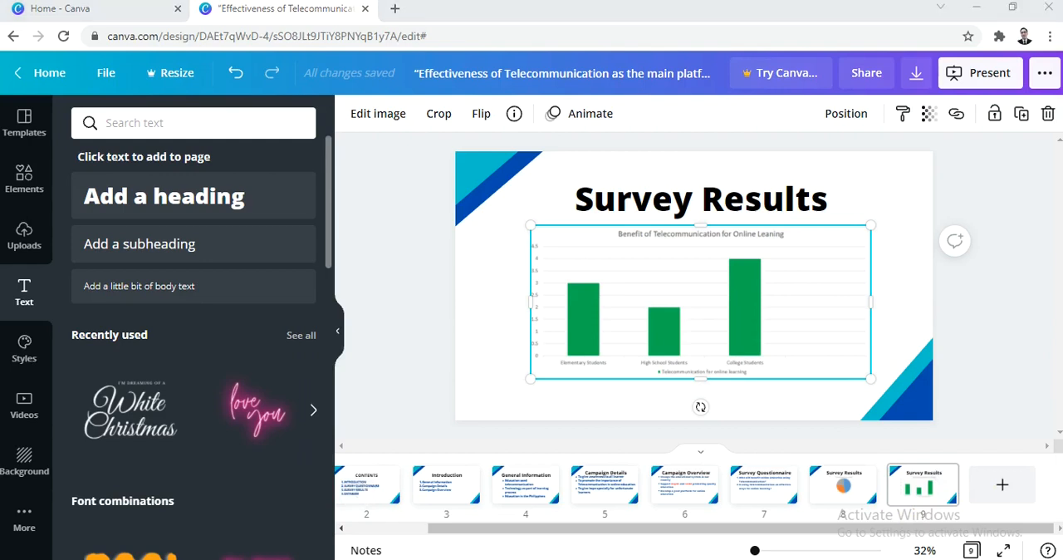
click(912, 480)
key(ctrl+d)
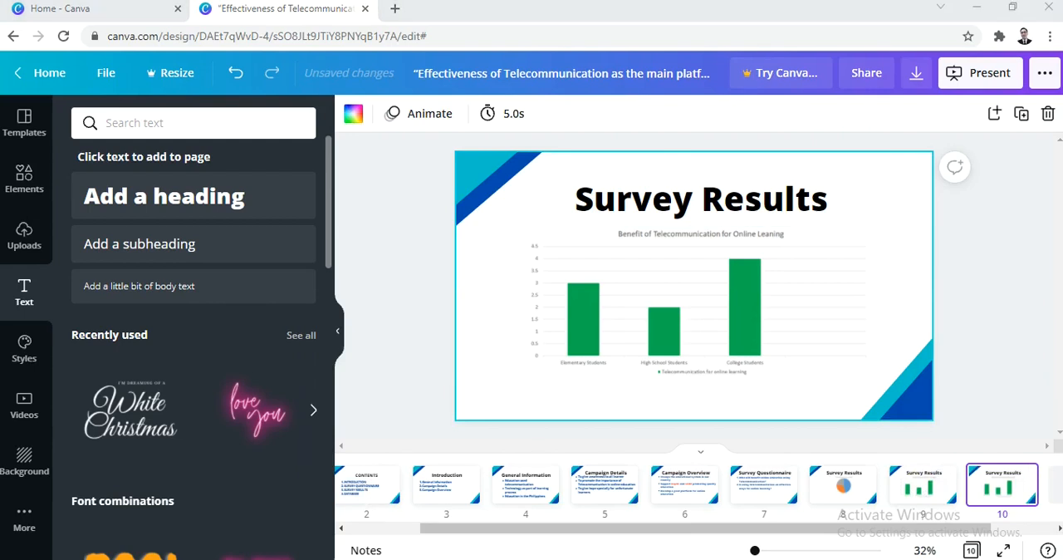
click(663, 198)
click(663, 196)
text(DATABASE)
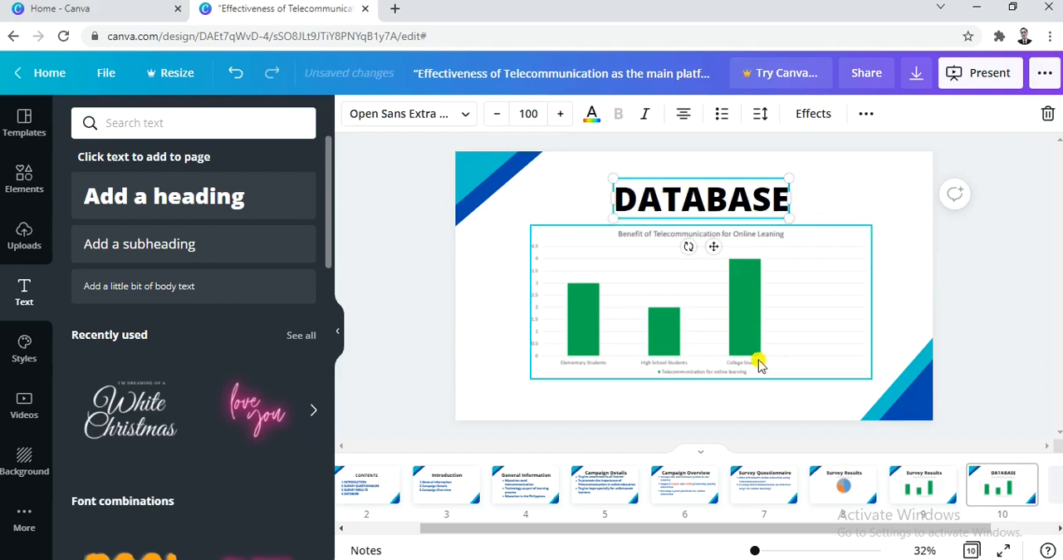
- Delete the bar chart from the DATABASE slide and paste the copied text beginning “Showed how to organize survey results” in its place
click(679, 291)
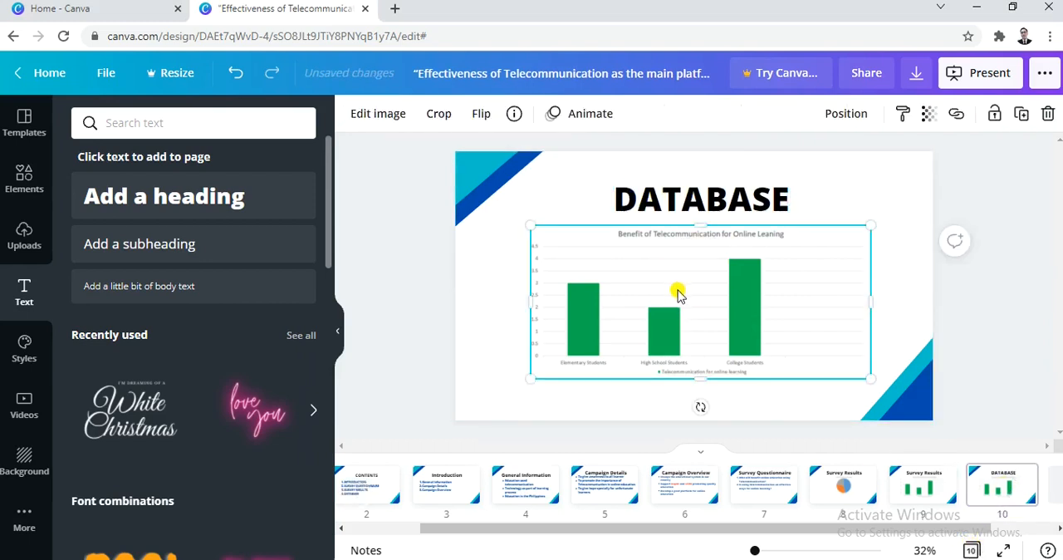
key(Delete)
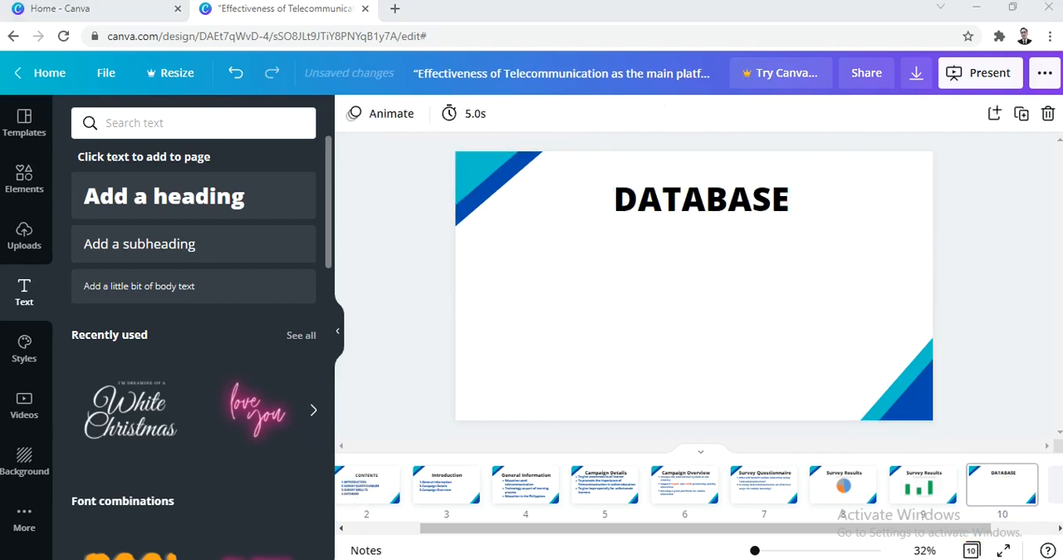
text(Showed how to organize survey results Give more clear picture on what the survey all about Easy and accessible way of getting info)
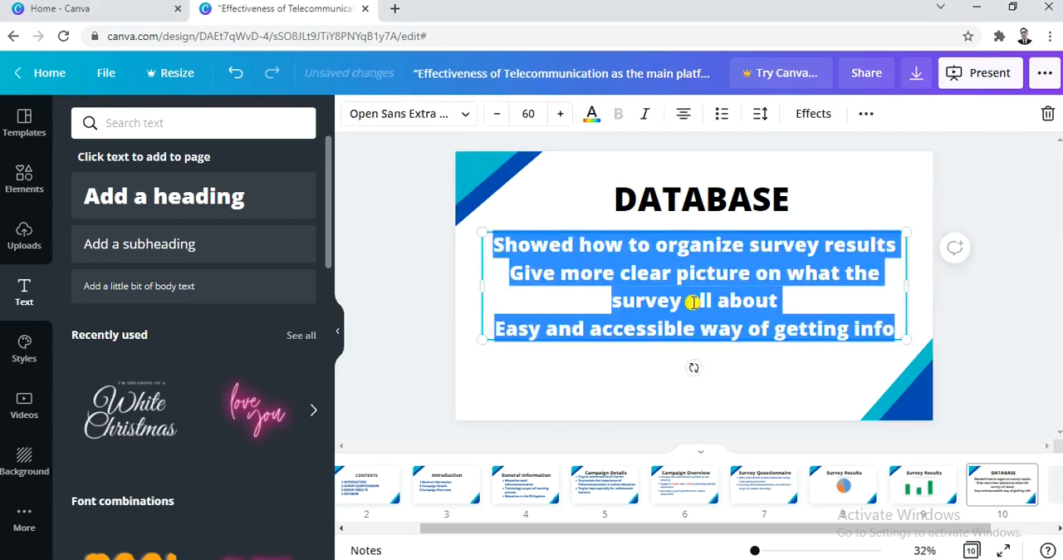
- Left-align the text under the DATABASE heading as a bulleted list and select that slide
click(720, 307)
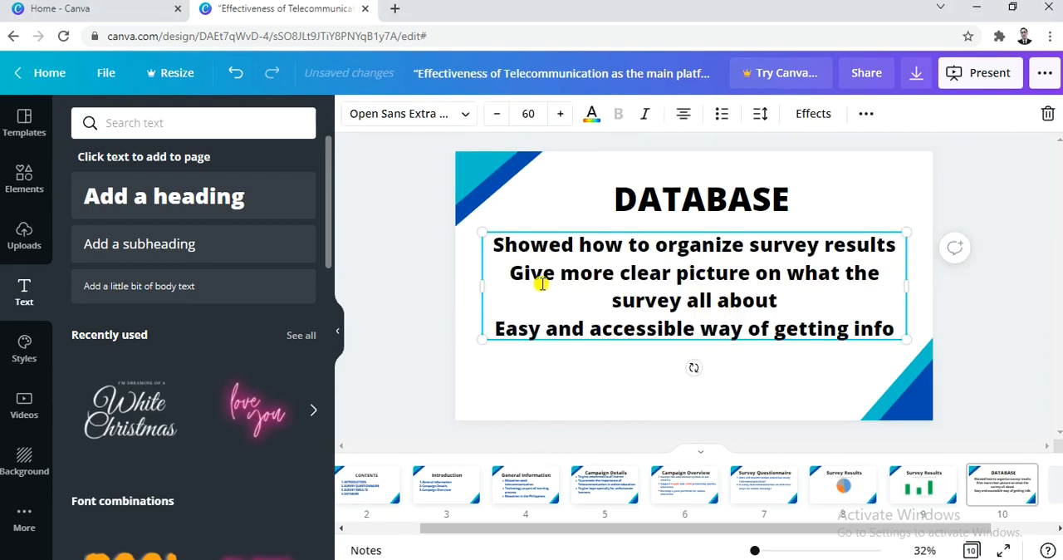
key(ctrl+a)
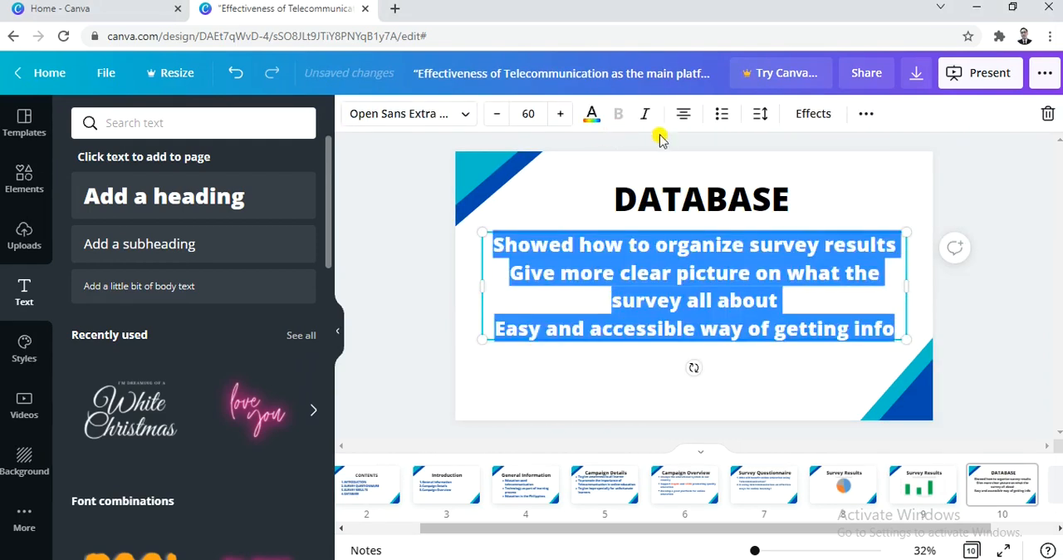
click(681, 117)
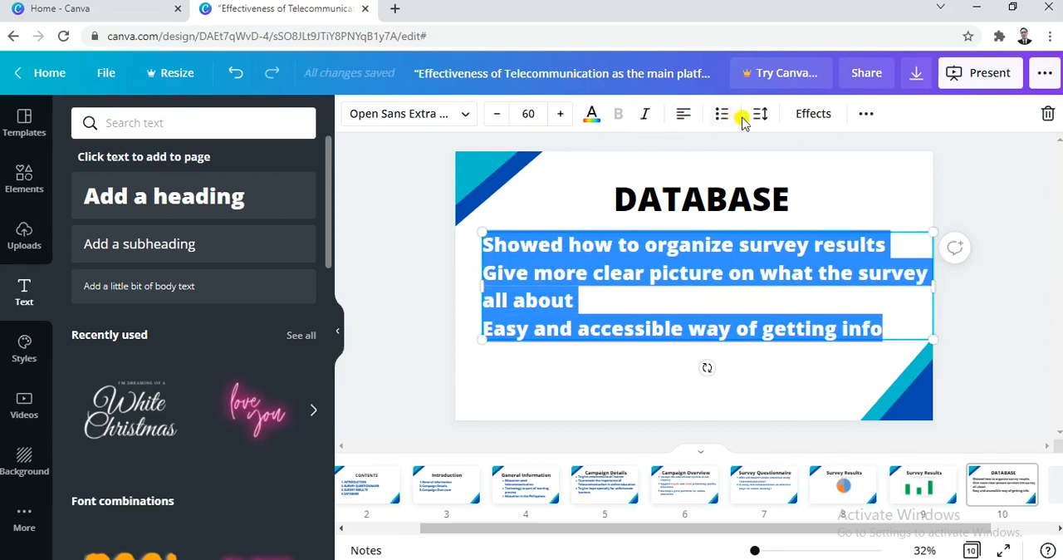
click(721, 115)
click(656, 379)
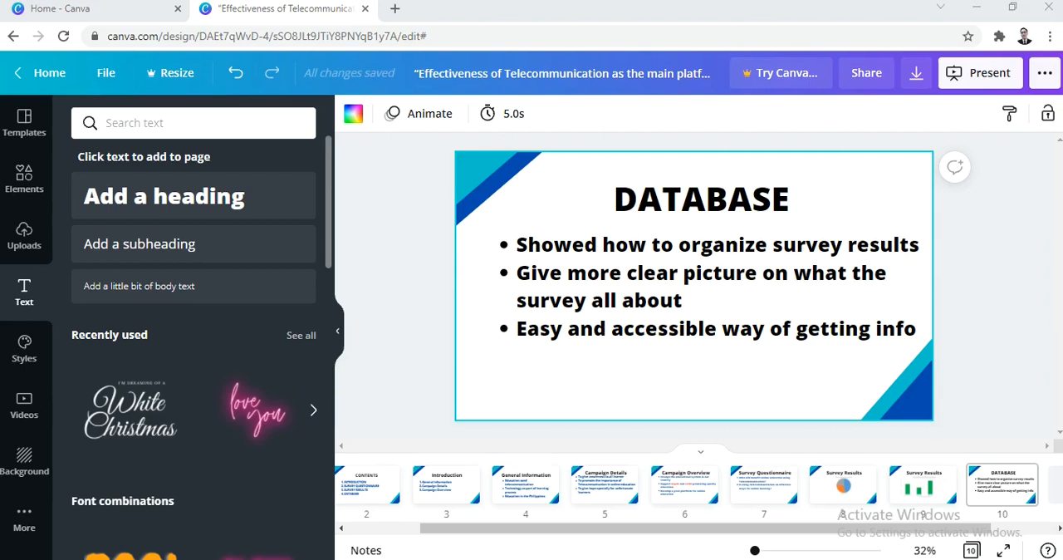
click(980, 492)
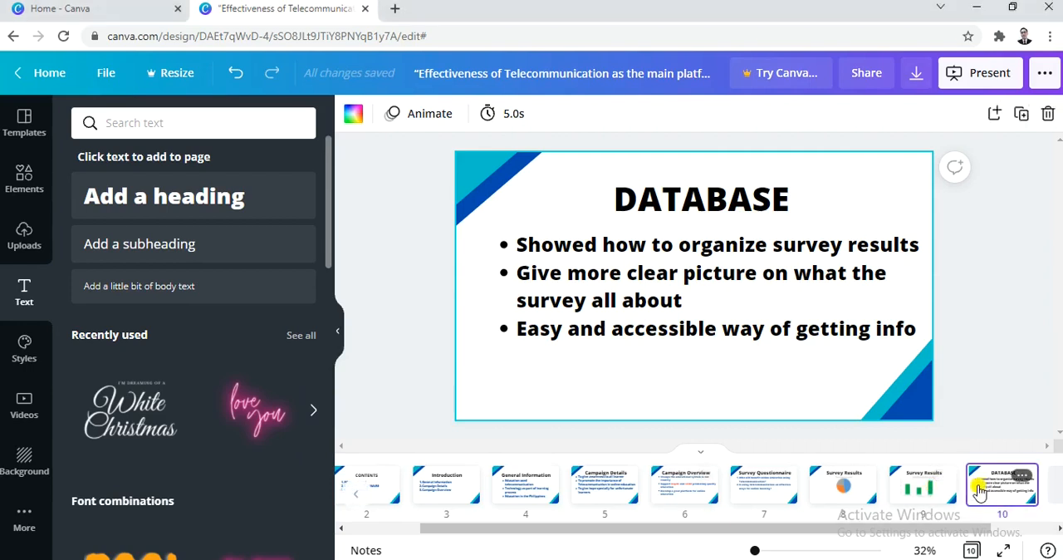
- Paste a copy of the bar chart slide after the DATABASE slide and replace its heading with “Sample Database”
click(979, 493)
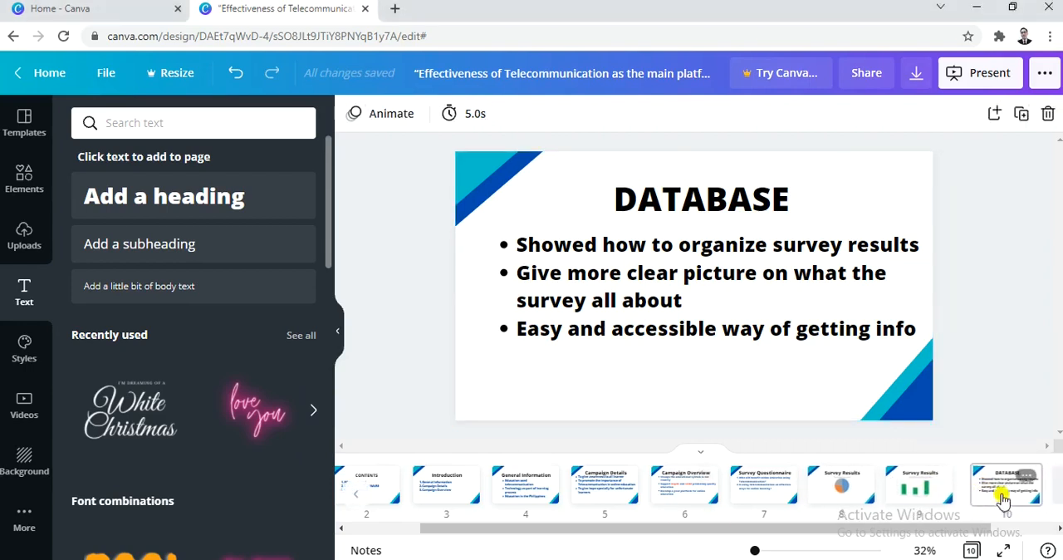
click(930, 492)
key(ctrl+c)
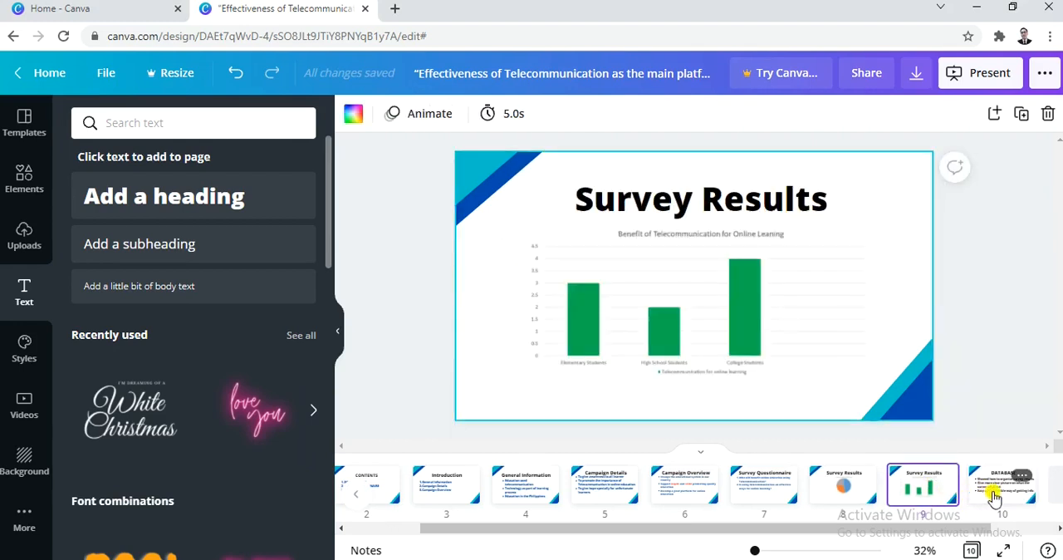
click(993, 497)
key(ctrl+v)
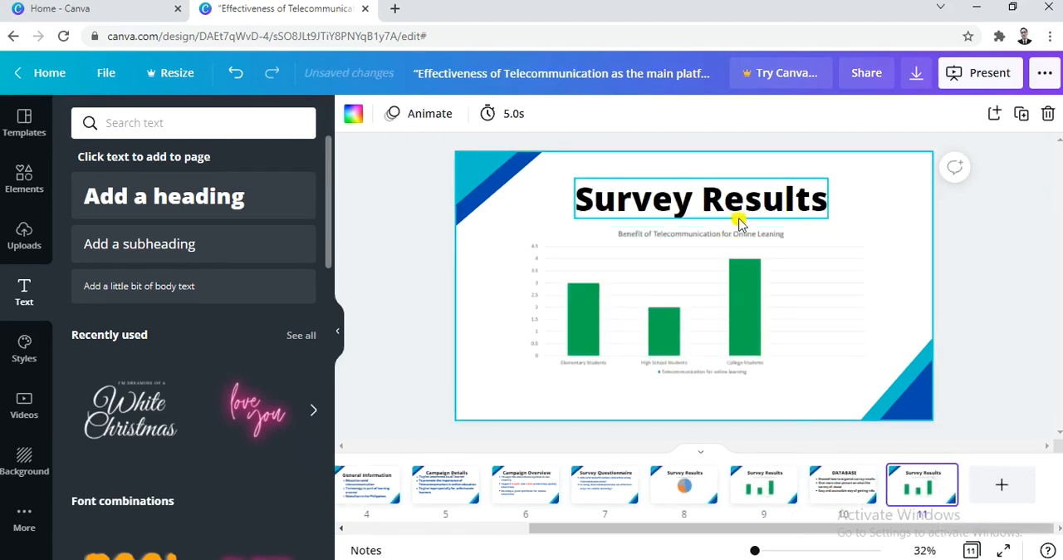
click(740, 220)
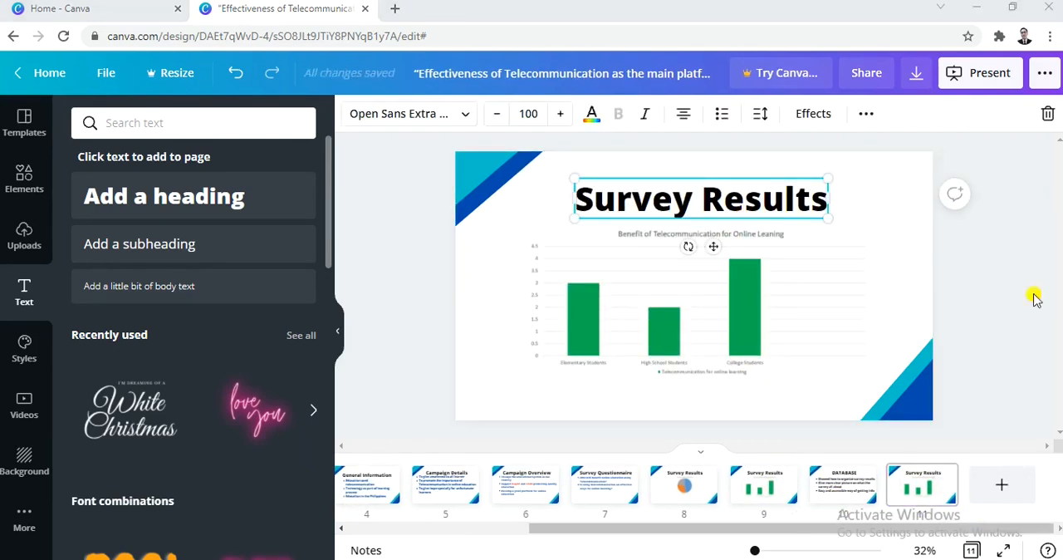
click(729, 202)
key(ctrl+a)
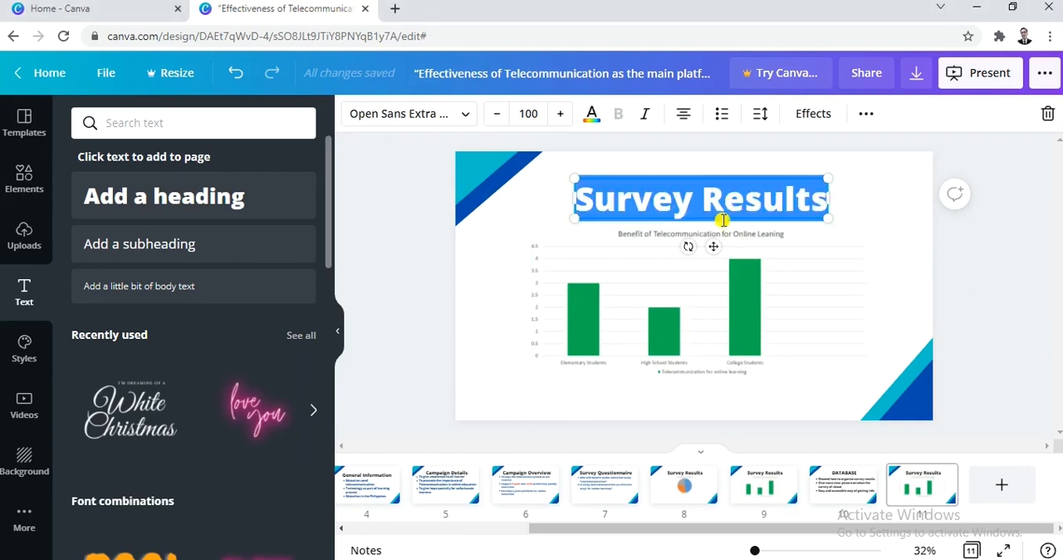
key(ctrl+v)
- Replace the bar chart on the Sample Database slide with the copied table image, then enlarge and position it just below the heading
click(736, 297)
key(Delete)
key(alt+Tab)
click(759, 283)
key(ctrl+v)
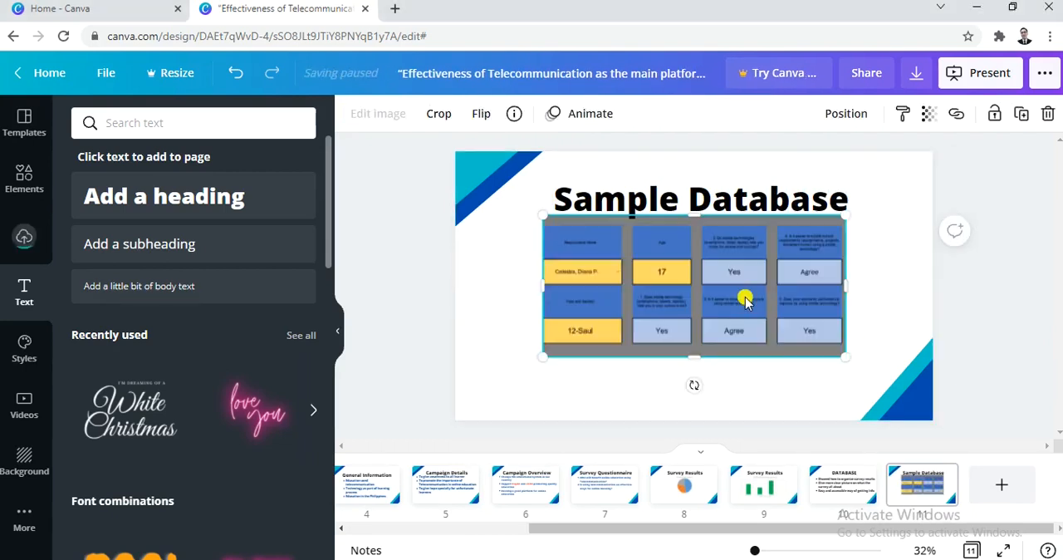
drag(745, 301, 725, 320)
drag(825, 378, 864, 393)
drag(795, 340, 799, 327)
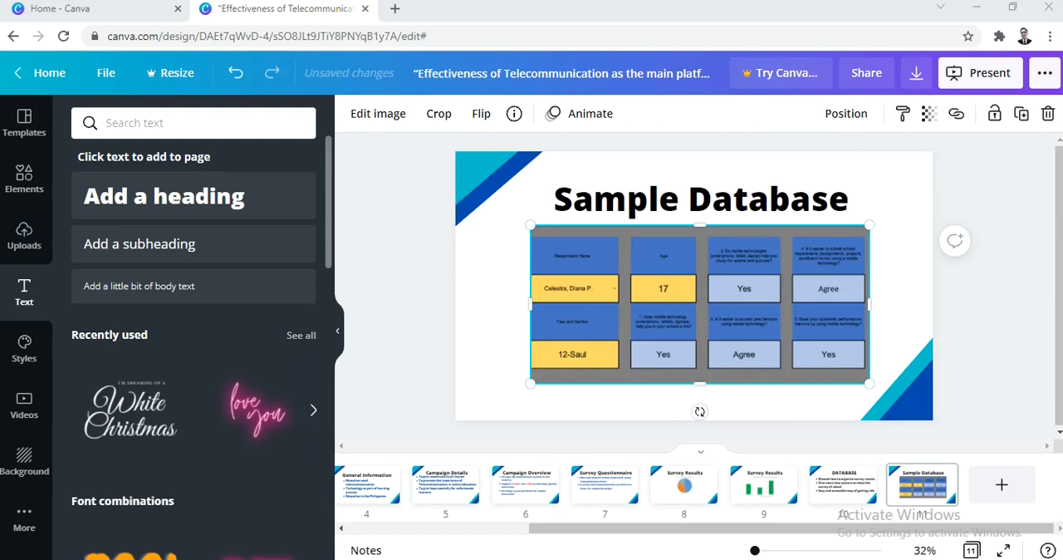
- Duplicate the Summary slide to make a thirteenth slide at the end of the presentation
click(834, 490)
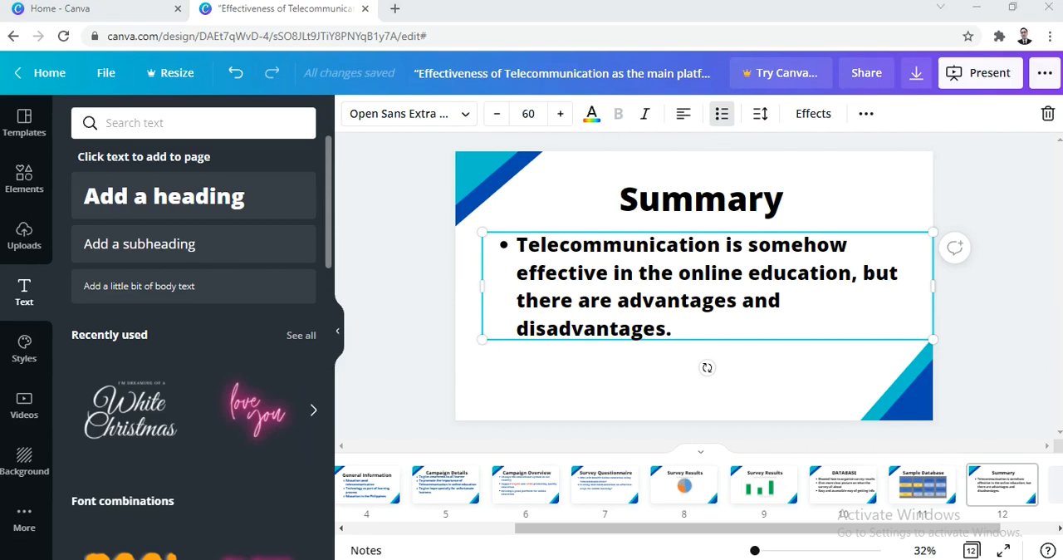
click(999, 490)
key(ctrl+c)
key(ctrl+v)
- Delete the bulleted text from the thirteenth slide and replace the heading with the copied text “Thank you for listening!!! Any question?”
click(759, 296)
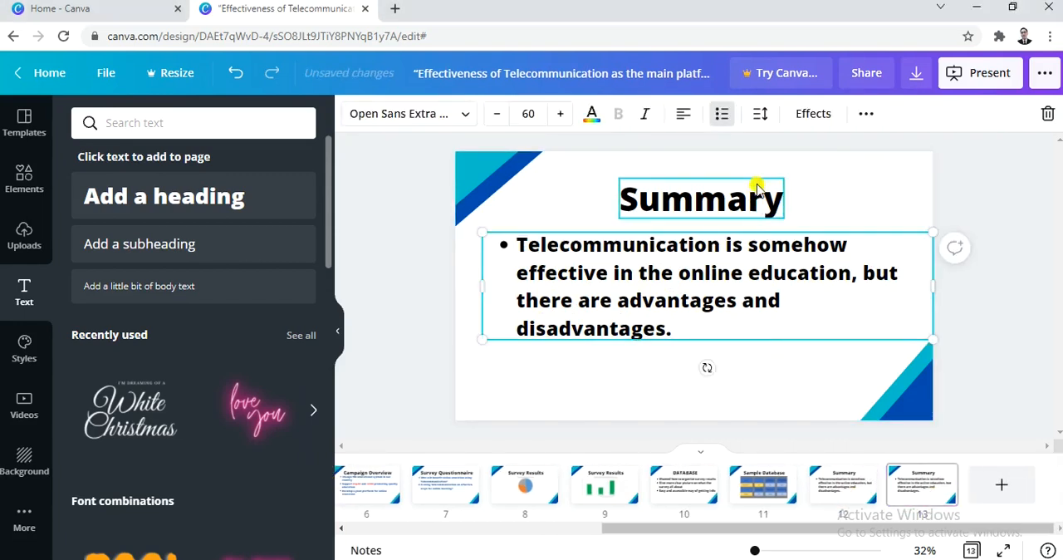
key(Delete)
double_click(716, 223)
key(ctrl+v)
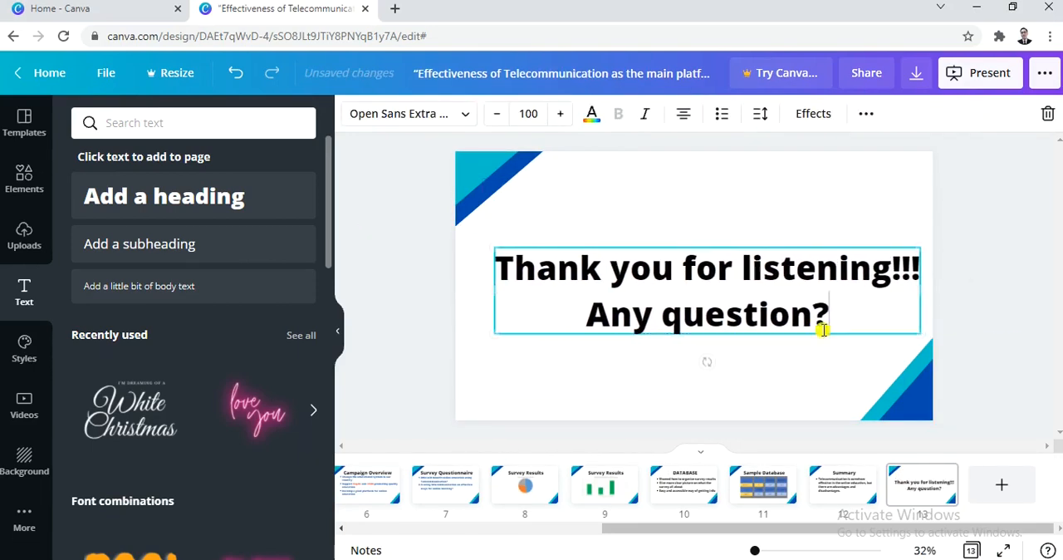
- Color the line “Any question?” on the closing slide red
drag(819, 310, 596, 316)
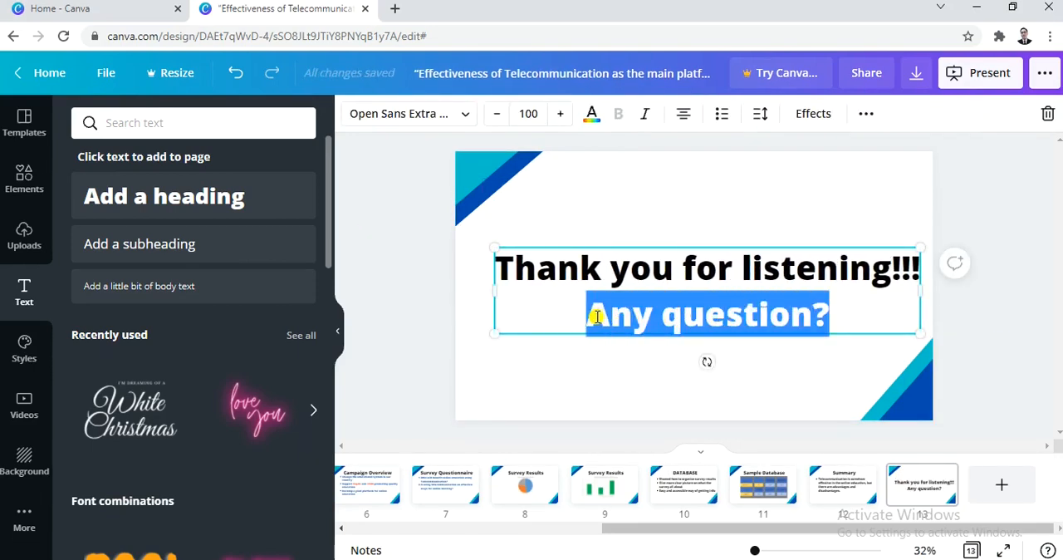
click(591, 114)
click(258, 197)
click(562, 360)
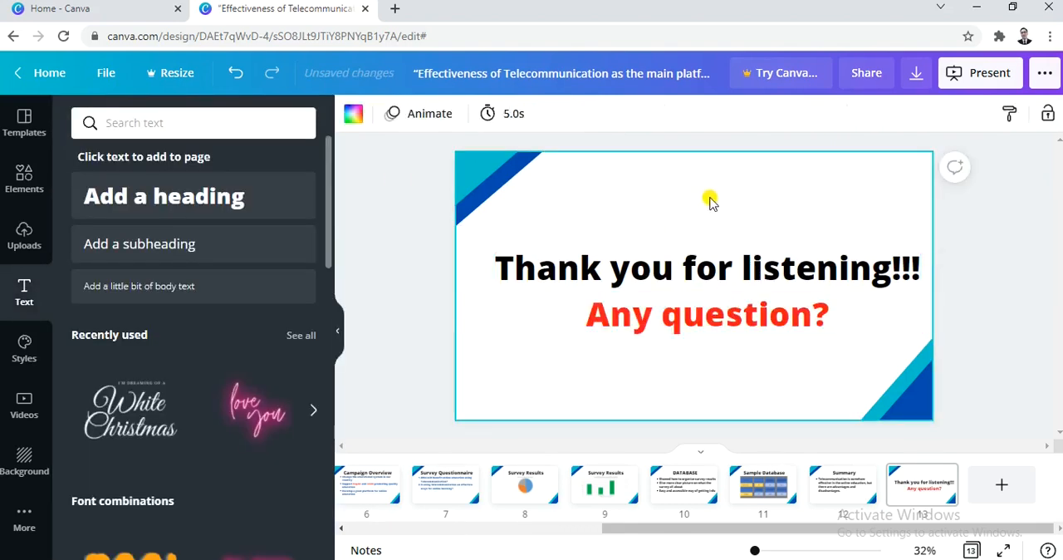
- Review the slides one by one from the title slide through the Survey Results bar chart slide
drag(890, 528, 598, 543)
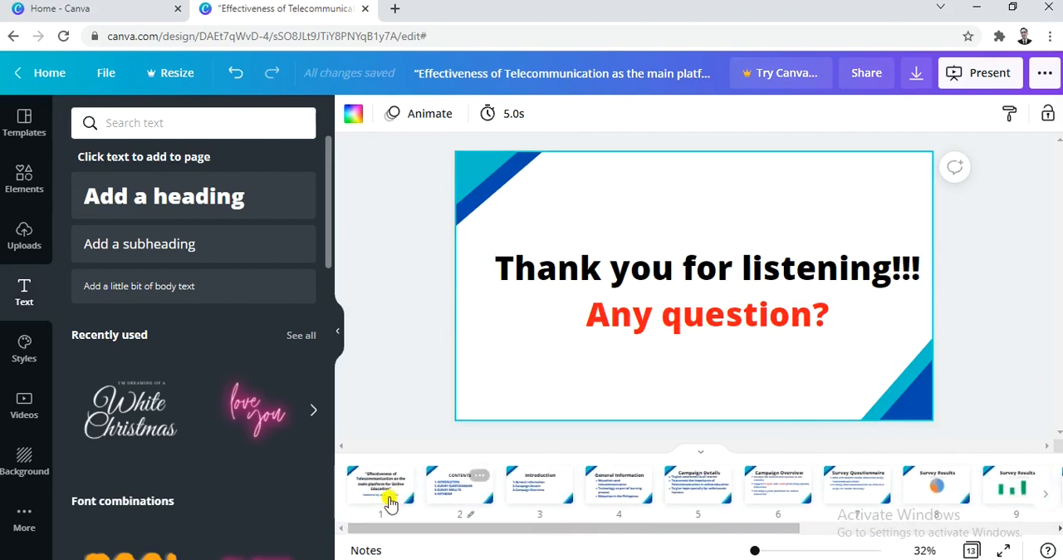
click(369, 492)
click(445, 490)
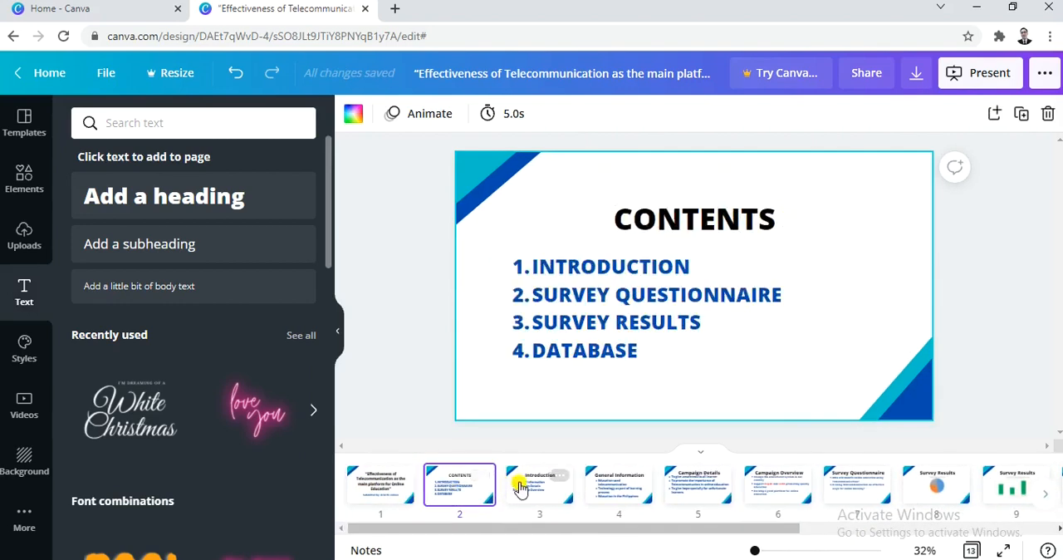
click(539, 487)
click(638, 477)
click(702, 486)
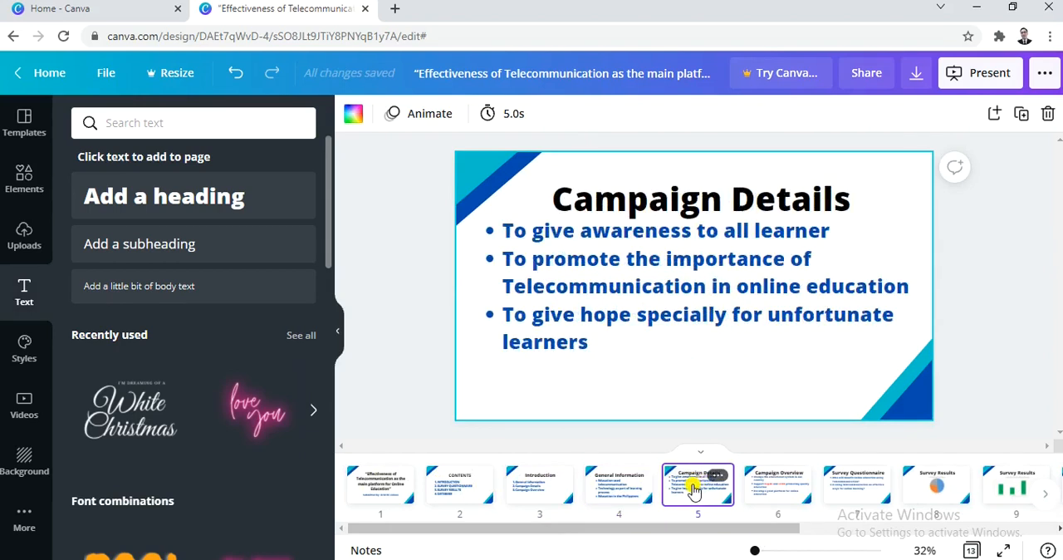
click(777, 490)
click(797, 475)
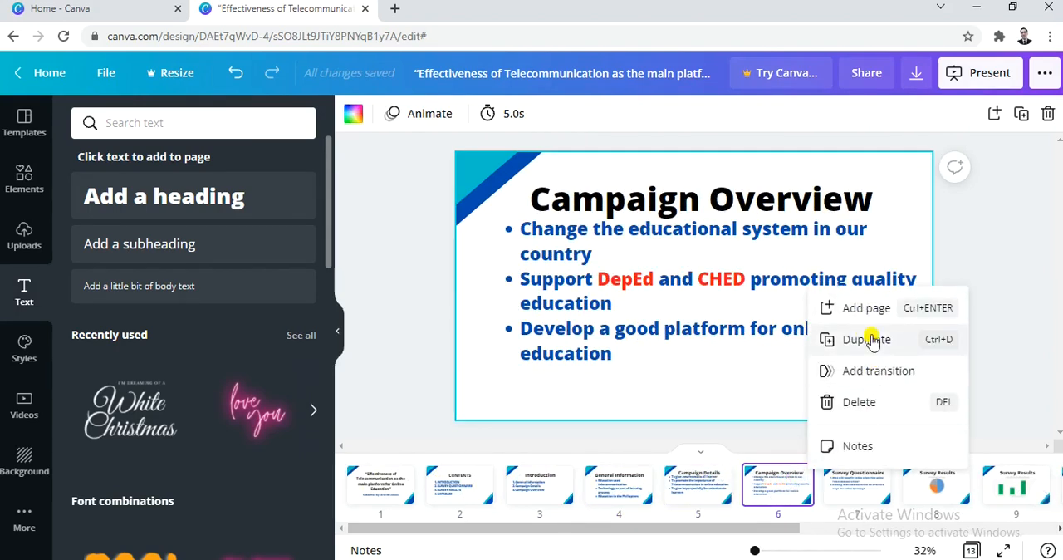
click(856, 496)
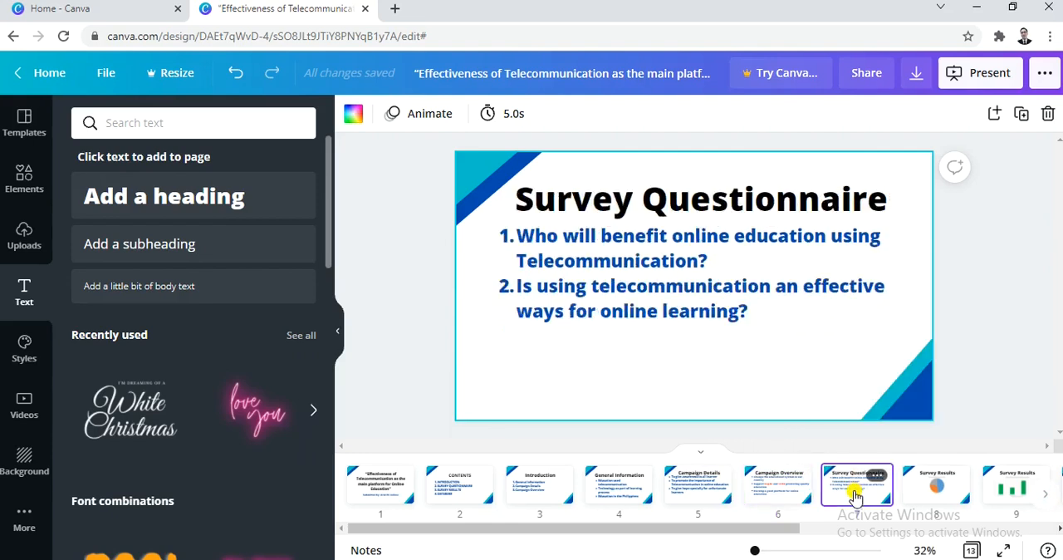
click(918, 490)
click(996, 490)
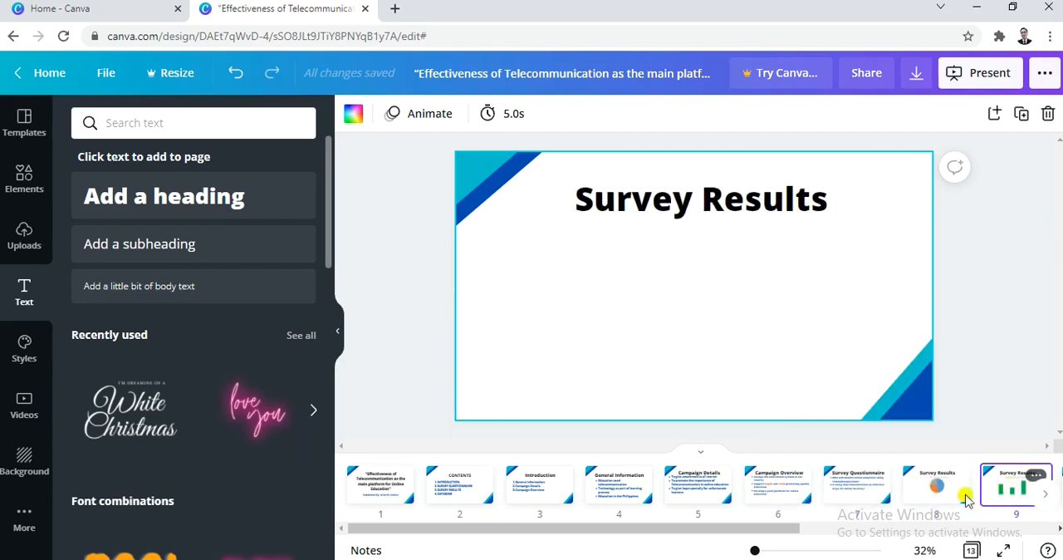
drag(750, 529, 515, 538)
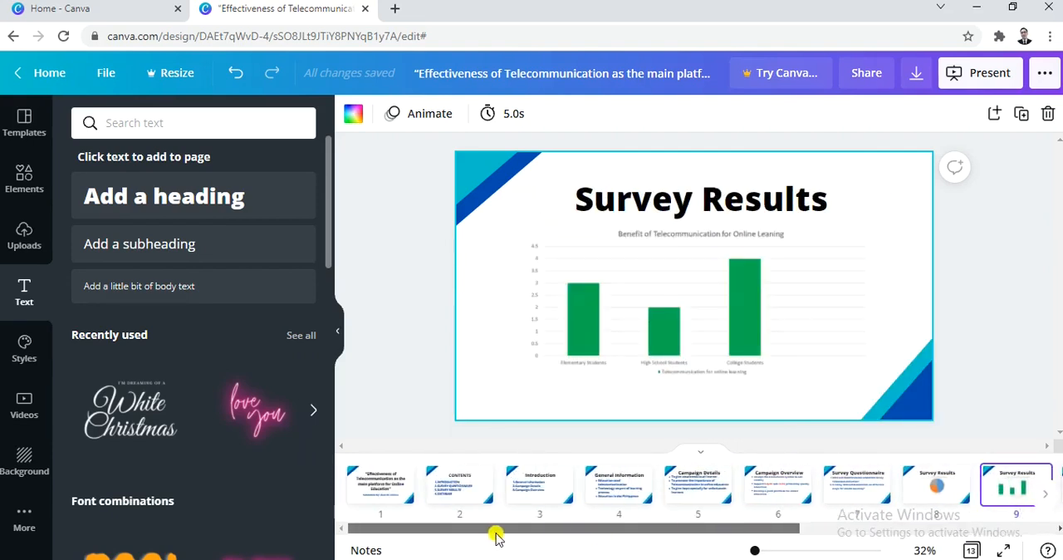
- View the transition styles available for the title slide
click(405, 476)
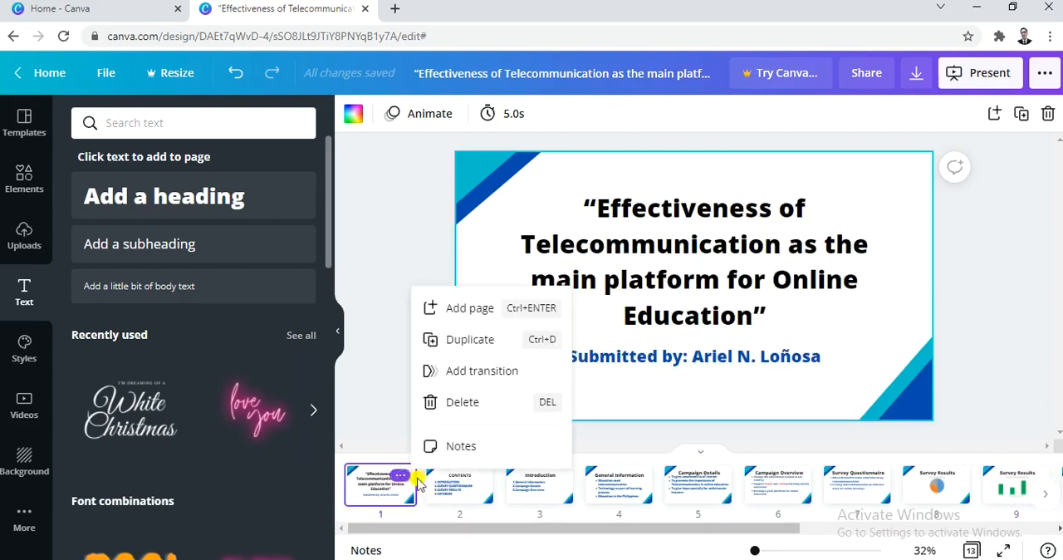
click(485, 374)
click(191, 193)
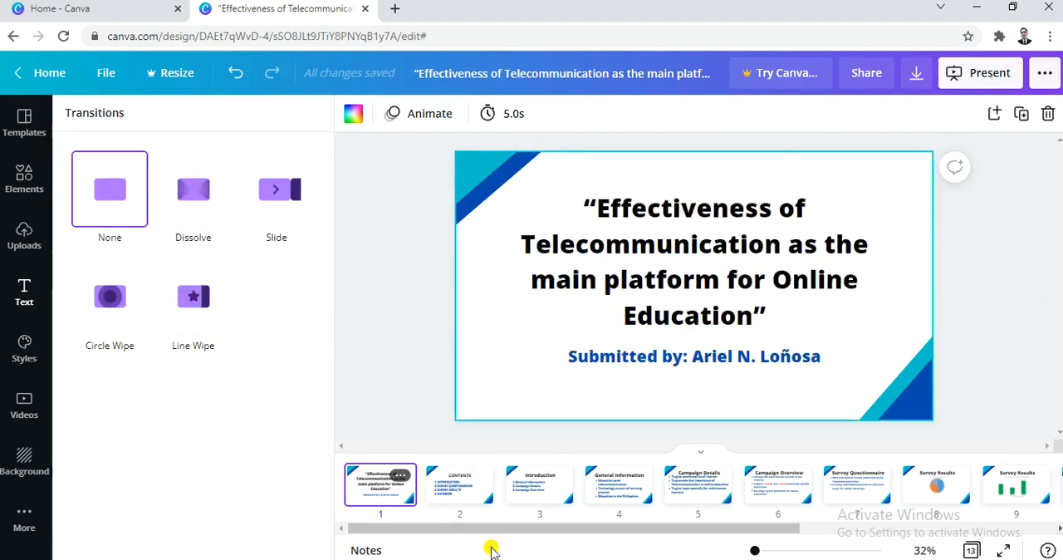
click(413, 314)
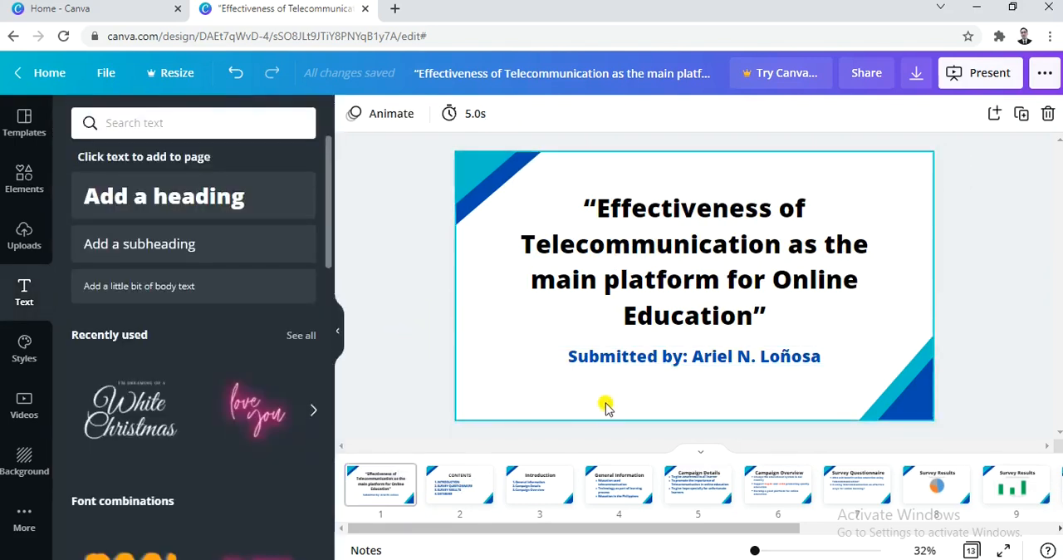
- View the publishing options for the presentation, including Download
drag(629, 532, 579, 538)
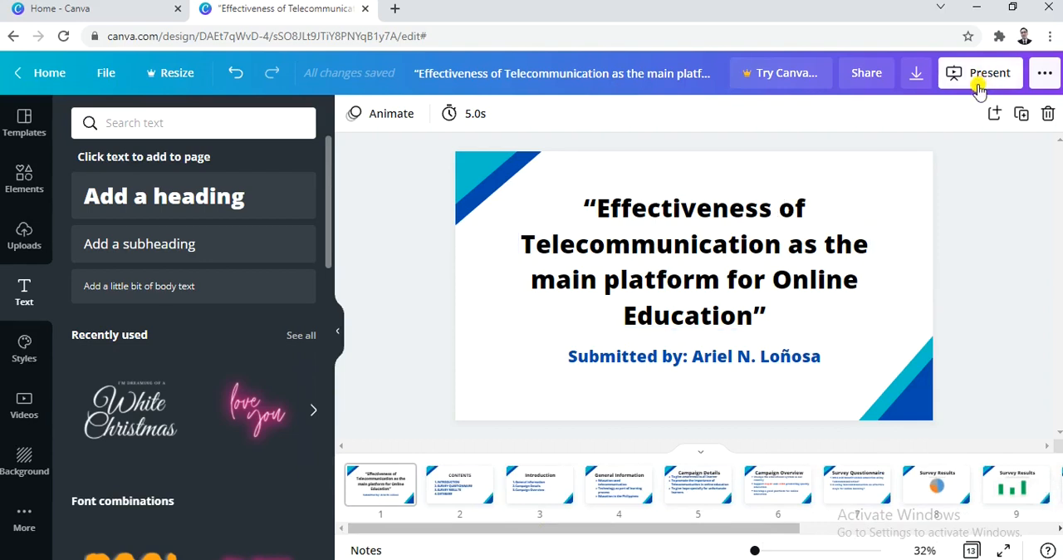
click(1040, 75)
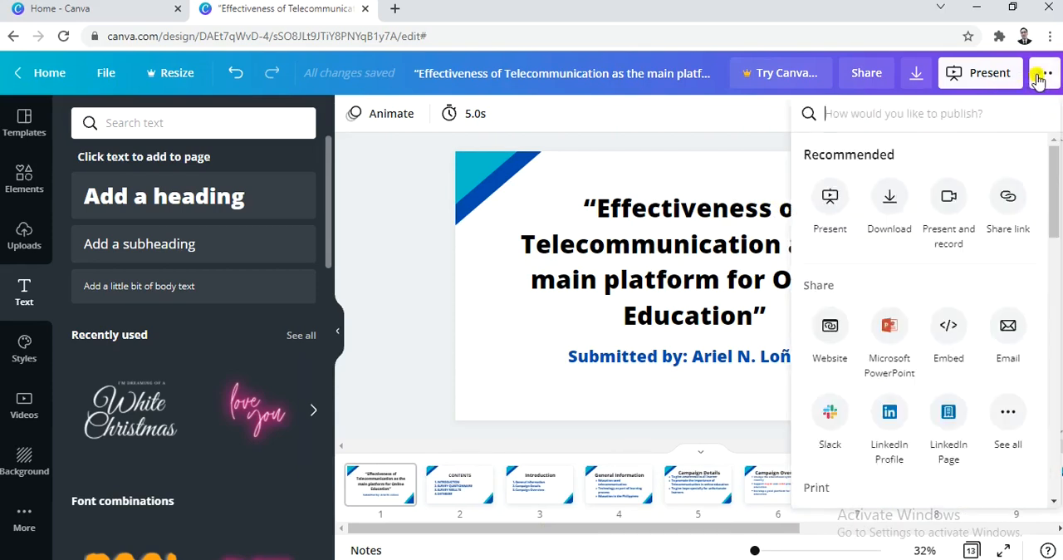
click(887, 202)
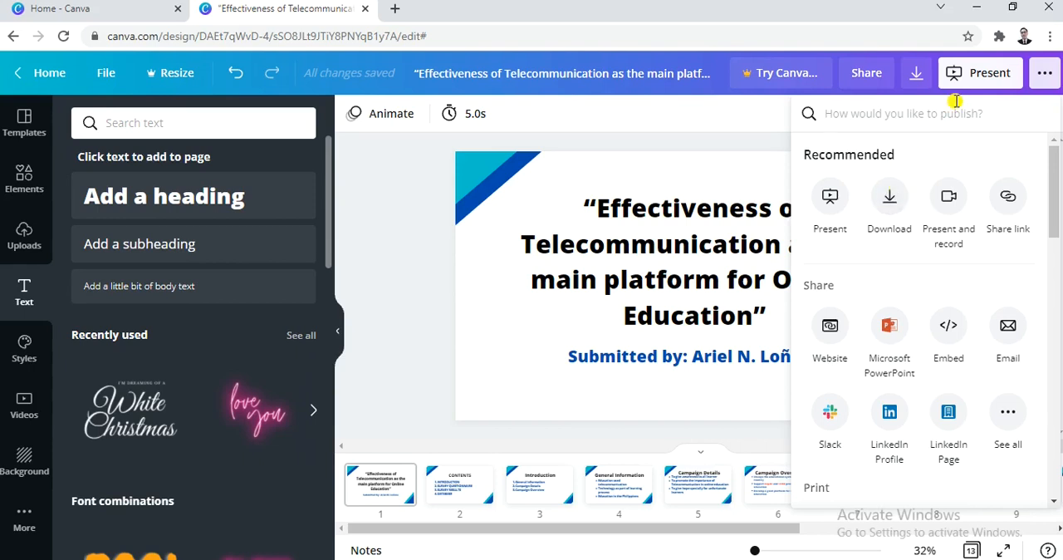
- Copy the share link that lets others edit the design and dismiss the team invitation
click(864, 80)
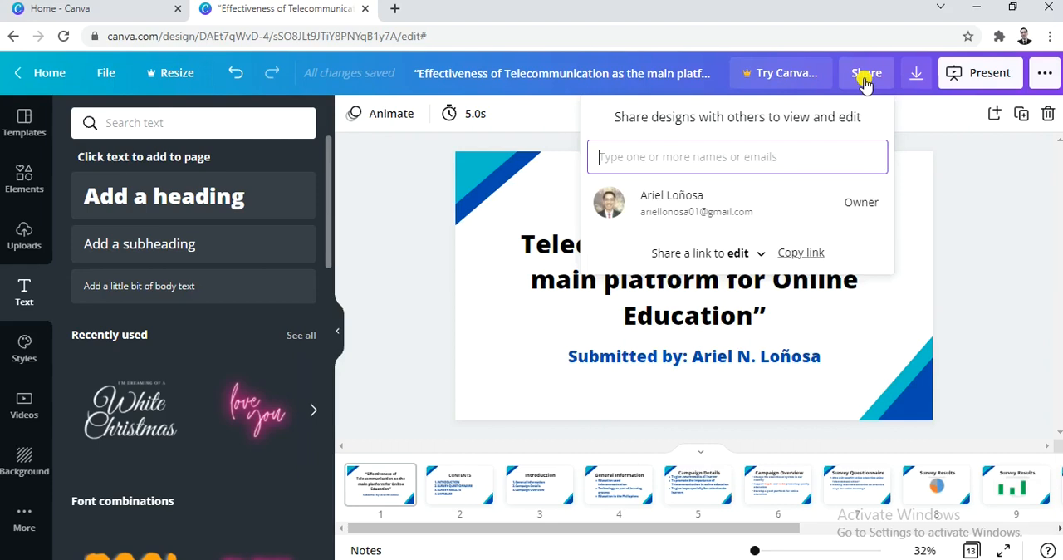
click(801, 254)
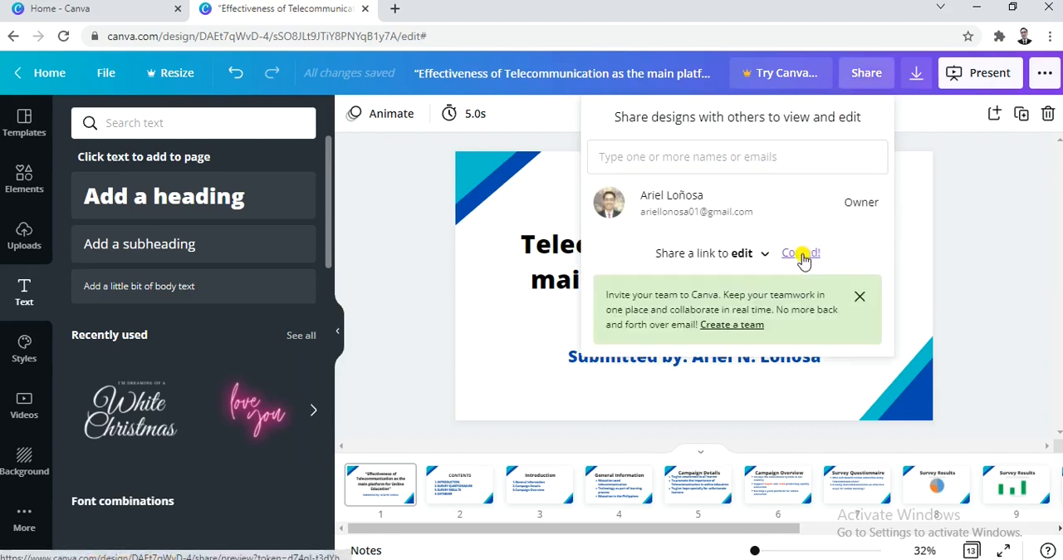
click(859, 296)
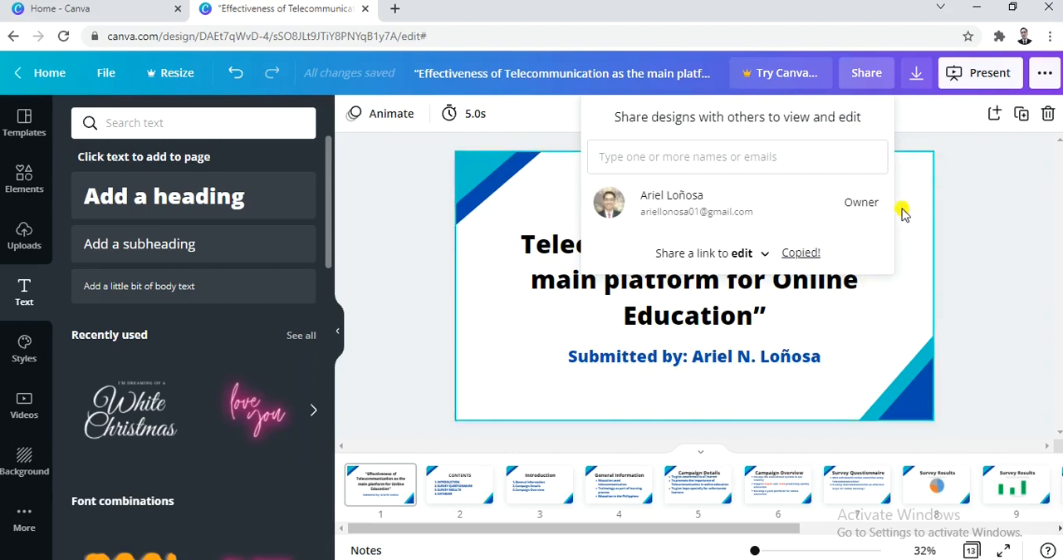
click(957, 215)
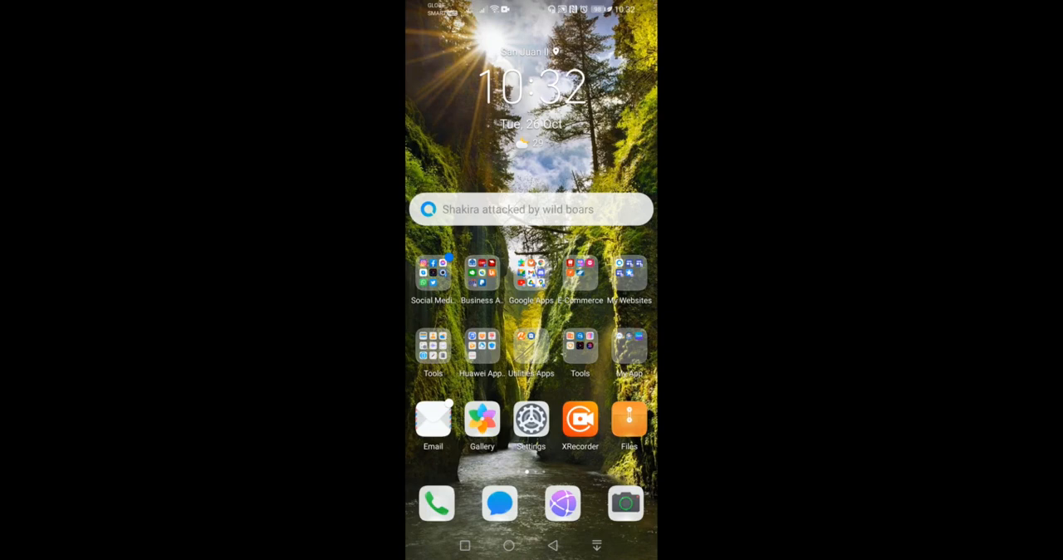
- Open the Canva mobile app from the phone's My App folder
click(482, 345)
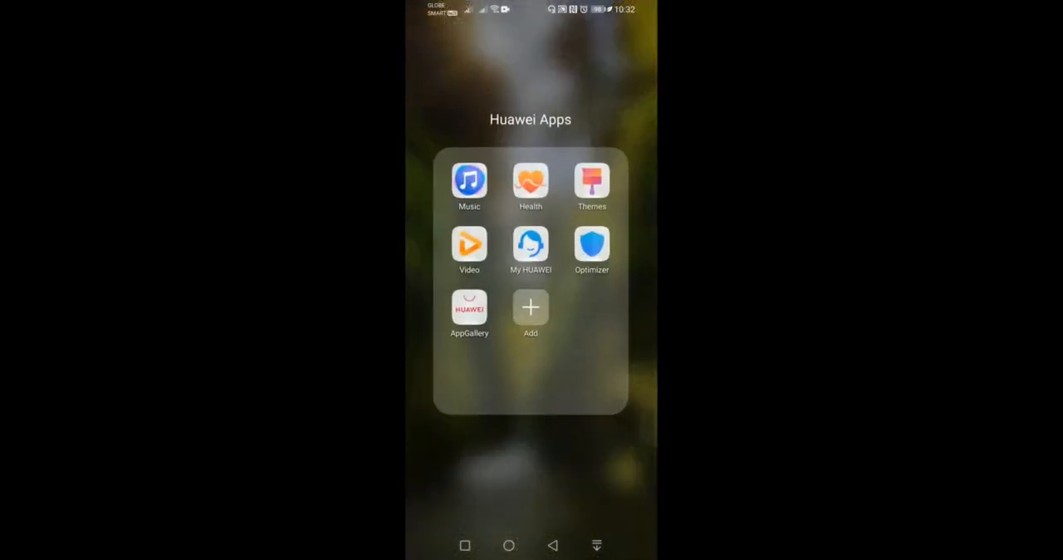
click(552, 544)
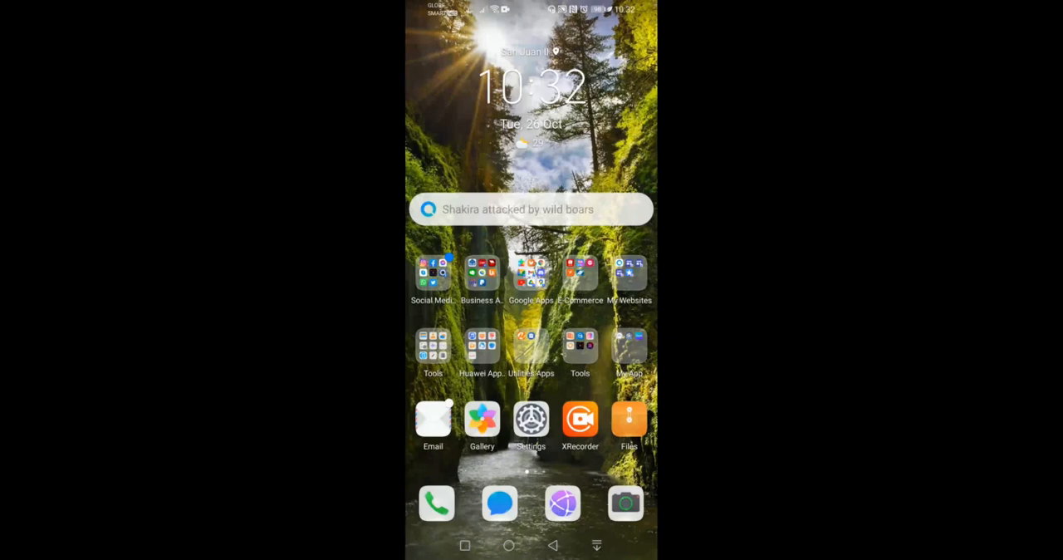
click(629, 347)
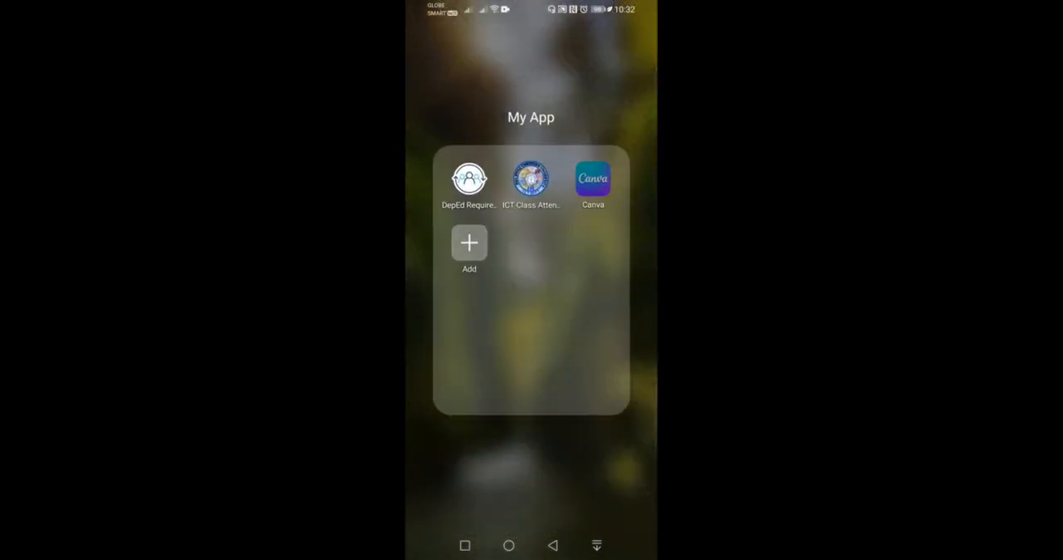
click(593, 179)
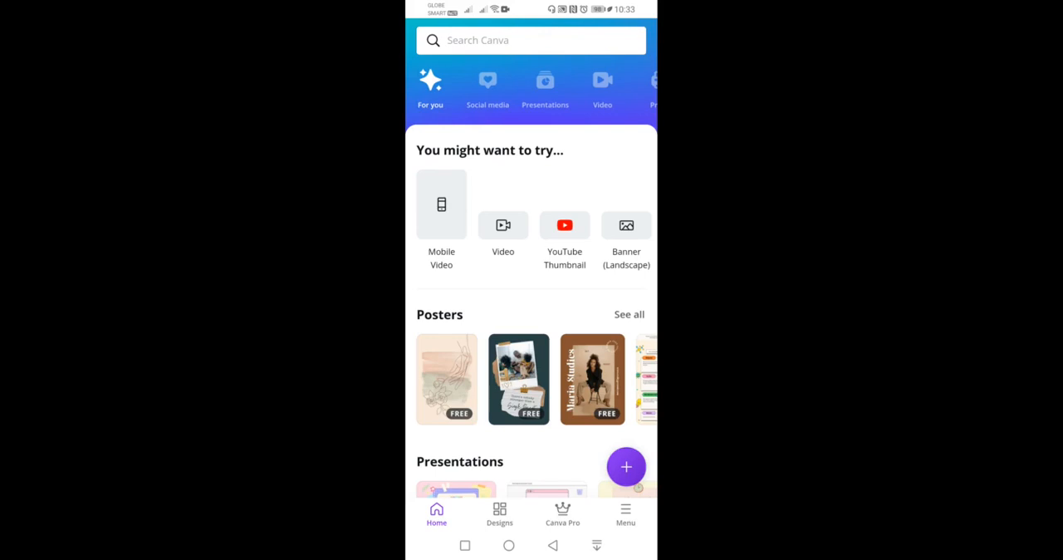
- Create a new blank design using the Presentation format sized 1920 × 1080 px
click(627, 467)
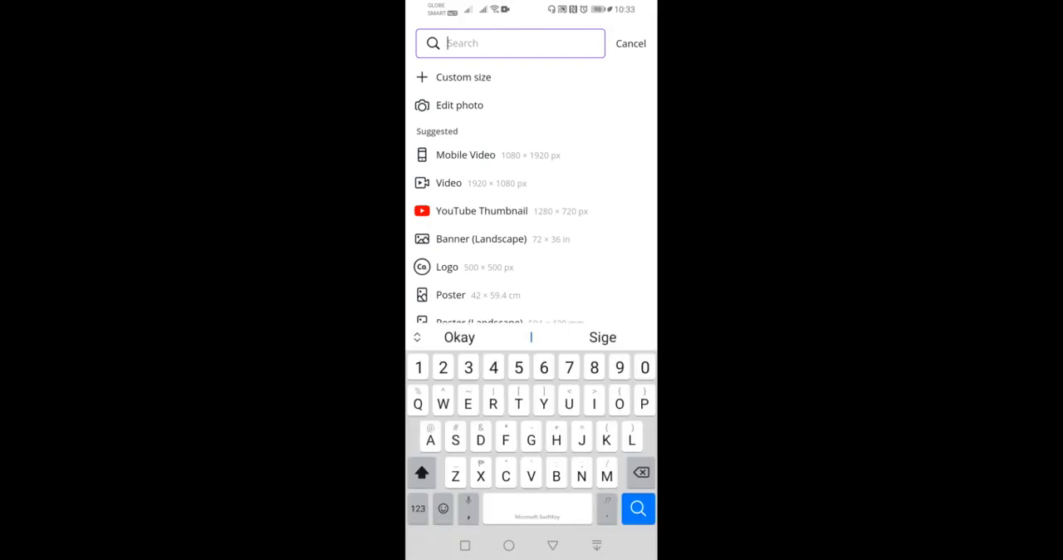
text(Pre)
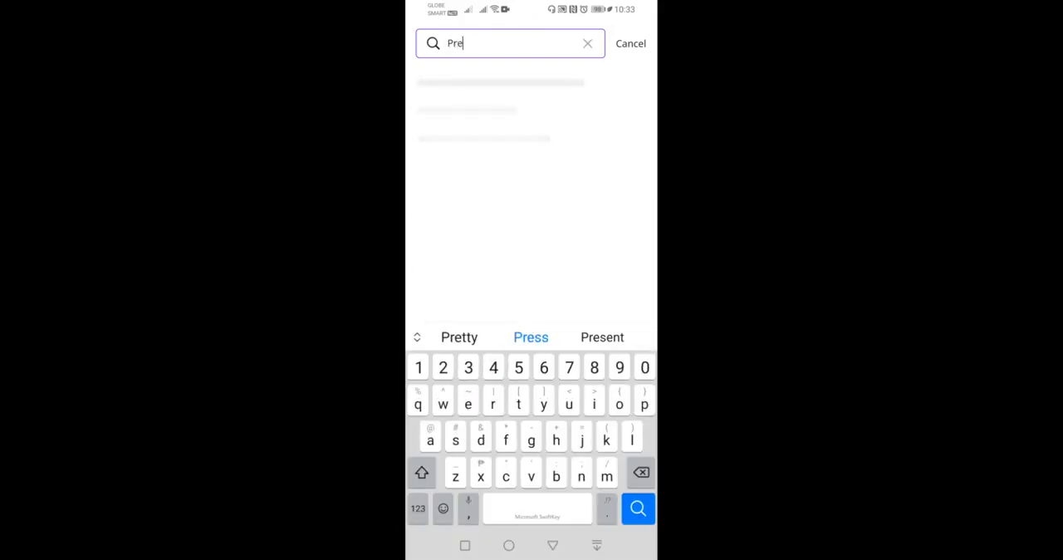
text(sent)
click(457, 336)
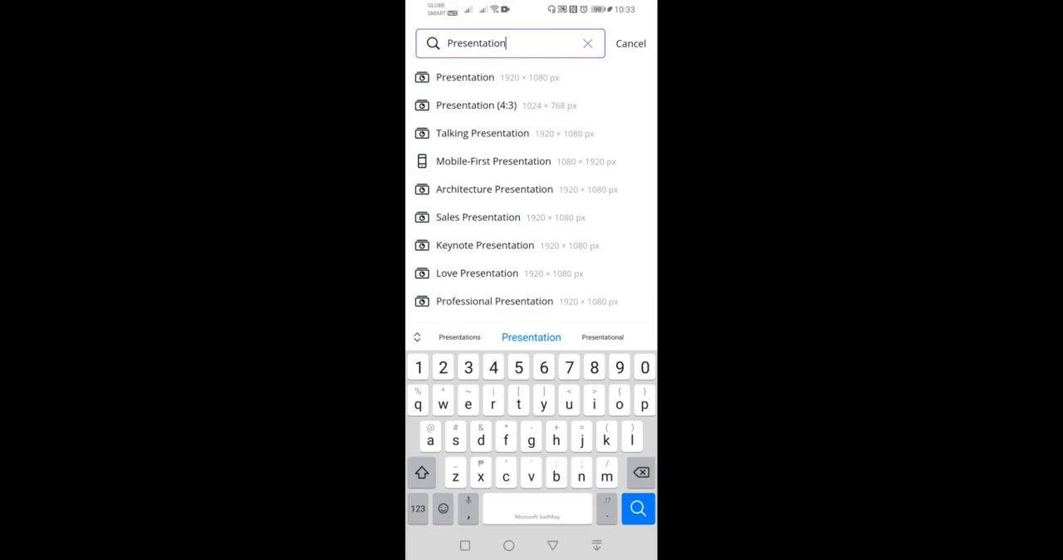
click(465, 77)
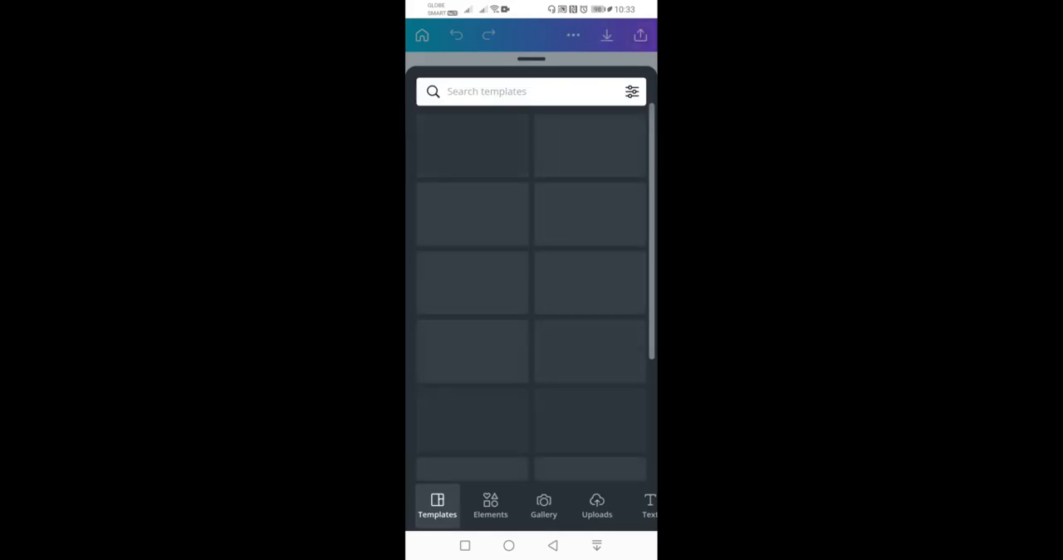
- Browse the presentation templates by category, such as simple, education, professional and medical
scroll(532, 291, down, 5)
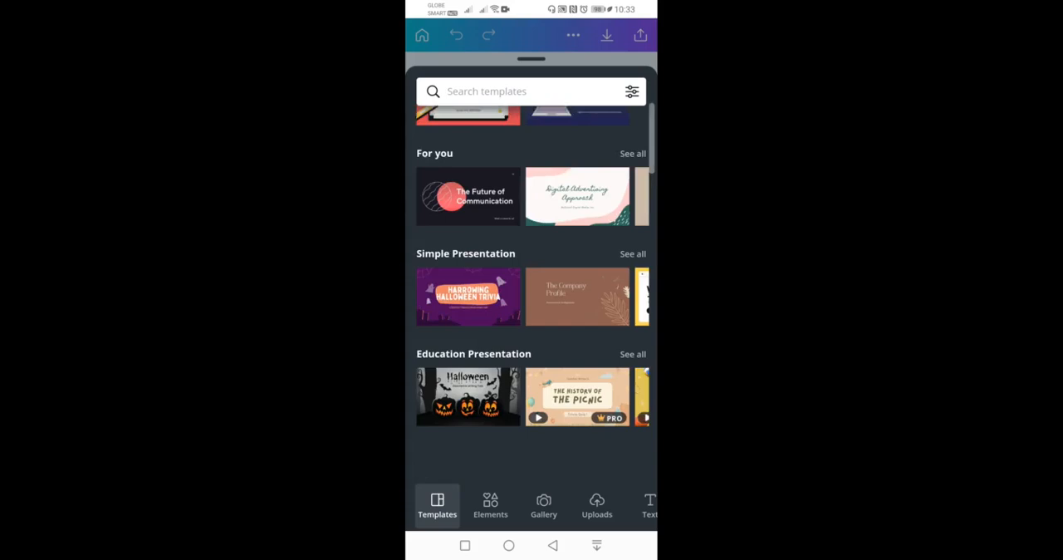
scroll(532, 290, down, 10)
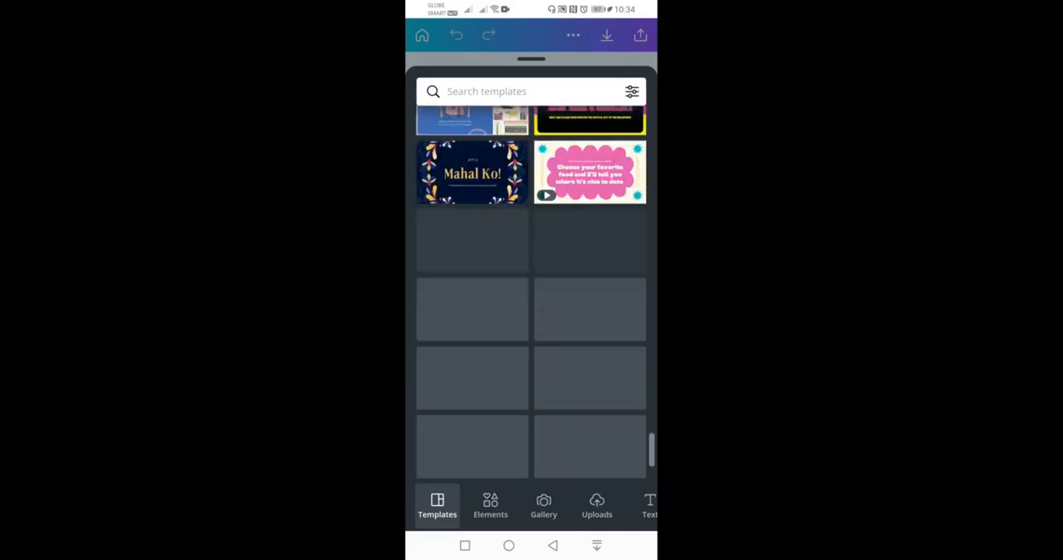
scroll(531, 291, up, 15)
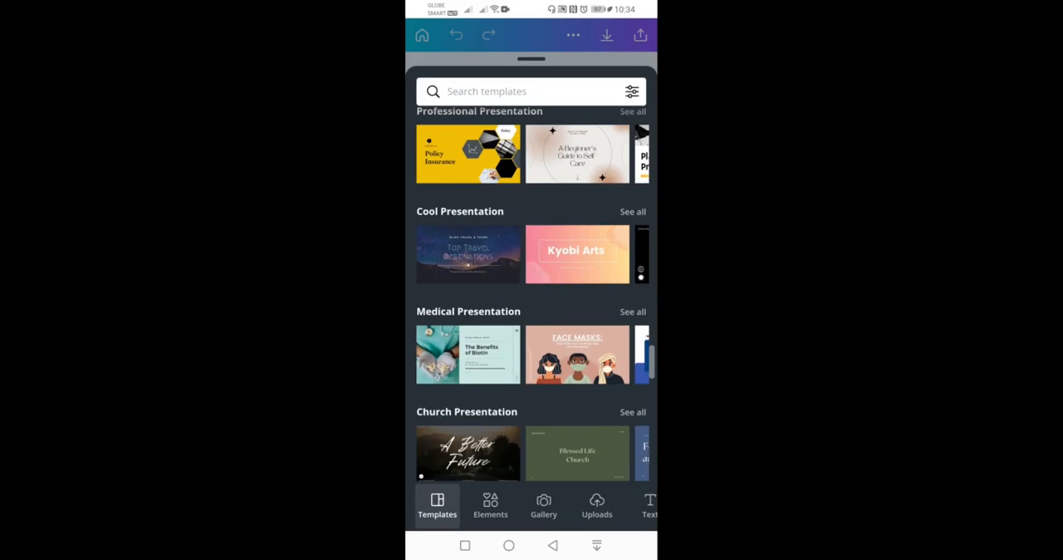
- Search the elements library for Rectangle and look through its photo, graphic and video results
click(490, 505)
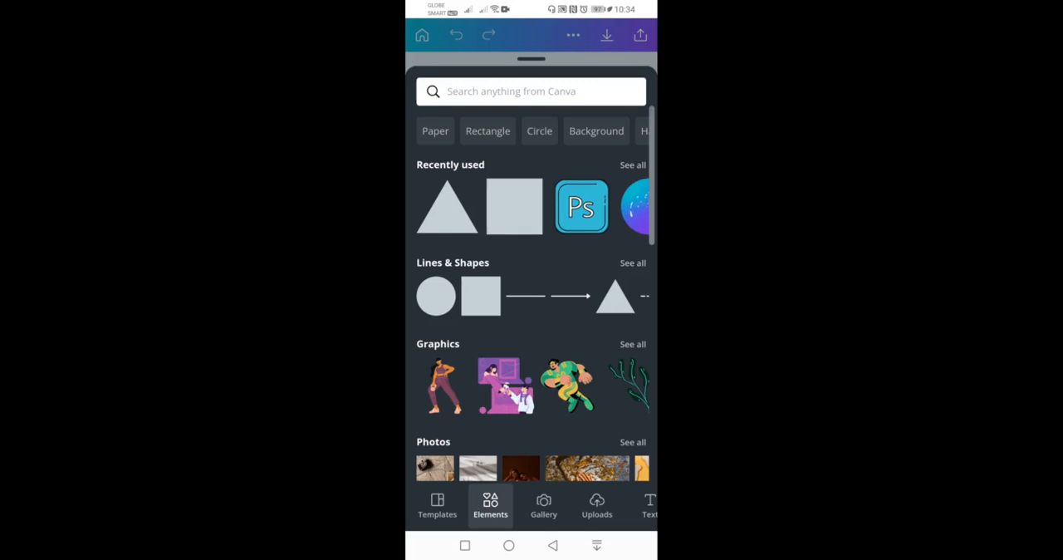
click(488, 131)
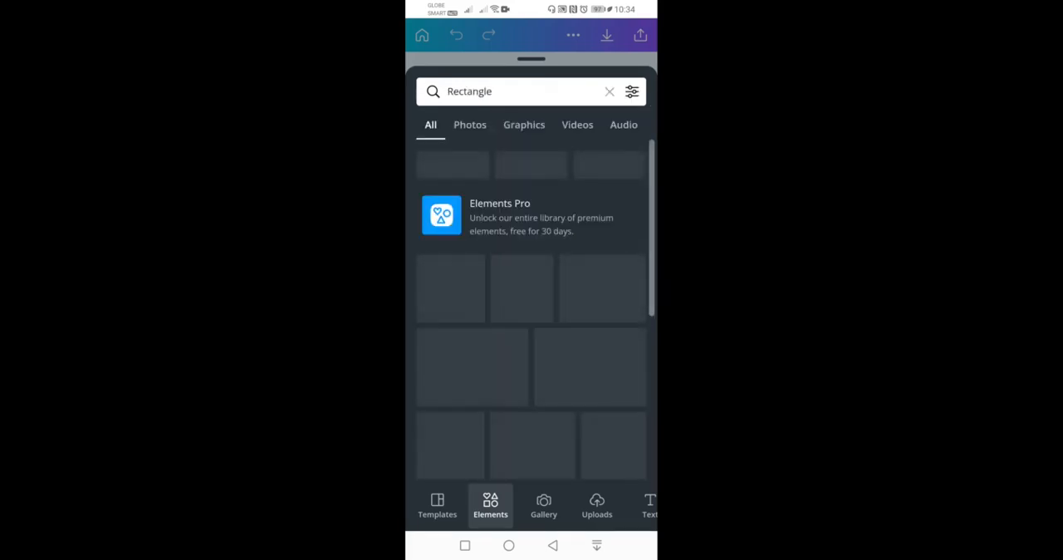
scroll(532, 312, down, 4)
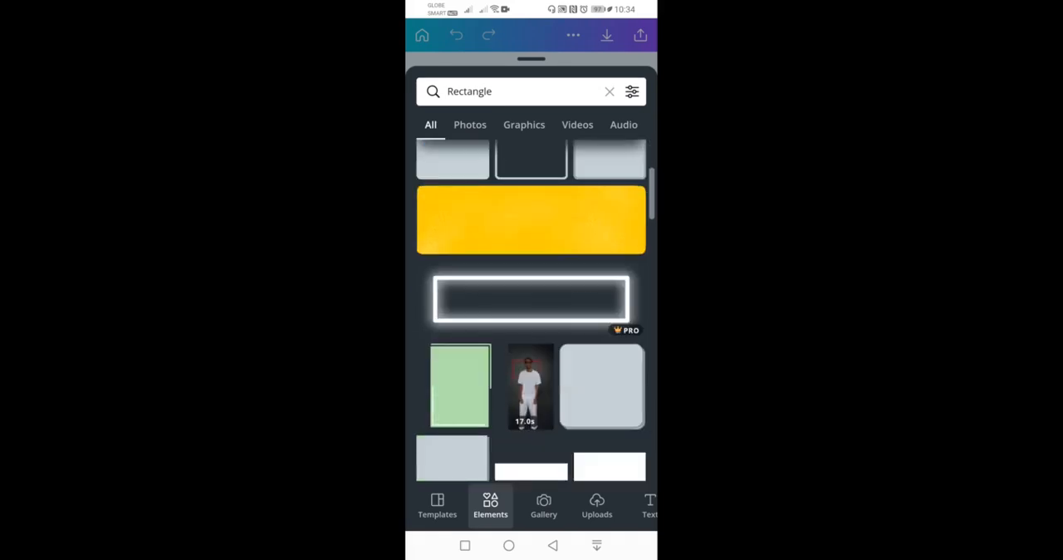
scroll(532, 310, down, 1)
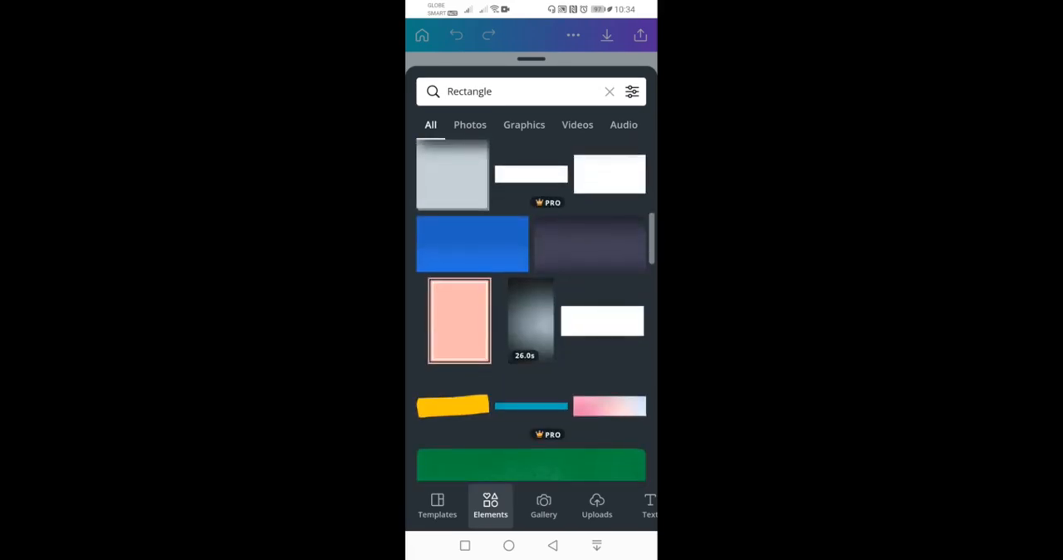
scroll(532, 310, up, 5)
click(470, 125)
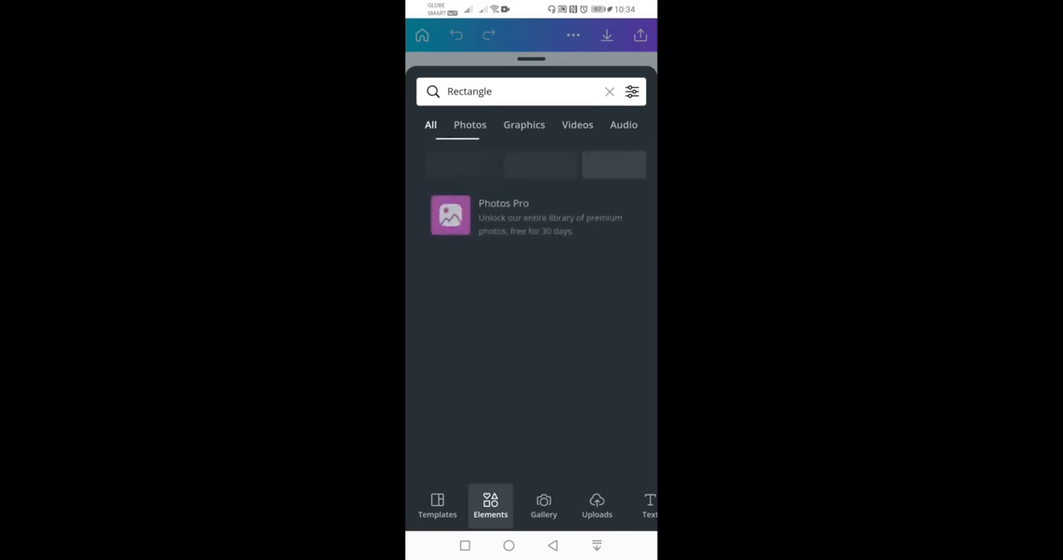
click(524, 125)
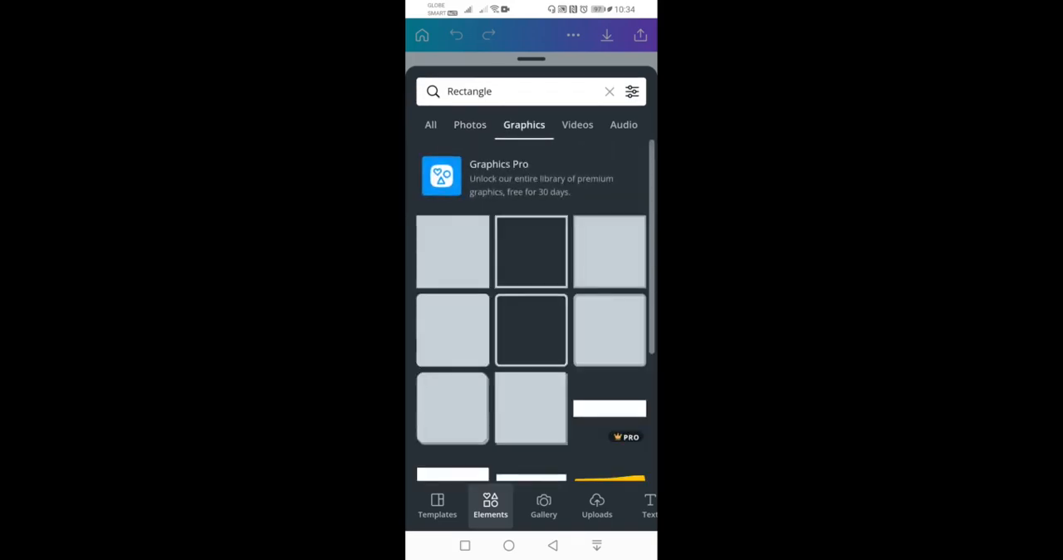
click(577, 125)
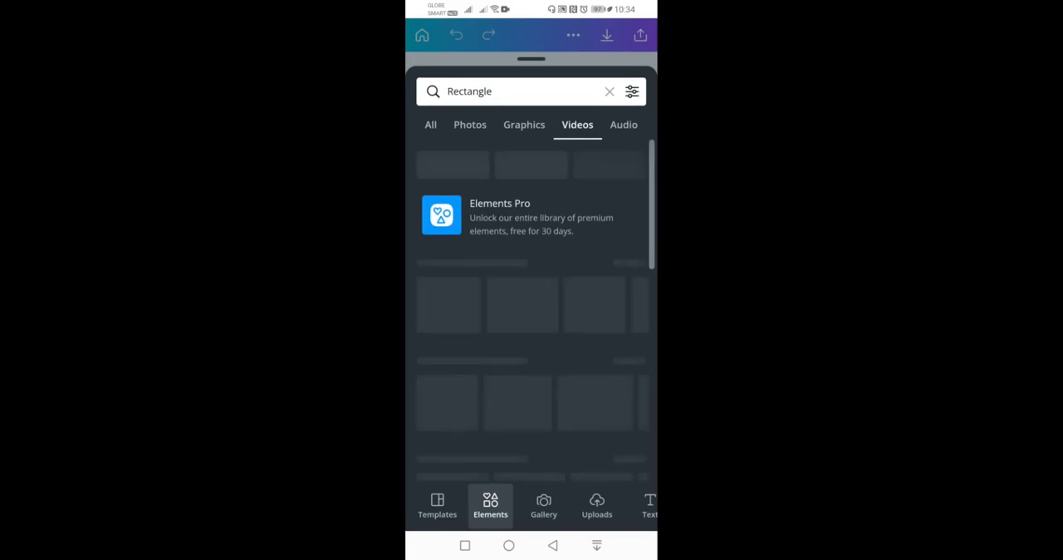
scroll(531, 311, down, 5)
scroll(531, 311, up, 3)
click(430, 125)
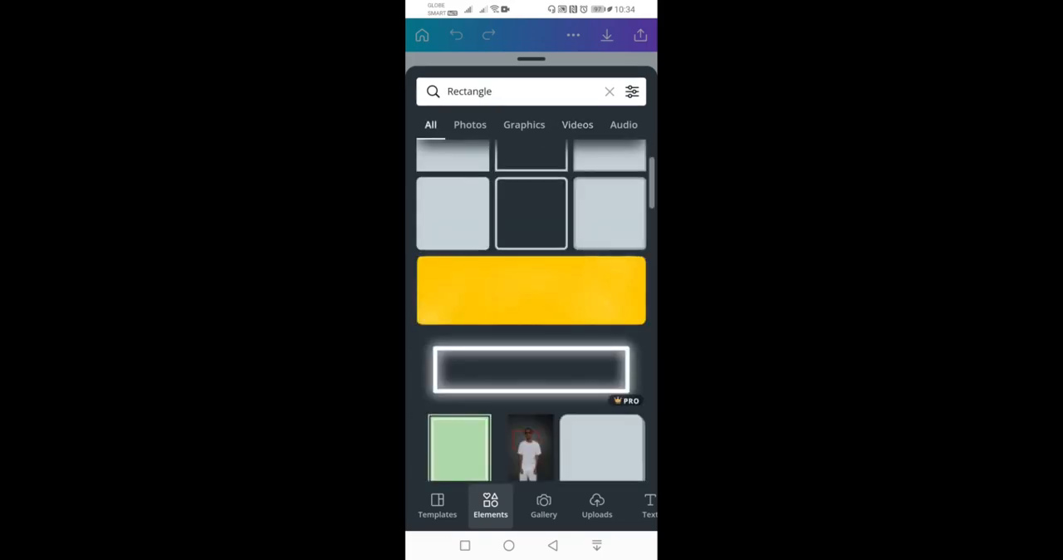
- Clear the Rectangle search, add the recently used triangle shape to the blank slide and shrink it from its lower corner
click(608, 91)
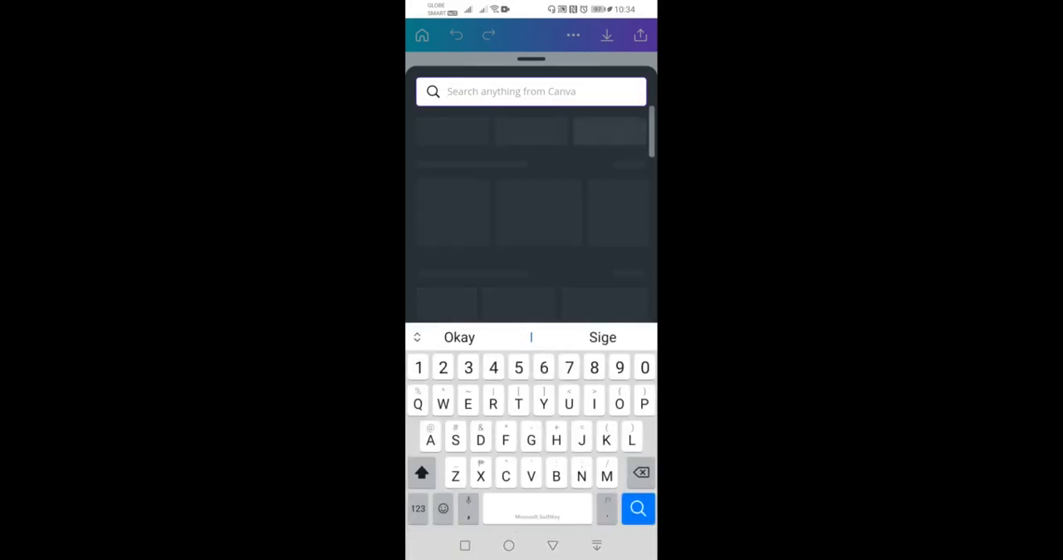
click(552, 546)
click(447, 207)
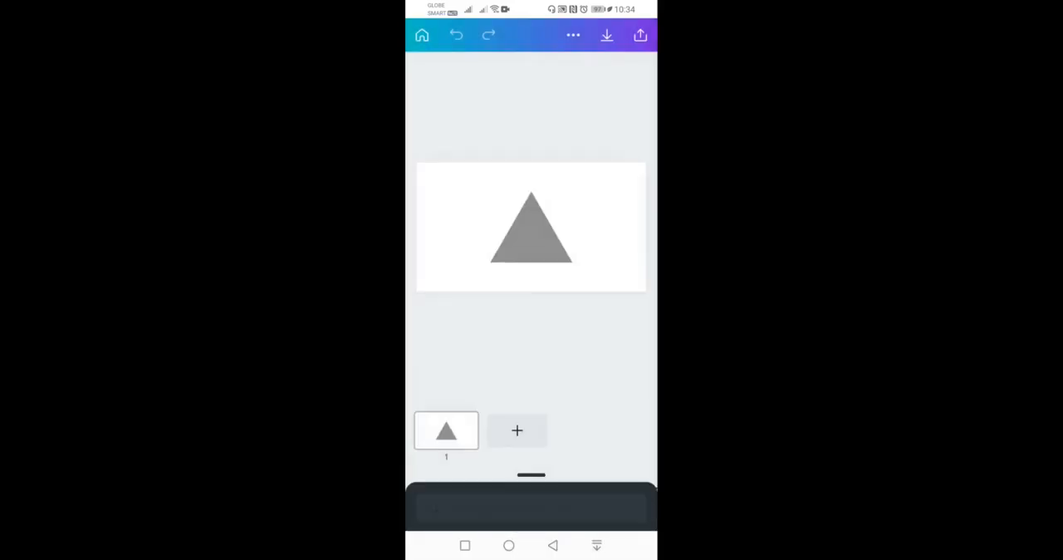
drag(572, 262, 540, 234)
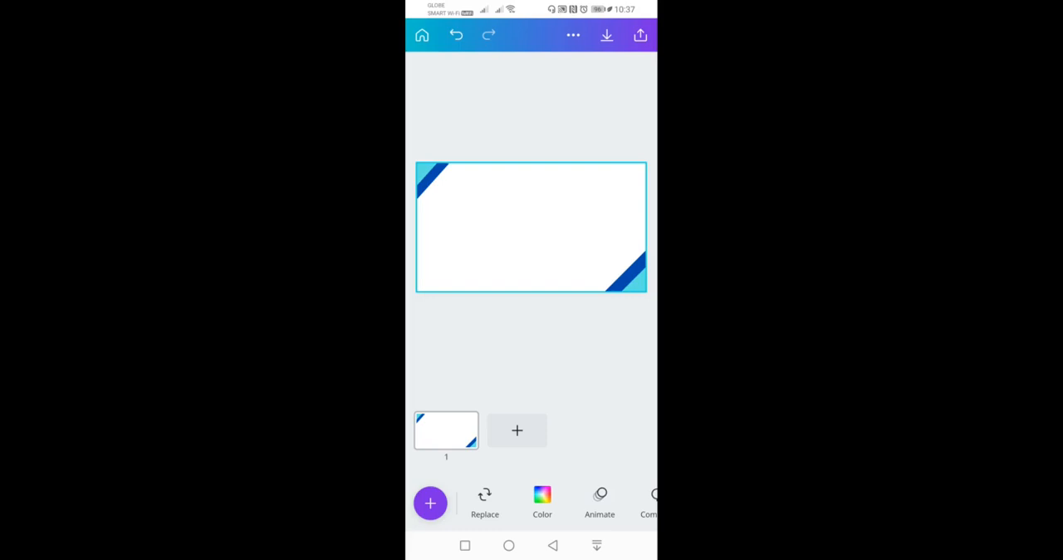
scroll(564, 502, right, 3)
scroll(564, 503, left, 3)
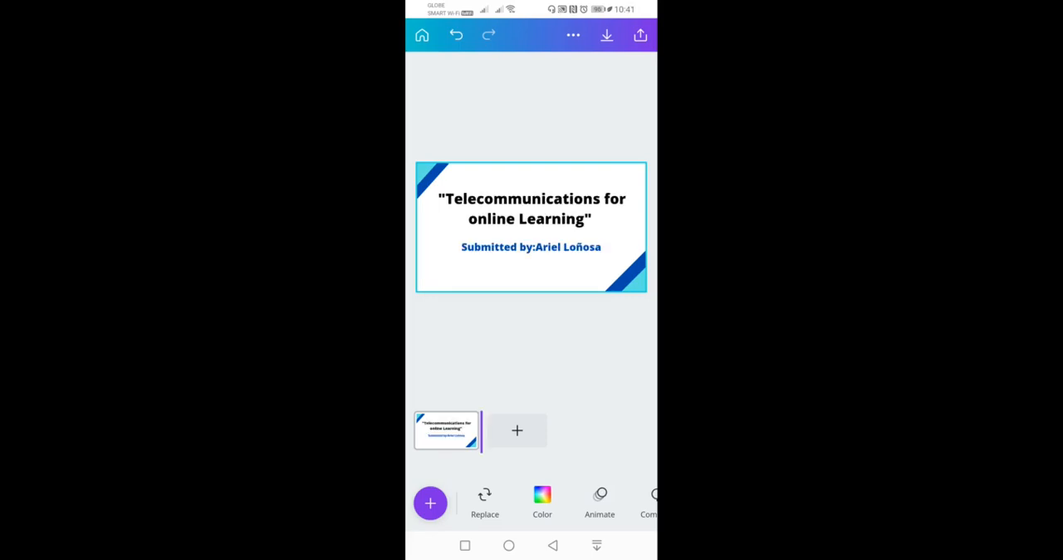
click(446, 429)
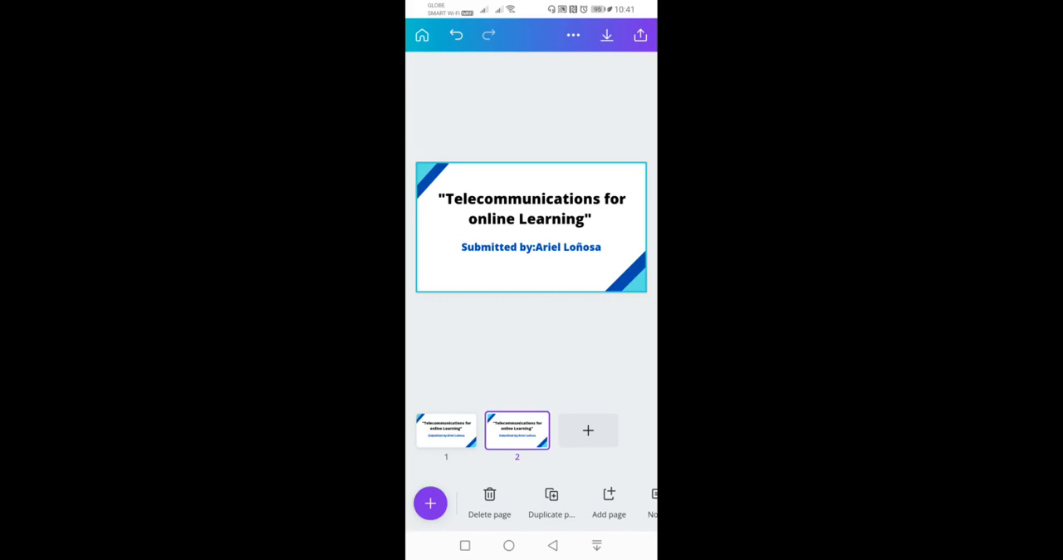
- Select the "Telecommunications for online Learning" heading on page 2 and examine its text editing options, including Format and Spacing
click(531, 209)
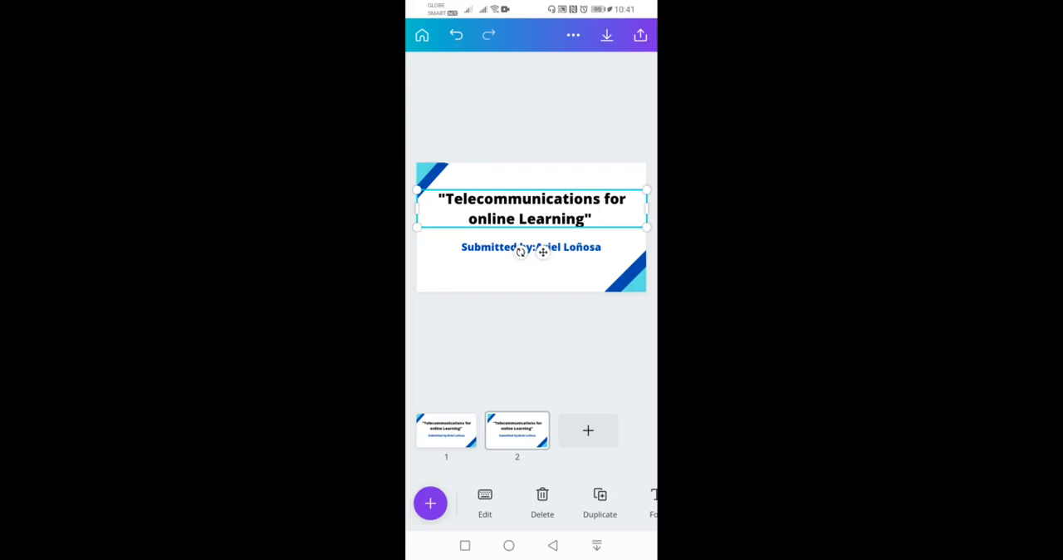
drag(600, 502, 428, 502)
drag(581, 503, 462, 503)
click(530, 503)
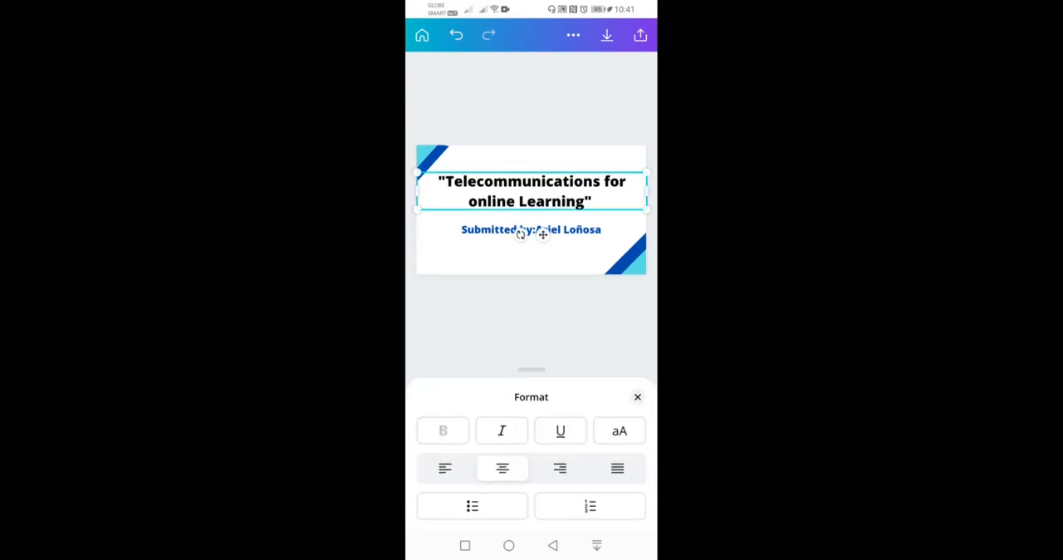
click(638, 397)
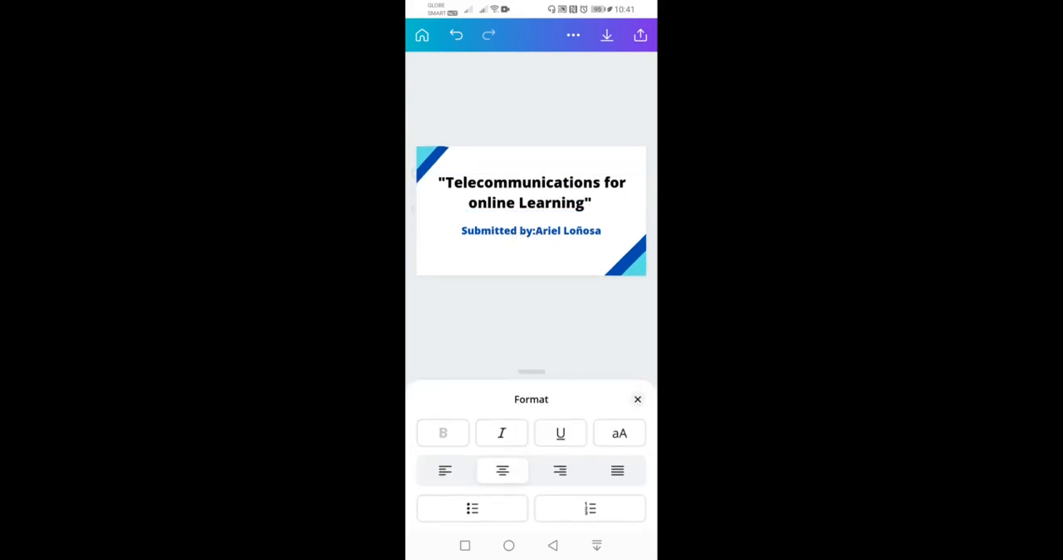
click(587, 502)
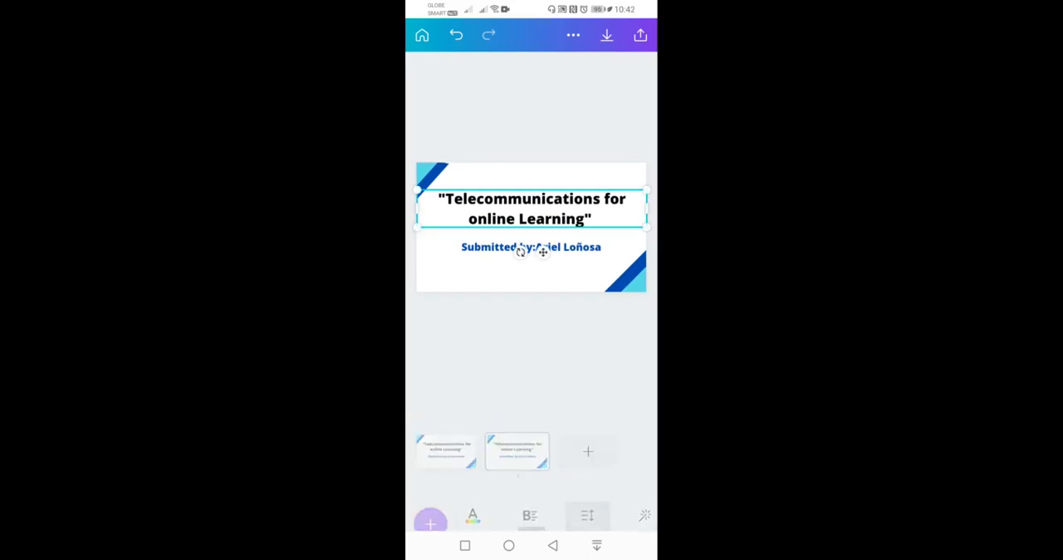
click(638, 400)
click(587, 502)
mouse_move(588, 502)
mouse_down()
mouse_move(501, 503)
mouse_move(603, 503)
mouse_up()
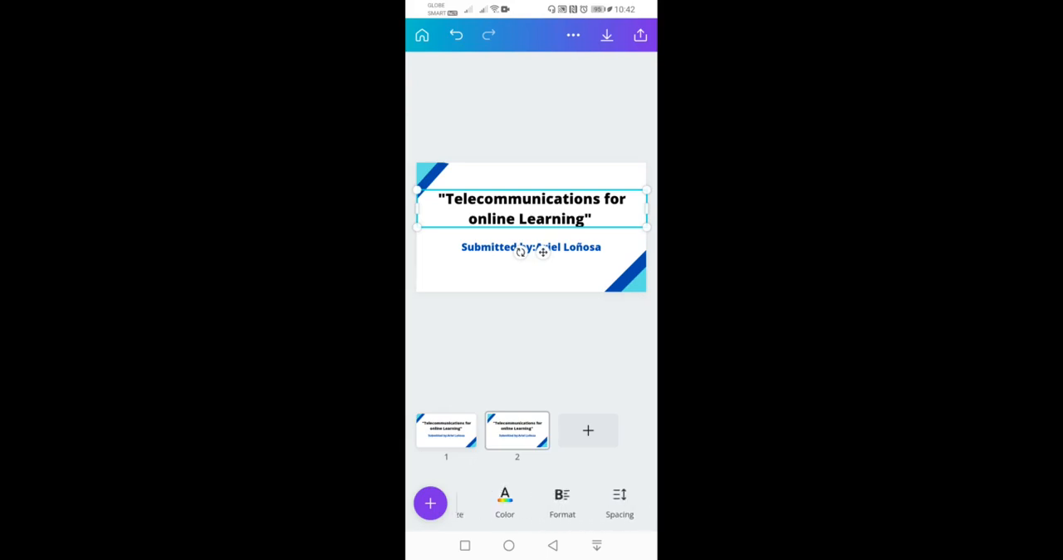
drag(520, 502, 632, 503)
- Apply the recently used blue sky gradient as the background of page 2
click(430, 503)
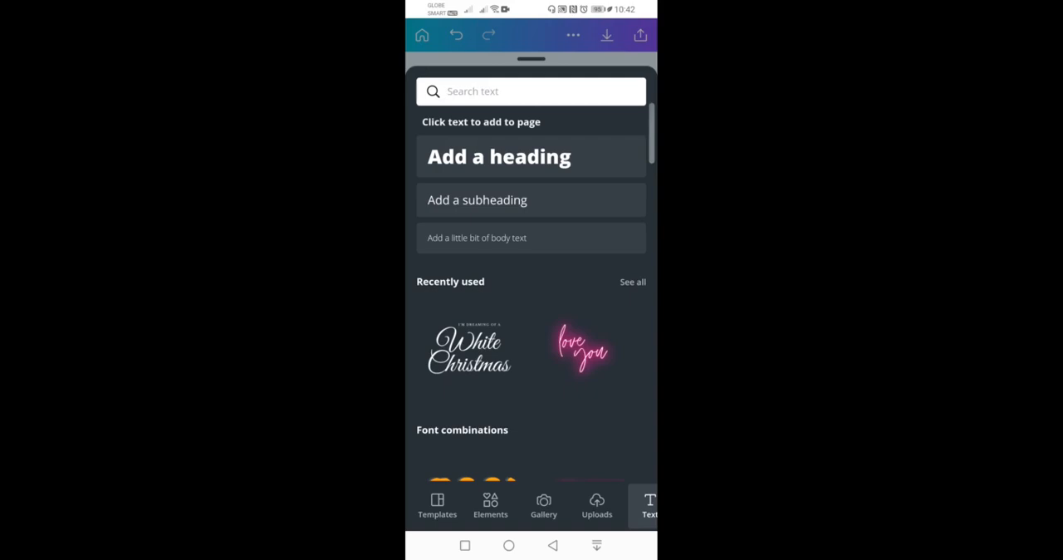
scroll(532, 506, right, 2)
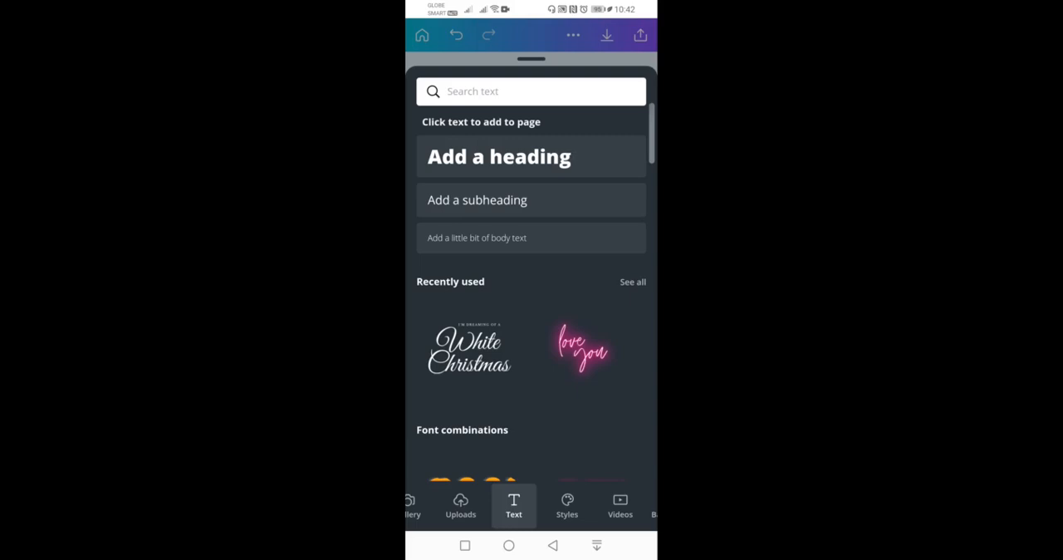
scroll(531, 506, right, 1)
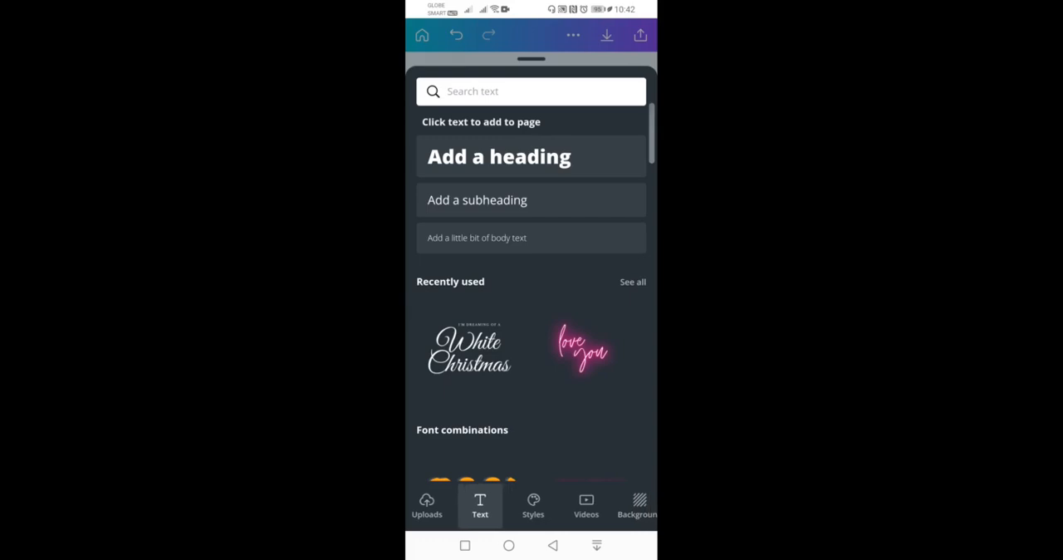
click(609, 506)
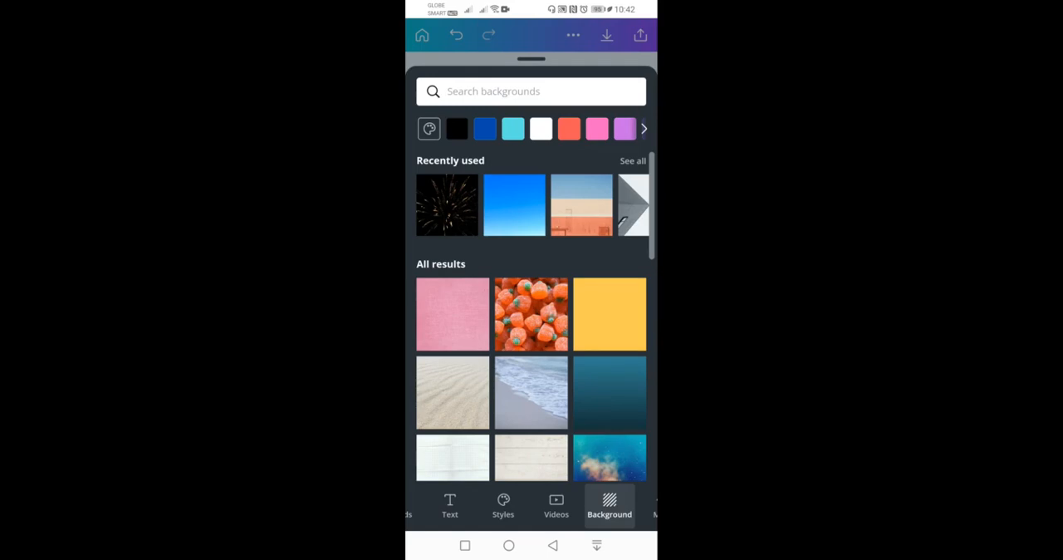
click(514, 205)
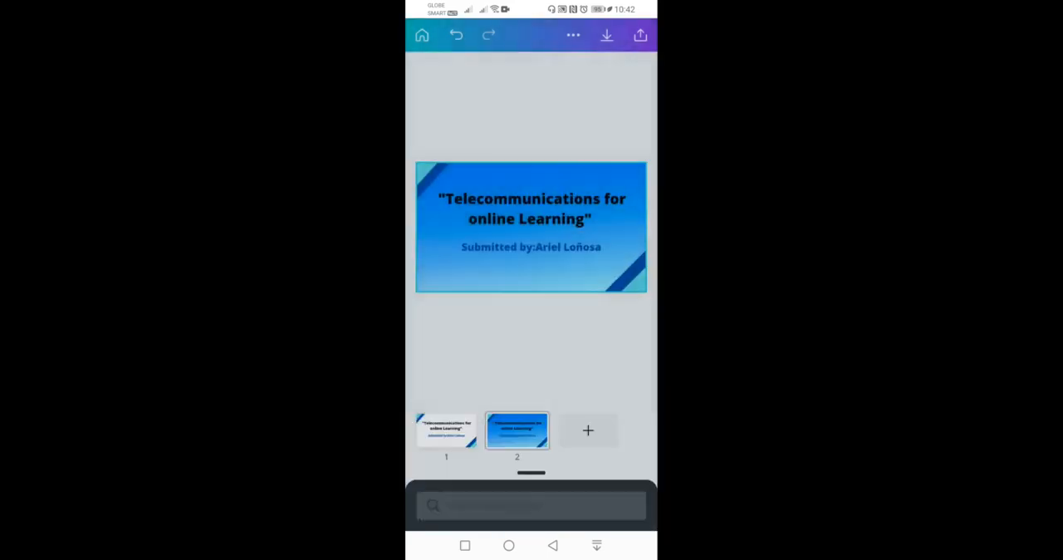
click(543, 422)
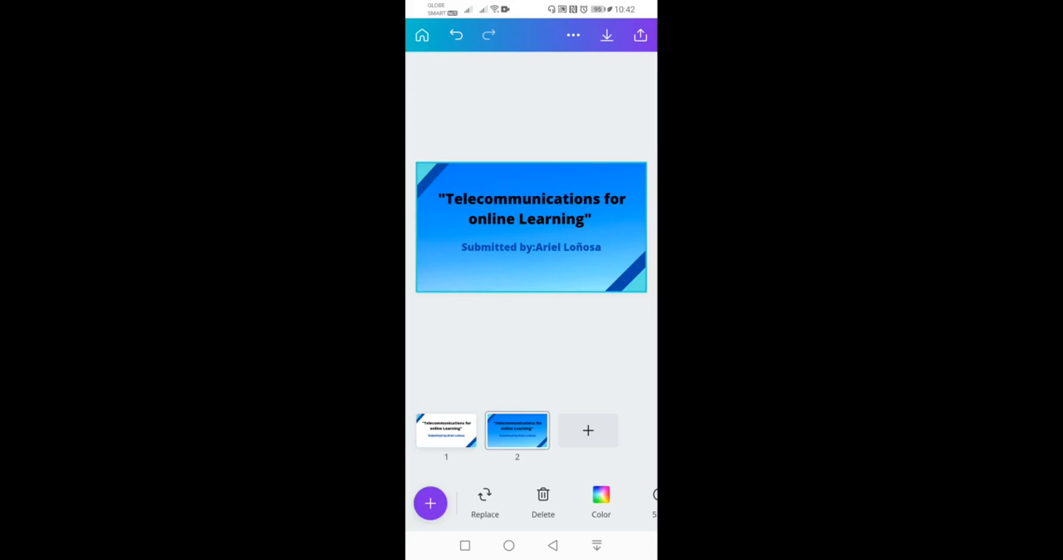
- View the options for saving the design as an image and for sharing it, and close them
click(607, 35)
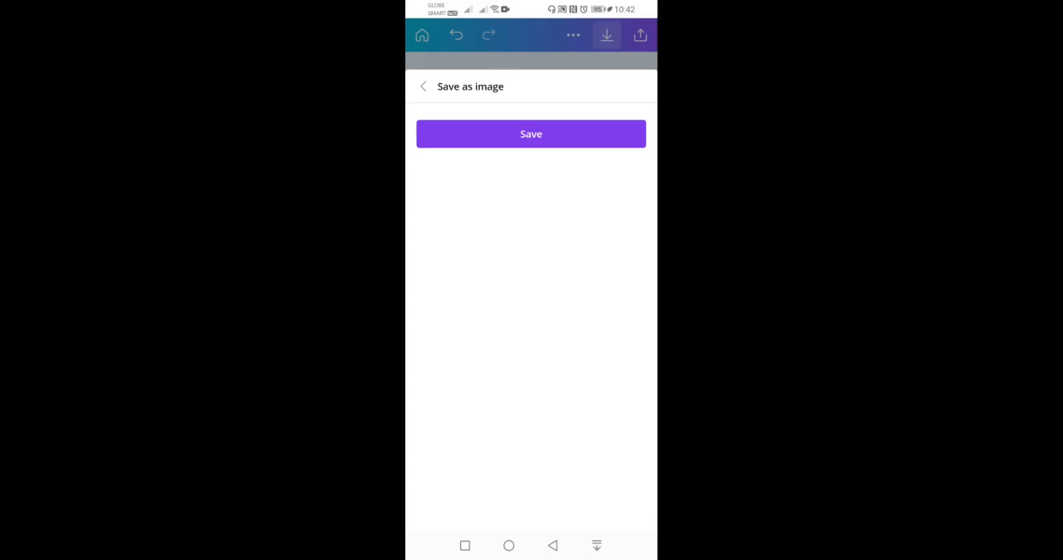
click(641, 35)
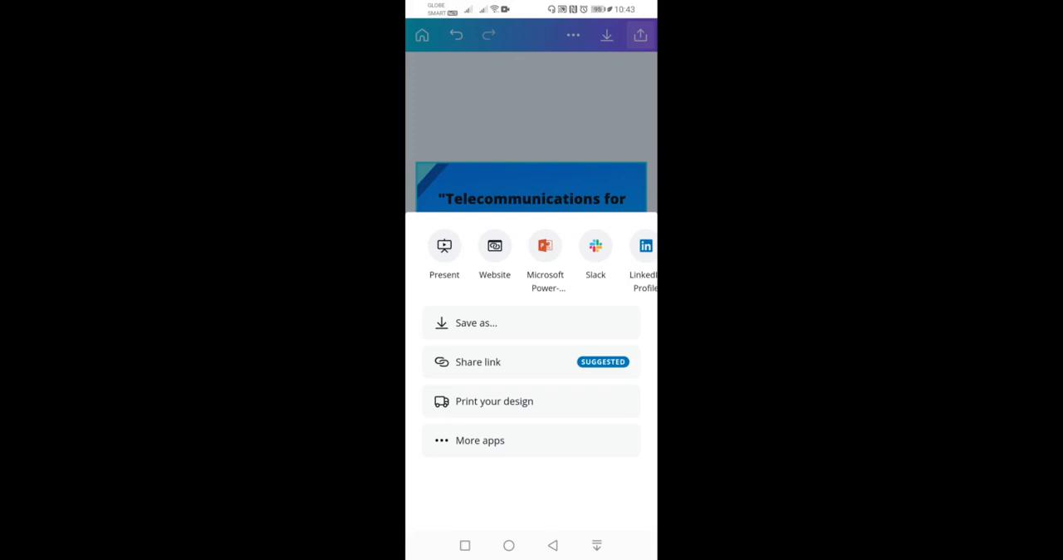
key(Escape)
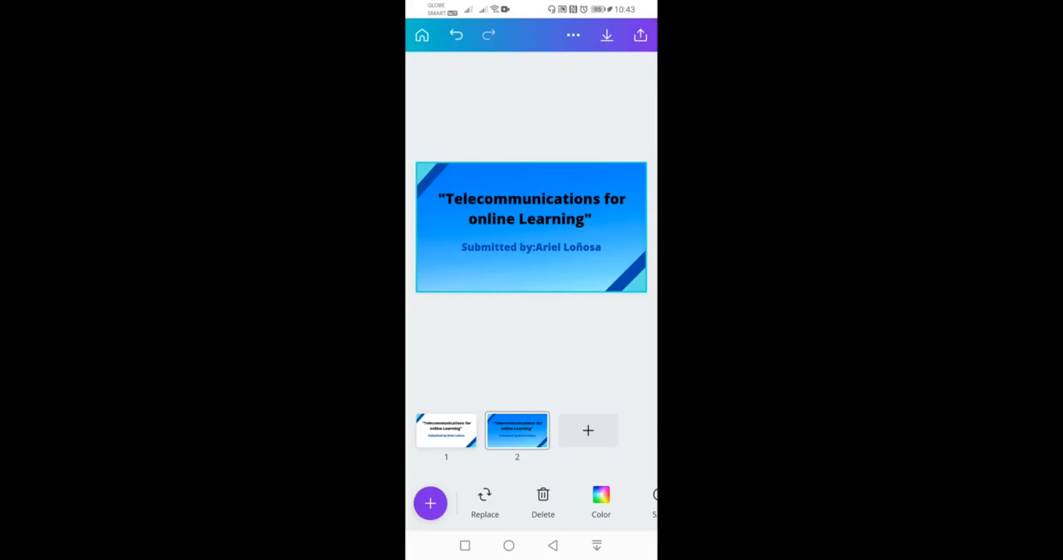